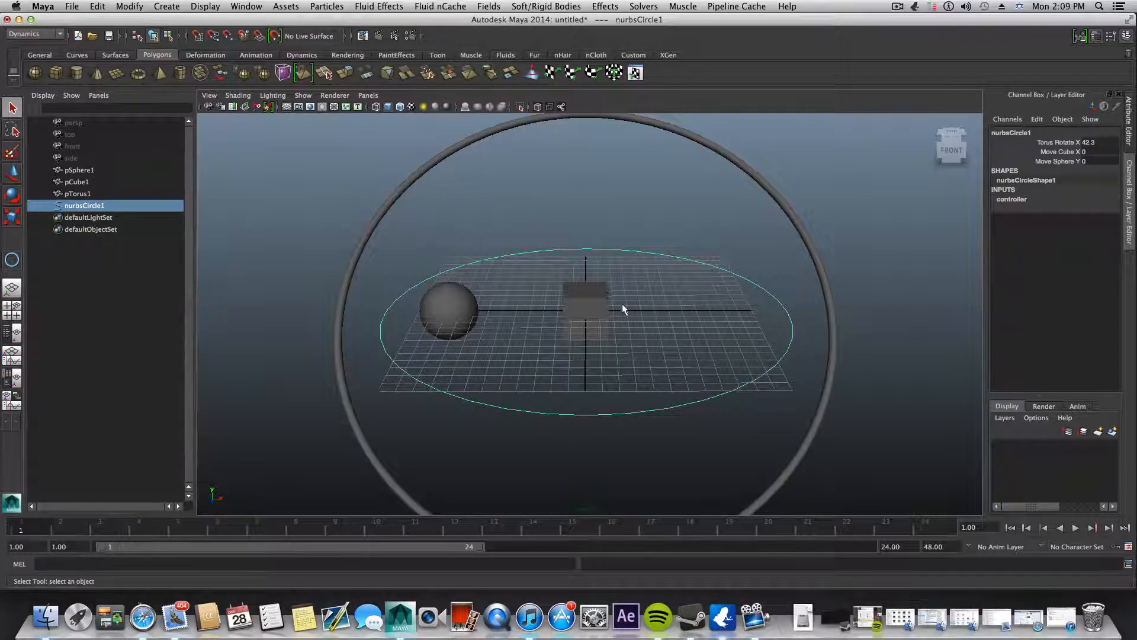
Select the NURBS circle controller and scale it up uniformly until it extends well beyond the torus
{"action": "scroll", "coordinate": [628, 321], "scroll_direction": "down", "scroll_amount": 5}
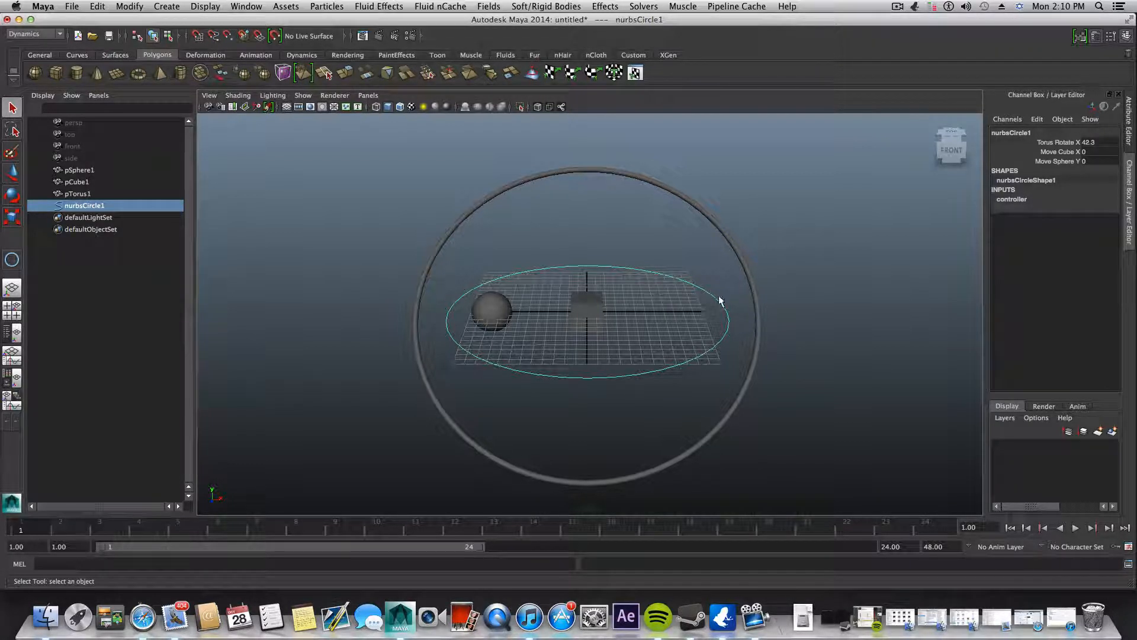
{"action": "left_click_drag", "start_coordinate": [720, 297], "coordinate": [704, 318]}
{"action": "left_click", "coordinate": [688, 268]}
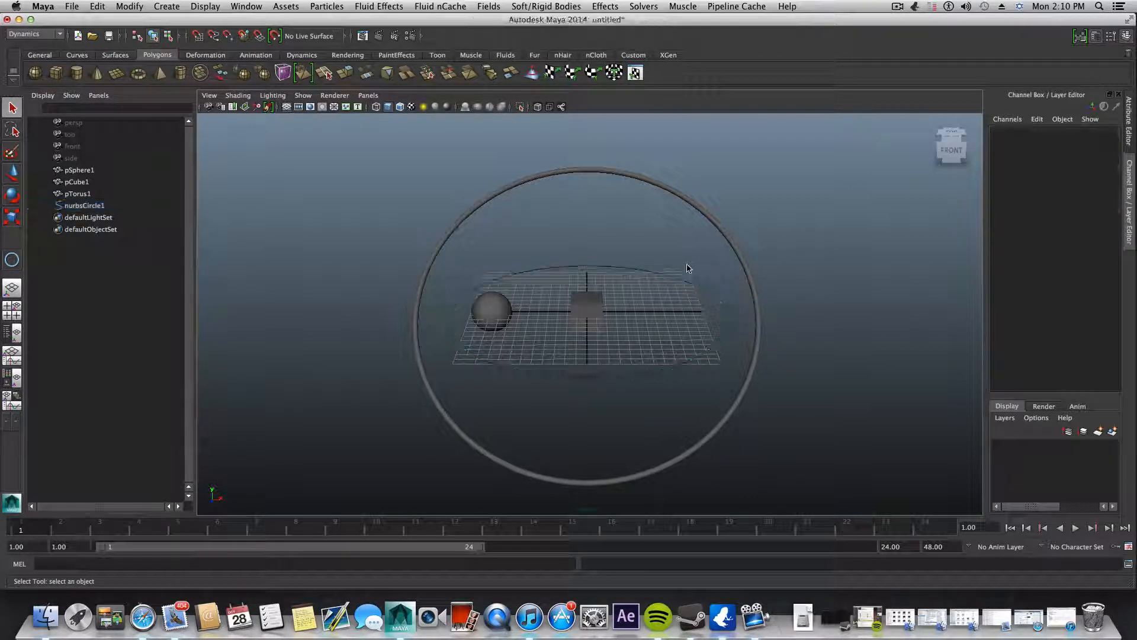
{"action": "left_click", "coordinate": [687, 307]}
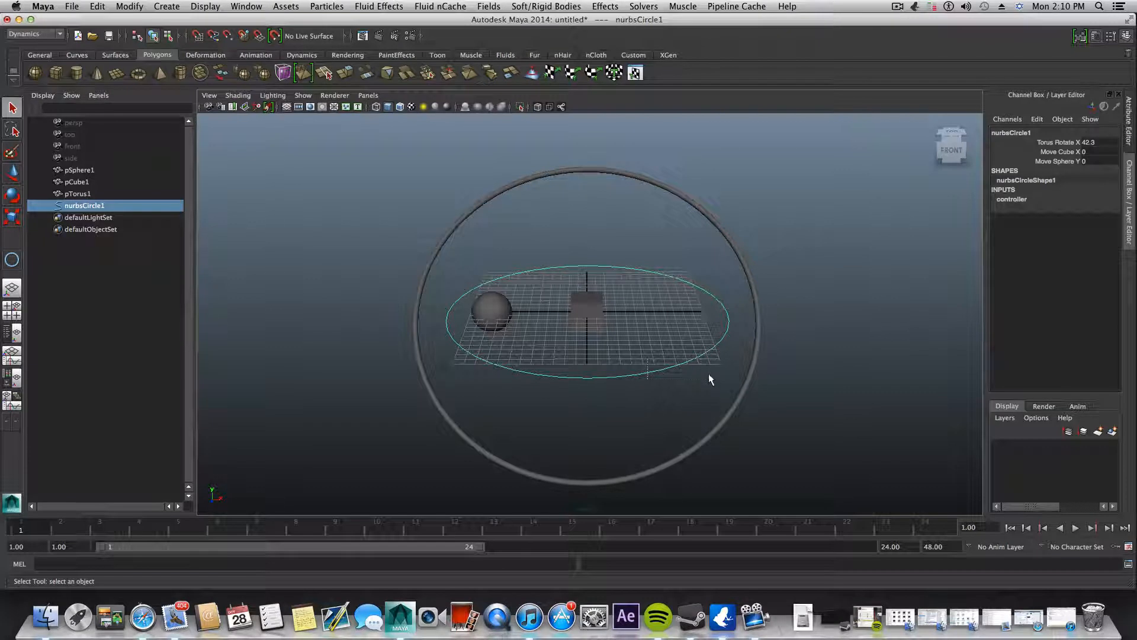
{"action": "left_click_drag", "start_coordinate": [640, 329], "coordinate": [674, 388]}
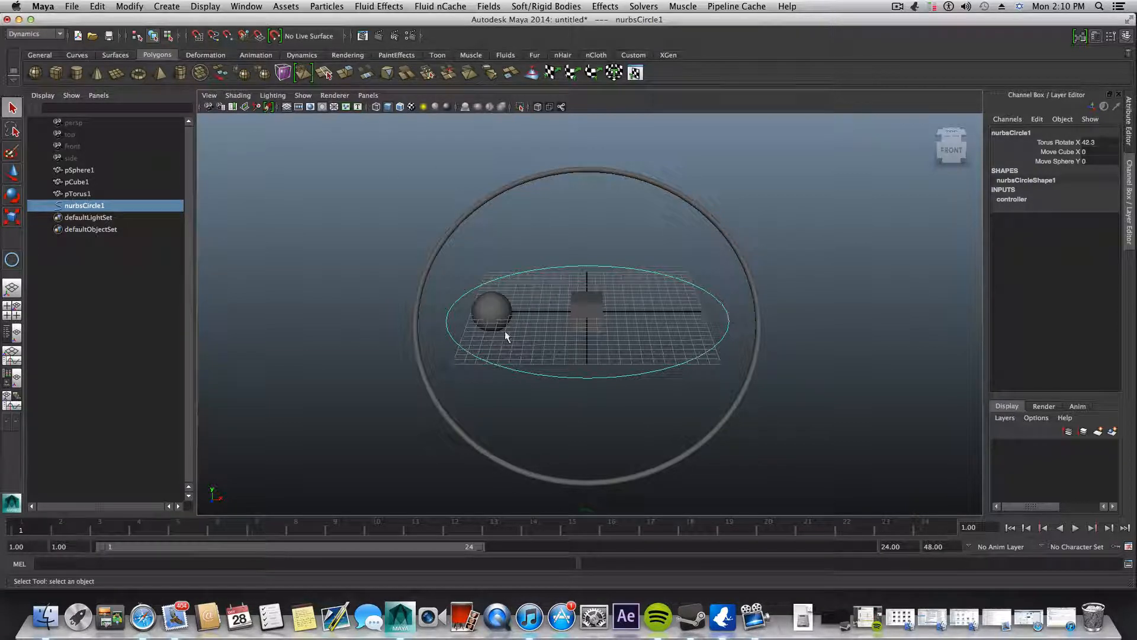
{"action": "key", "text": "r"}
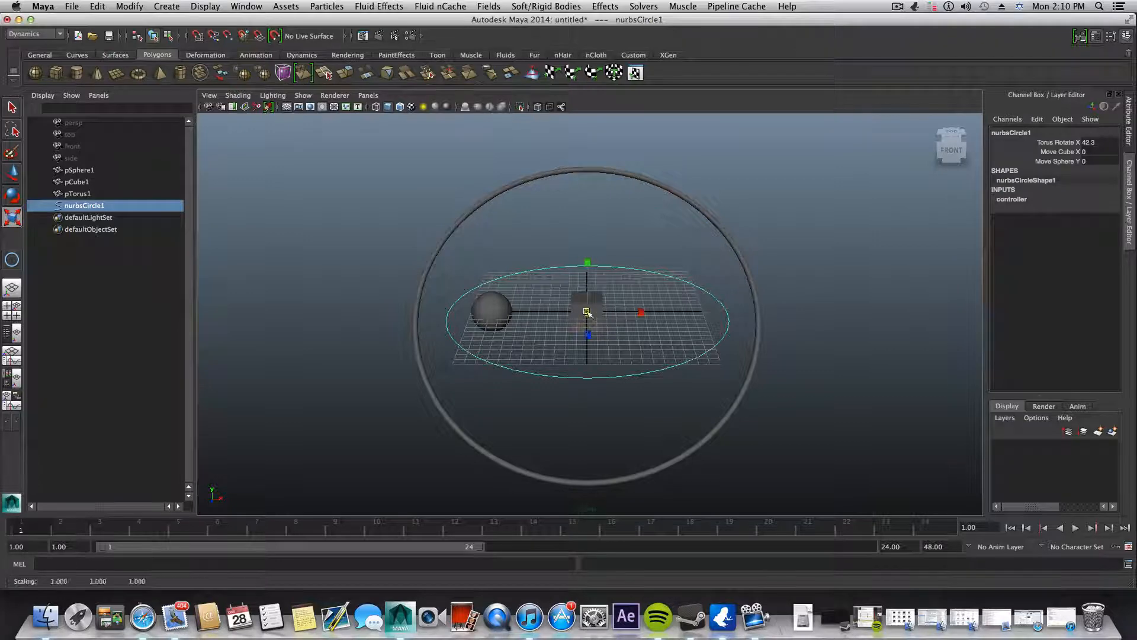
{"action": "left_click_drag", "start_coordinate": [586, 312], "coordinate": [825, 363]}
{"action": "scroll", "coordinate": [825, 363], "scroll_direction": "down", "scroll_amount": 5}
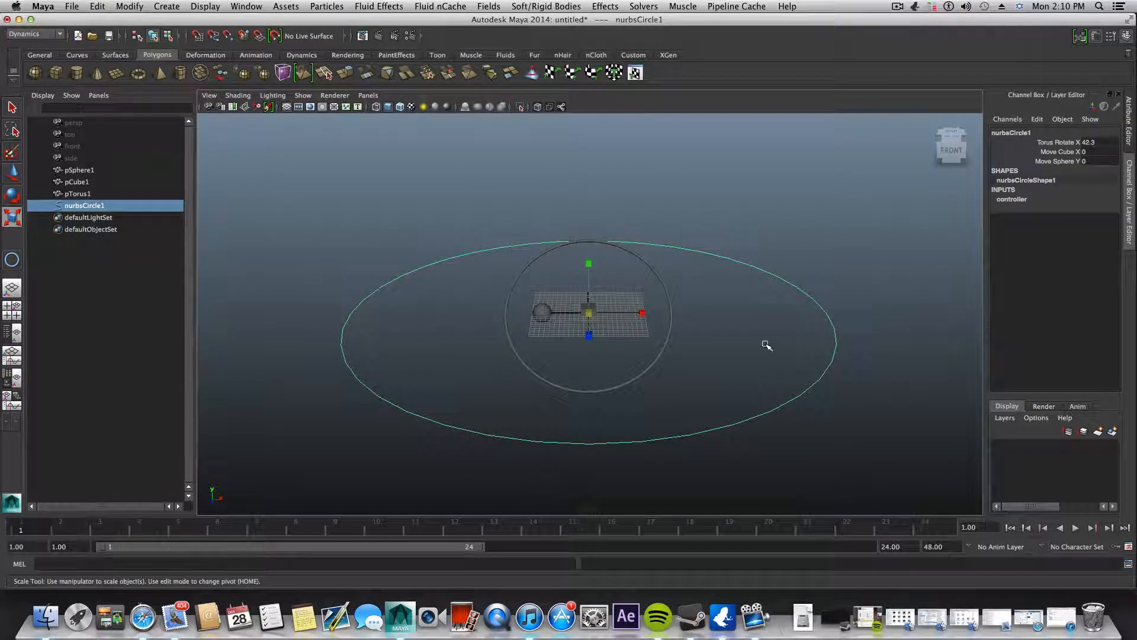
{"action": "scroll", "coordinate": [721, 322], "scroll_direction": "up", "scroll_amount": 2}
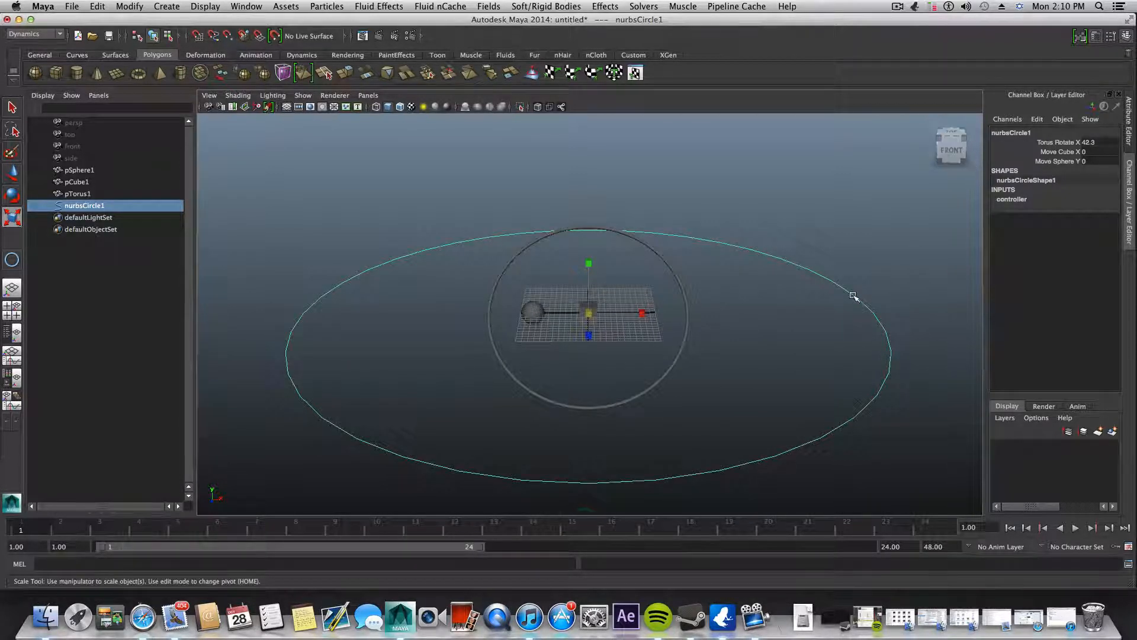
Adjust the circle controller's custom Torus Rotate X attribute to 41.4
{"action": "left_click", "coordinate": [1126, 37]}
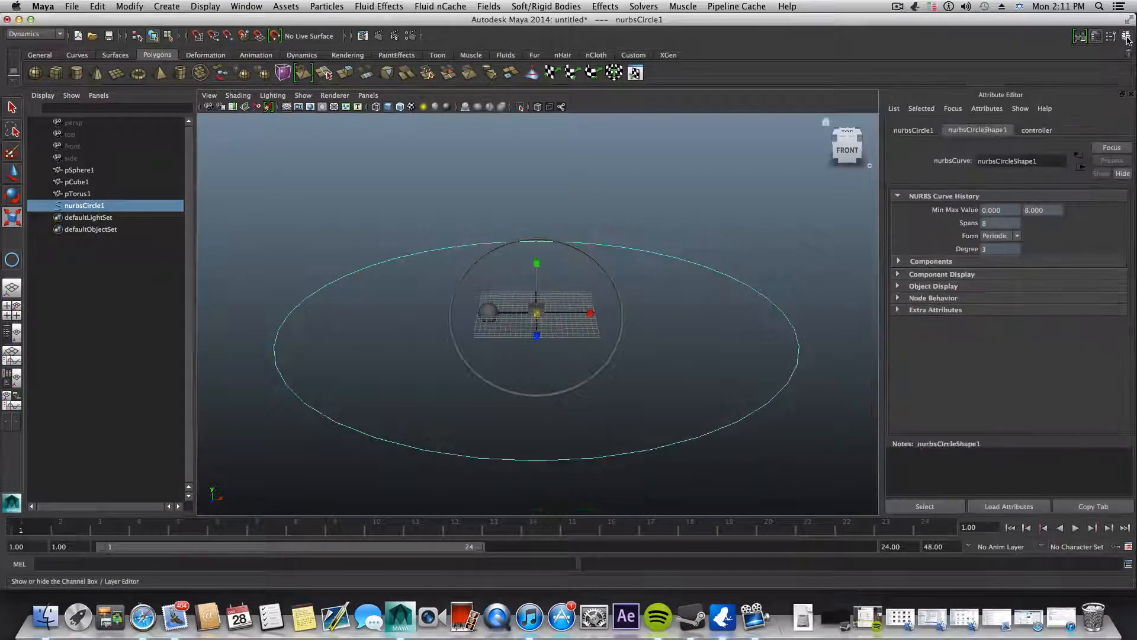
{"action": "left_click", "coordinate": [1126, 36]}
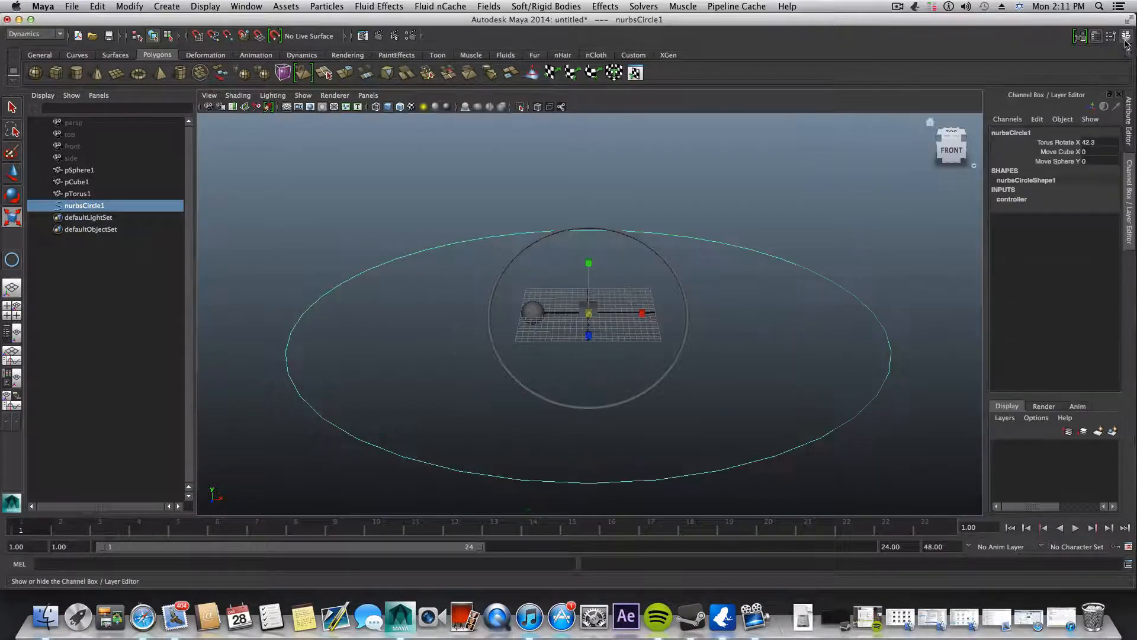
{"action": "left_click", "coordinate": [1047, 142]}
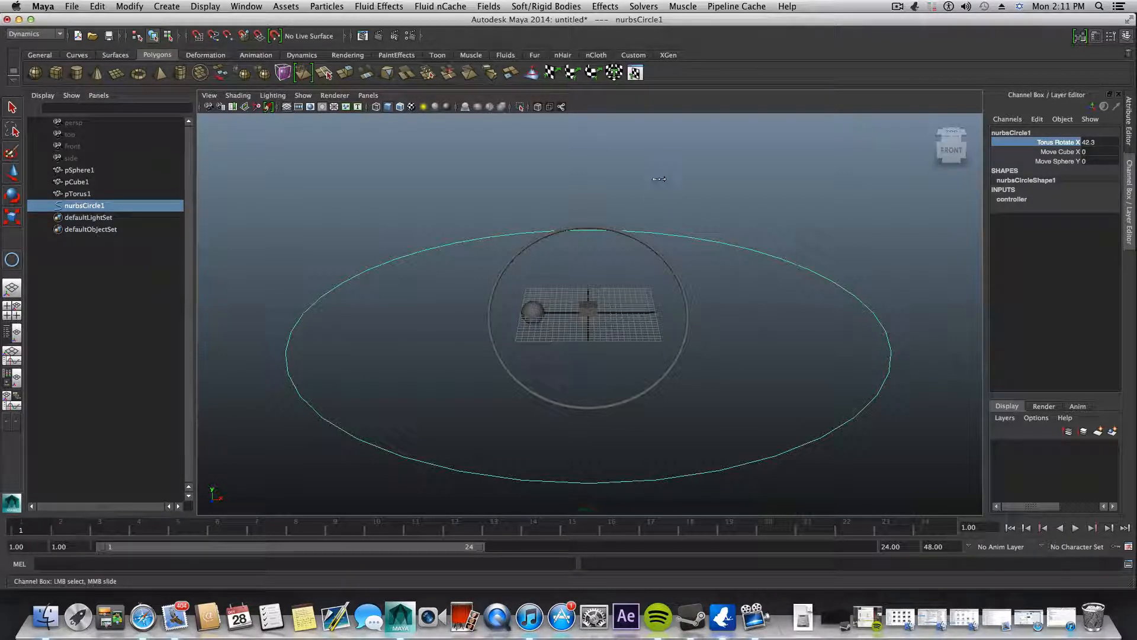
{"action": "middle_click_drag", "start_coordinate": [659, 177], "coordinate": [640, 268]}
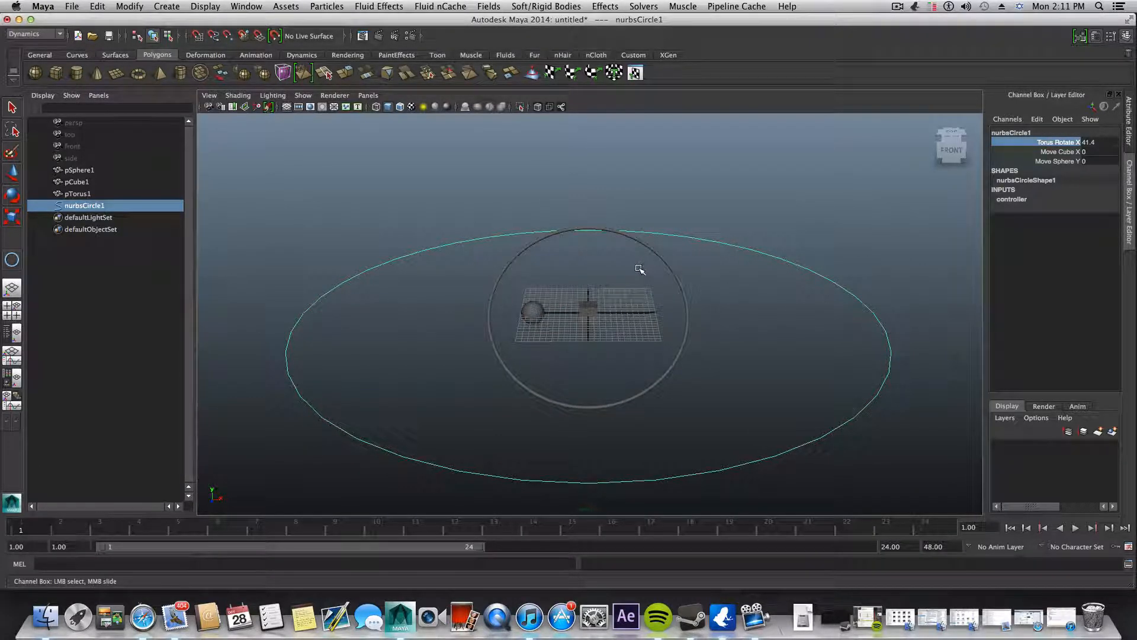
Set the circle controller's Move Cube X to -25 and its Move Sphere Y to 22.5
{"action": "left_click", "coordinate": [1048, 152]}
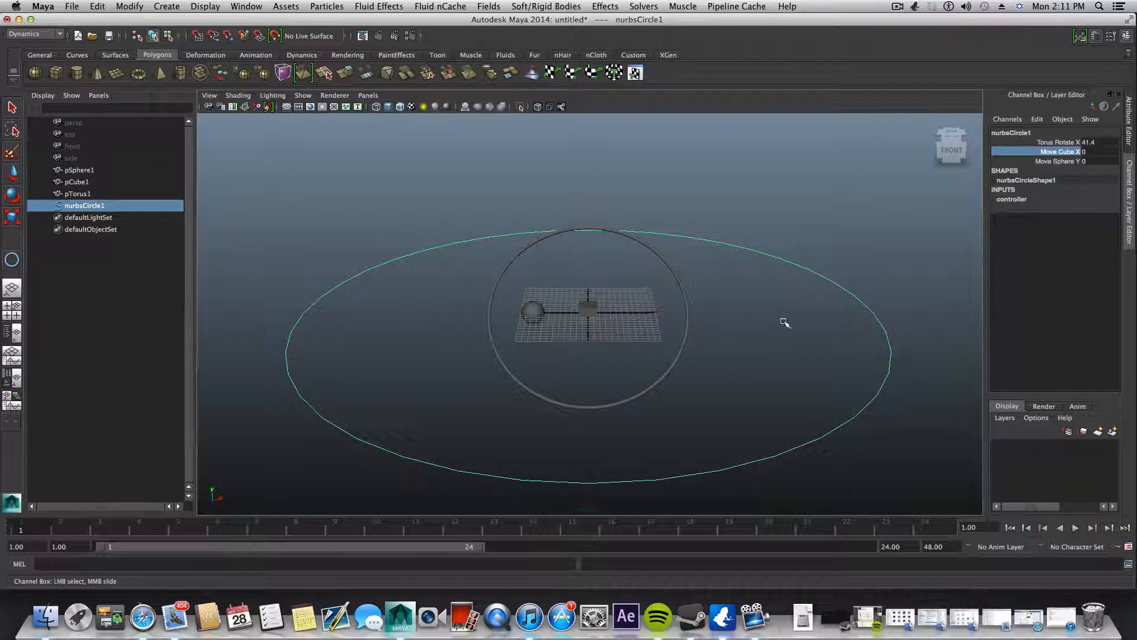
{"action": "middle_click_drag", "start_coordinate": [731, 287], "coordinate": [845, 342]}
{"action": "middle_click_drag", "start_coordinate": [754, 365], "coordinate": [474, 407]}
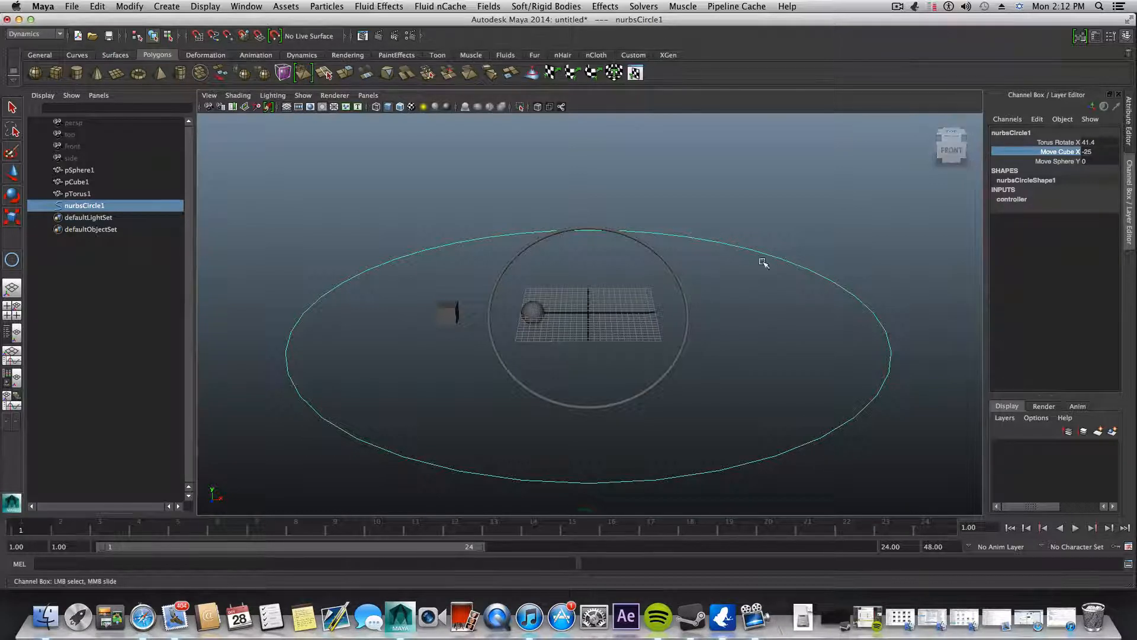
{"action": "middle_click_drag", "start_coordinate": [762, 261], "coordinate": [610, 322]}
{"action": "left_click", "coordinate": [1056, 161]}
{"action": "middle_click_drag", "start_coordinate": [826, 249], "coordinate": [855, 327]}
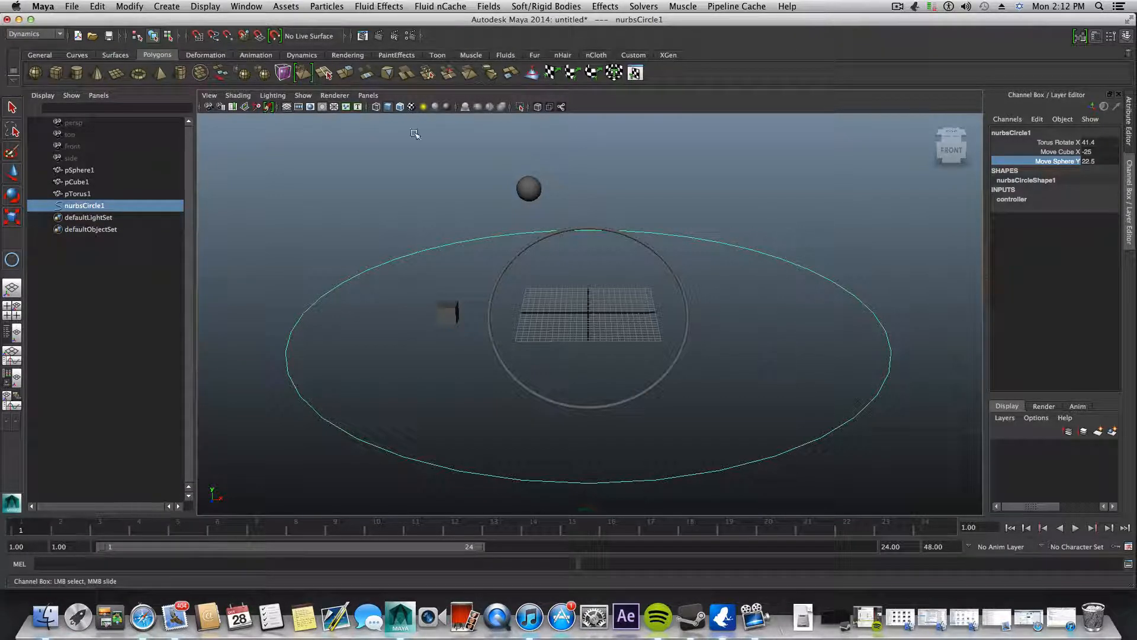
Start a new empty scene without saving the current one
{"action": "left_click_drag", "start_coordinate": [281, 186], "coordinate": [840, 471]}
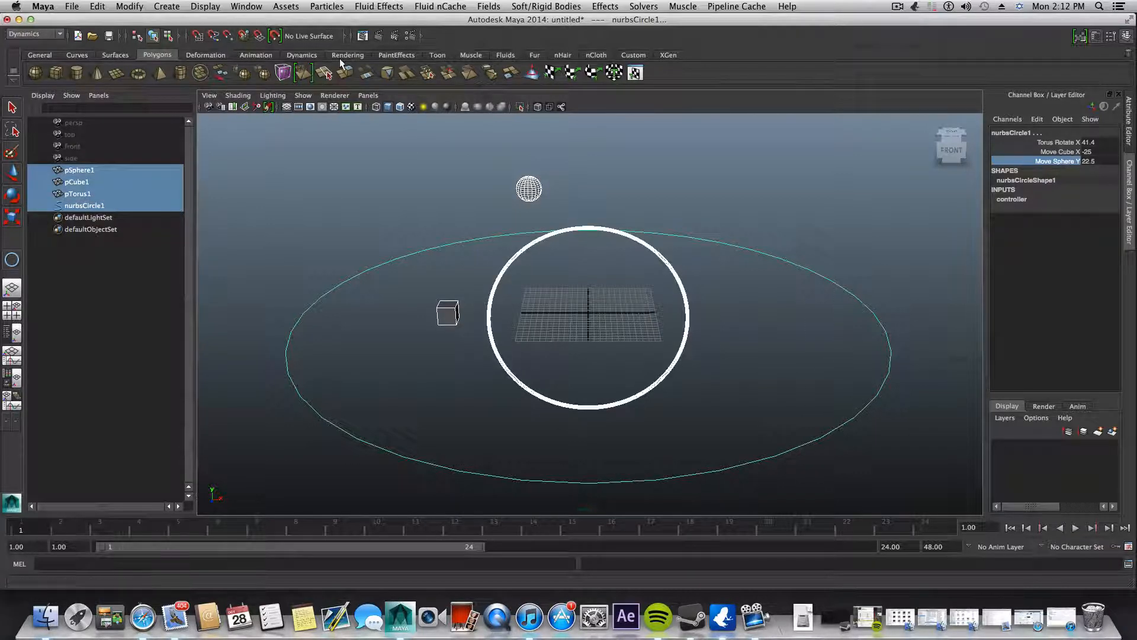
{"action": "left_click", "coordinate": [72, 7]}
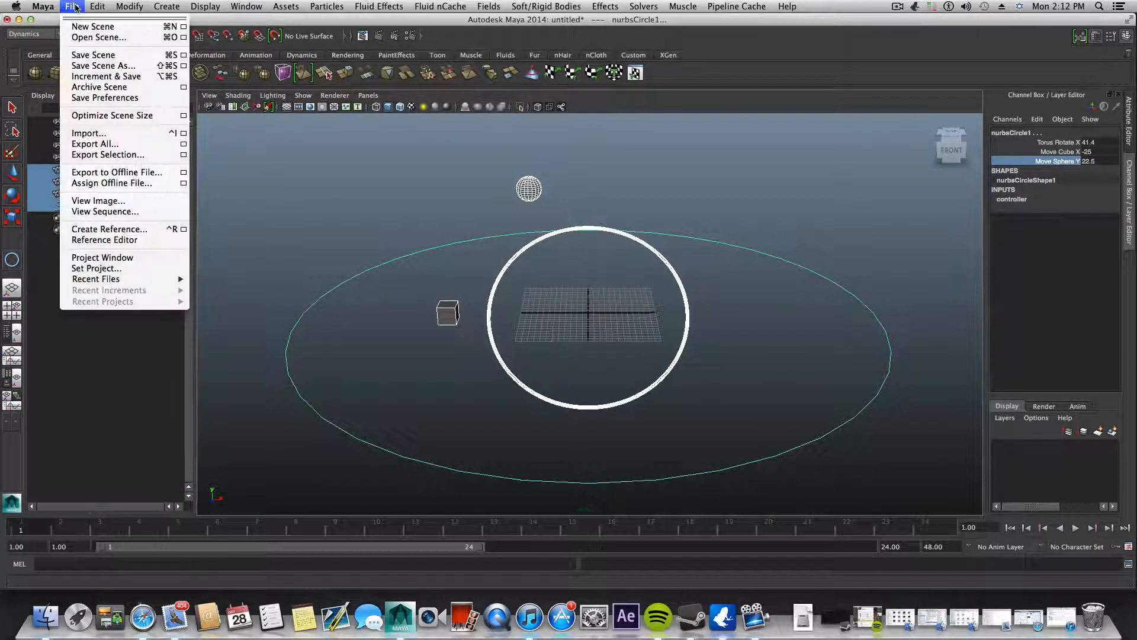
{"action": "left_click", "coordinate": [84, 28]}
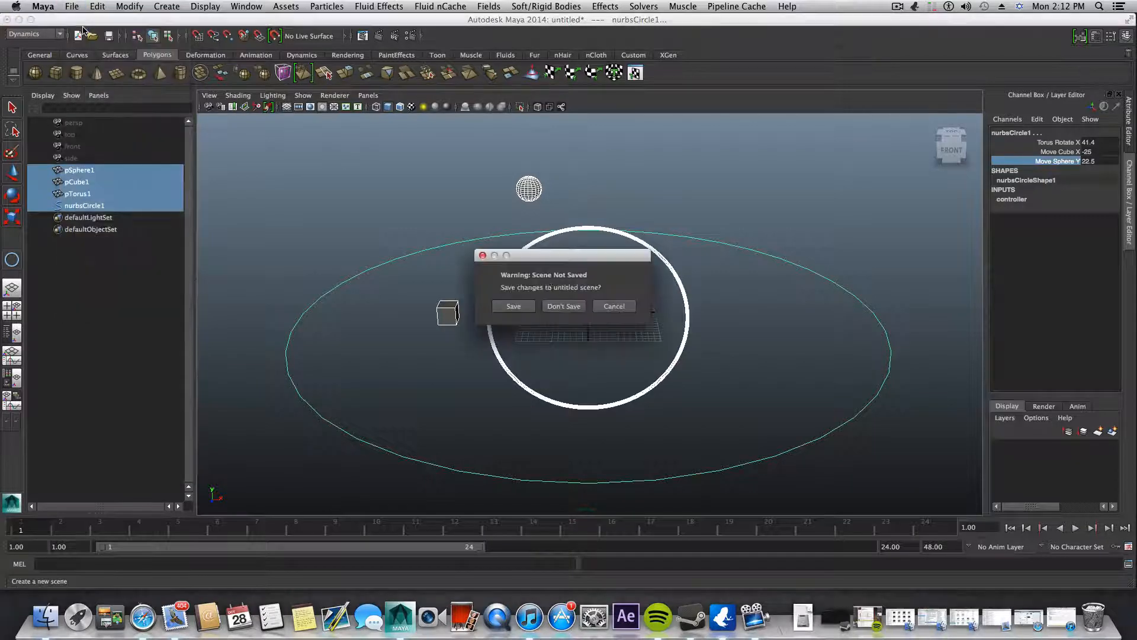
{"action": "left_click", "coordinate": [563, 306]}
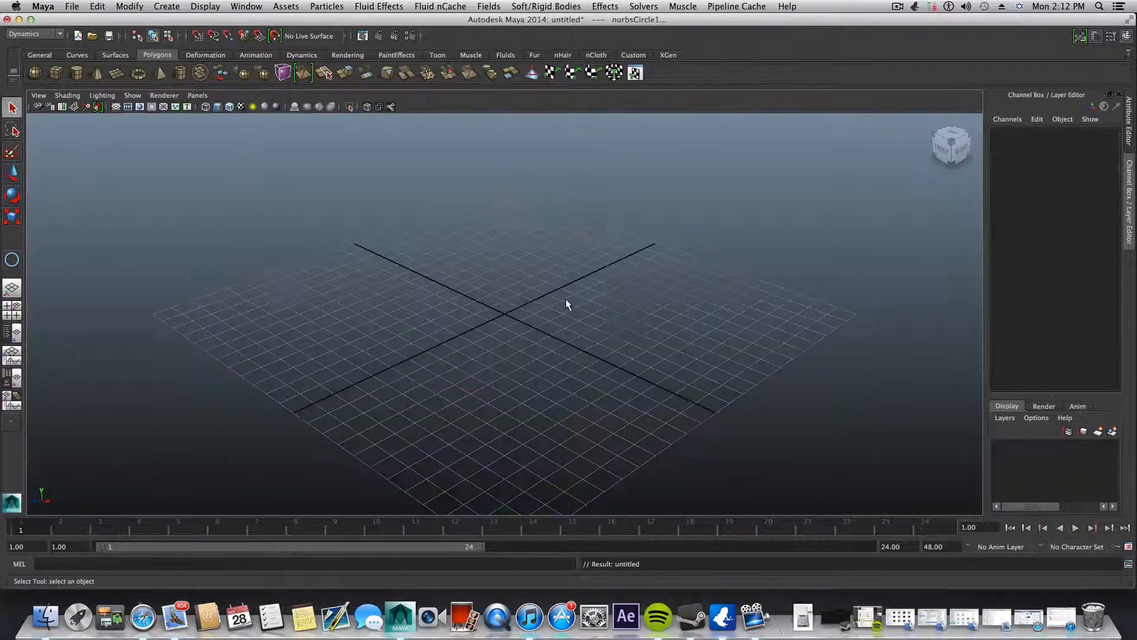
Draw a large NURBS circle centred on the grid and extending well beyond the grid's edges
{"action": "left_click_drag", "start_coordinate": [489, 309], "coordinate": [516, 334], "text": "alt"}
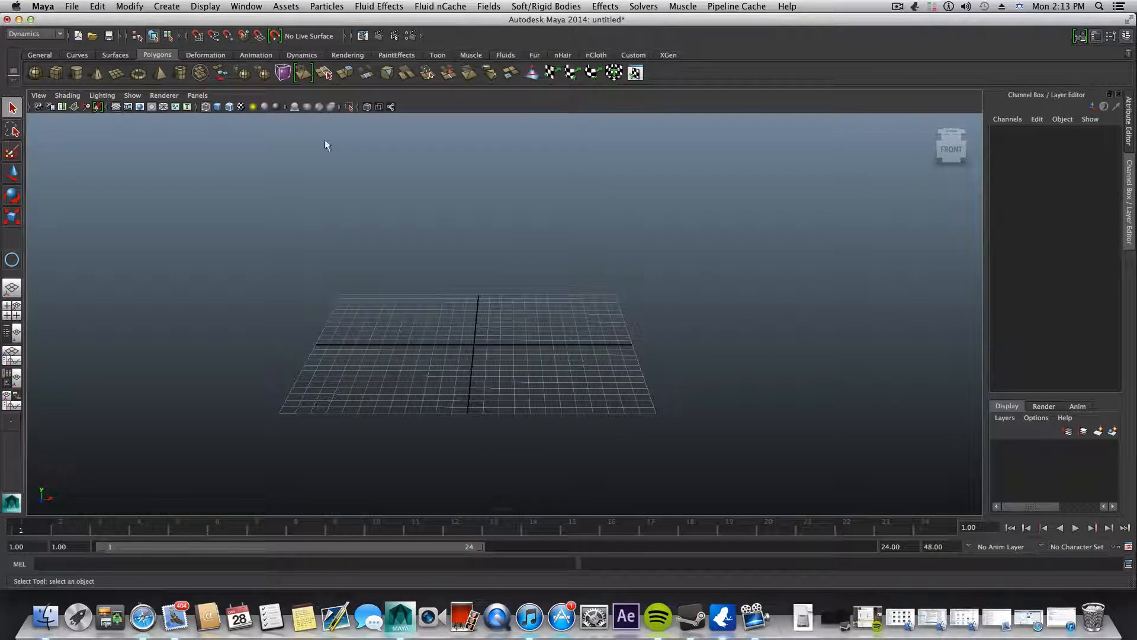
{"action": "left_click", "coordinate": [70, 55]}
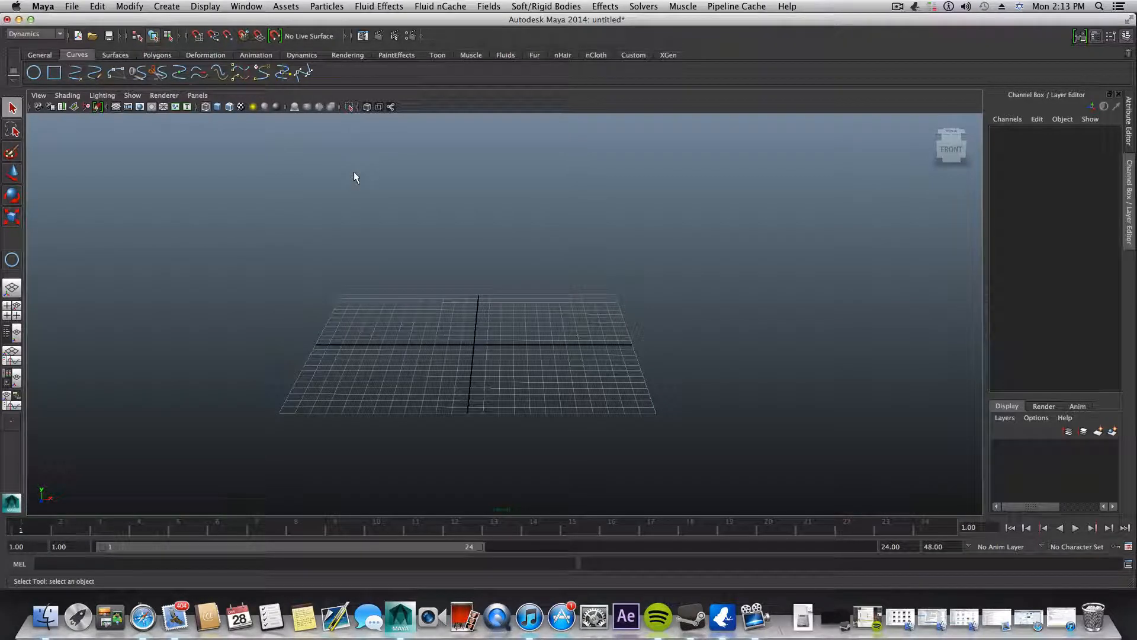
{"action": "left_click", "coordinate": [33, 73]}
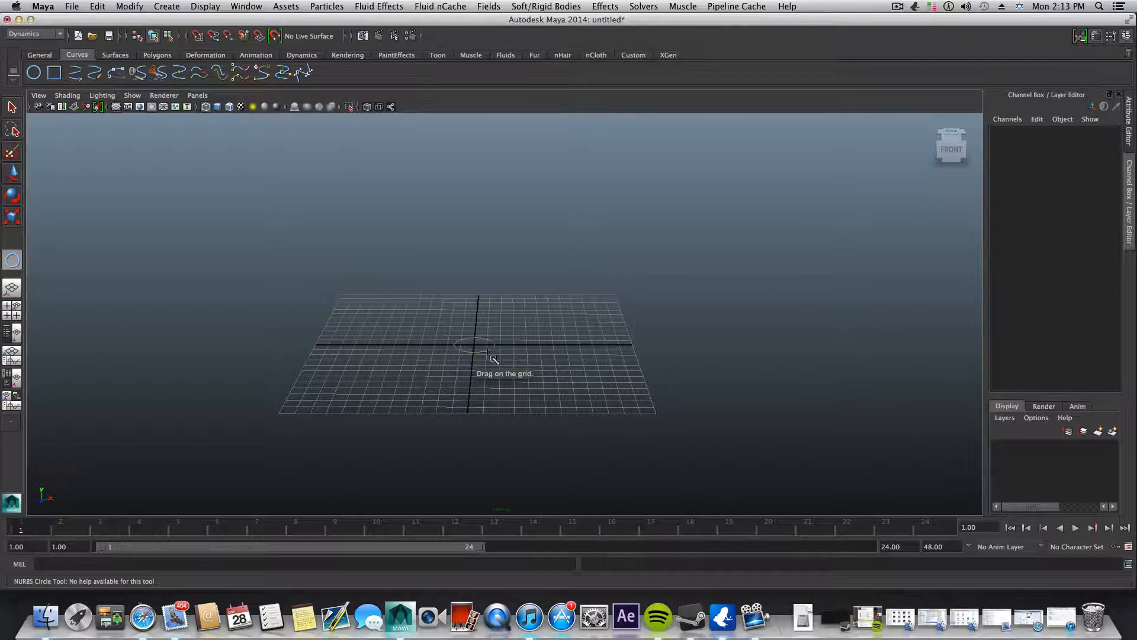
{"action": "left_click_drag", "start_coordinate": [482, 353], "coordinate": [726, 456]}
{"action": "scroll", "coordinate": [655, 350], "scroll_direction": "down", "scroll_amount": 5}
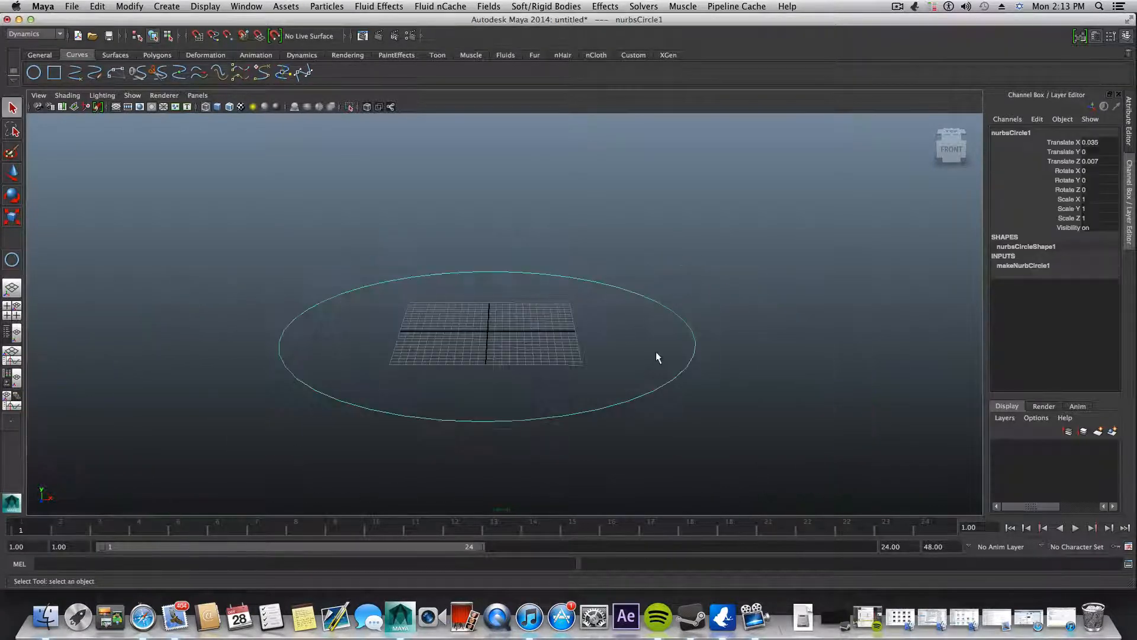
{"action": "scroll", "coordinate": [629, 361], "scroll_direction": "up", "scroll_amount": 3}
{"action": "middle_click_drag", "start_coordinate": [618, 360], "coordinate": [659, 350], "text": "alt"}
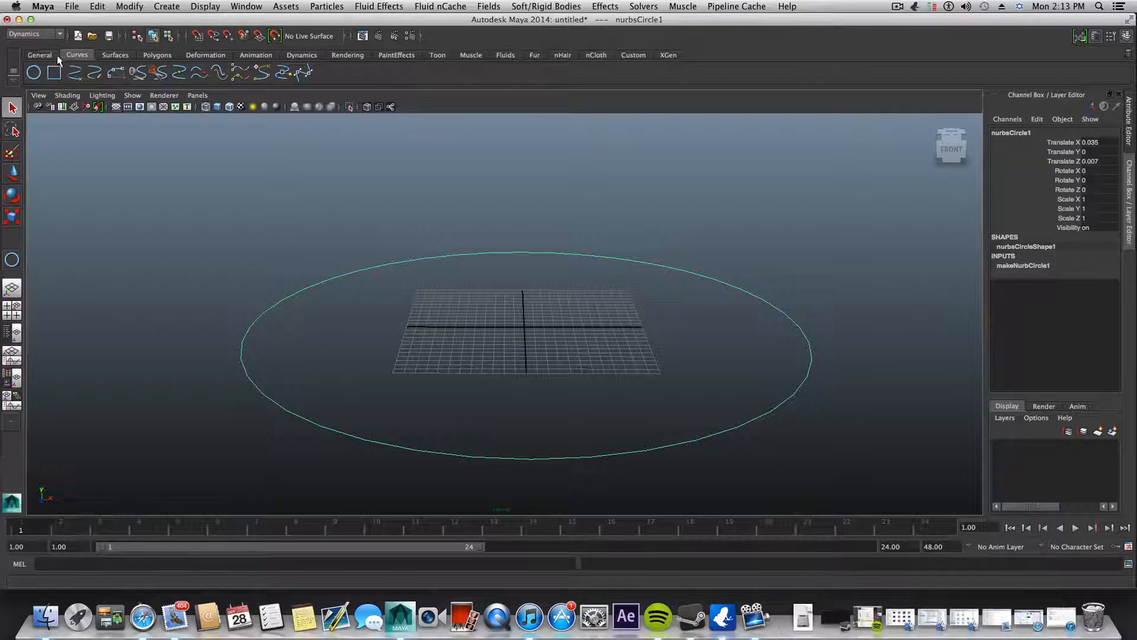
Create a polygon torus at the grid's centre and set its radius to about 22.385
{"action": "left_click", "coordinate": [157, 55]}
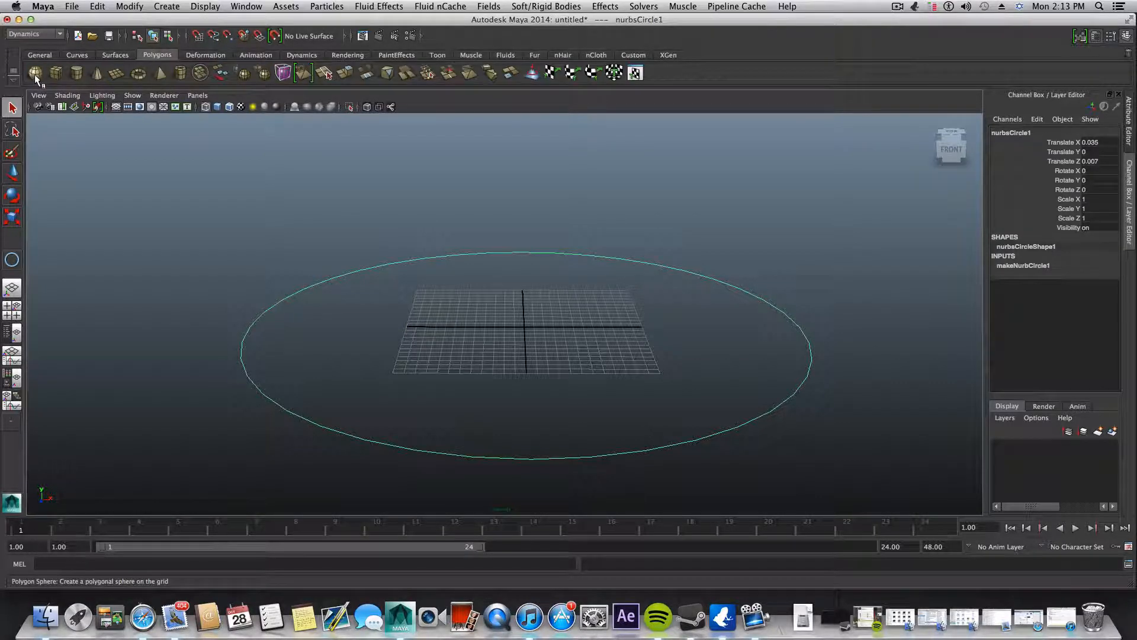
{"action": "left_click", "coordinate": [138, 73]}
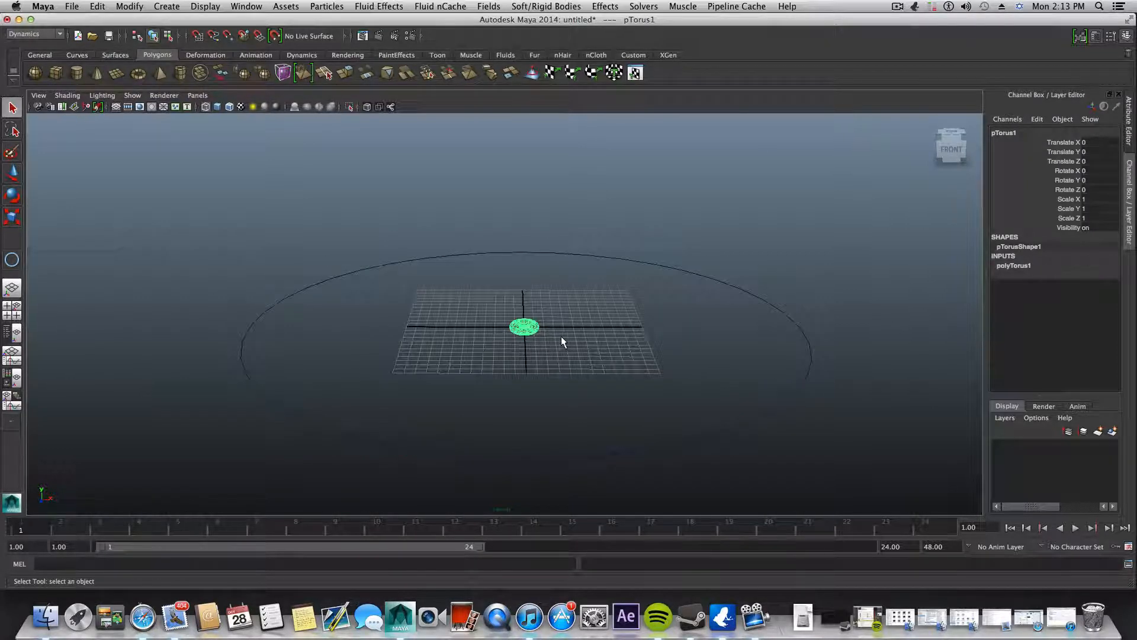
{"action": "middle_click_drag", "start_coordinate": [561, 335], "coordinate": [528, 329], "text": "alt"}
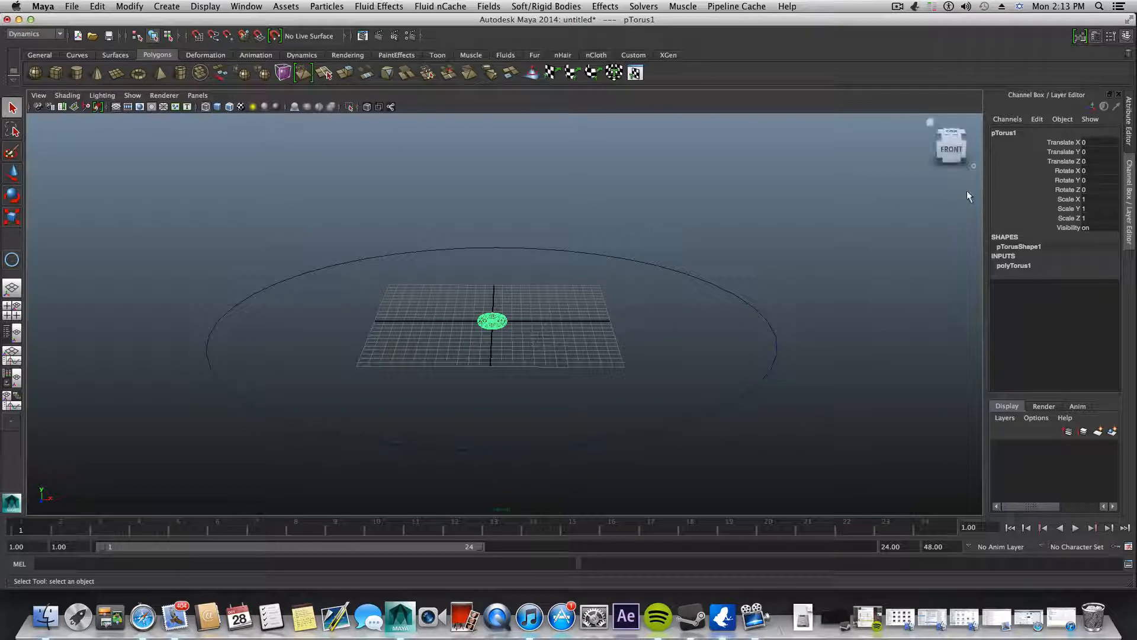
{"action": "left_click", "coordinate": [1096, 35]}
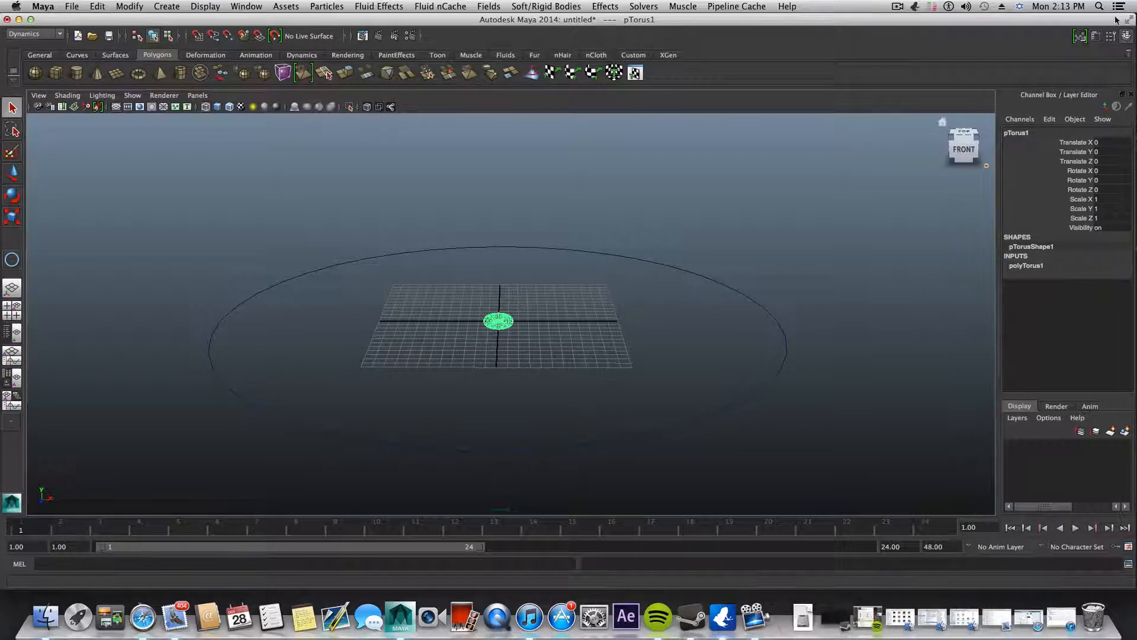
{"action": "left_click", "coordinate": [1096, 37]}
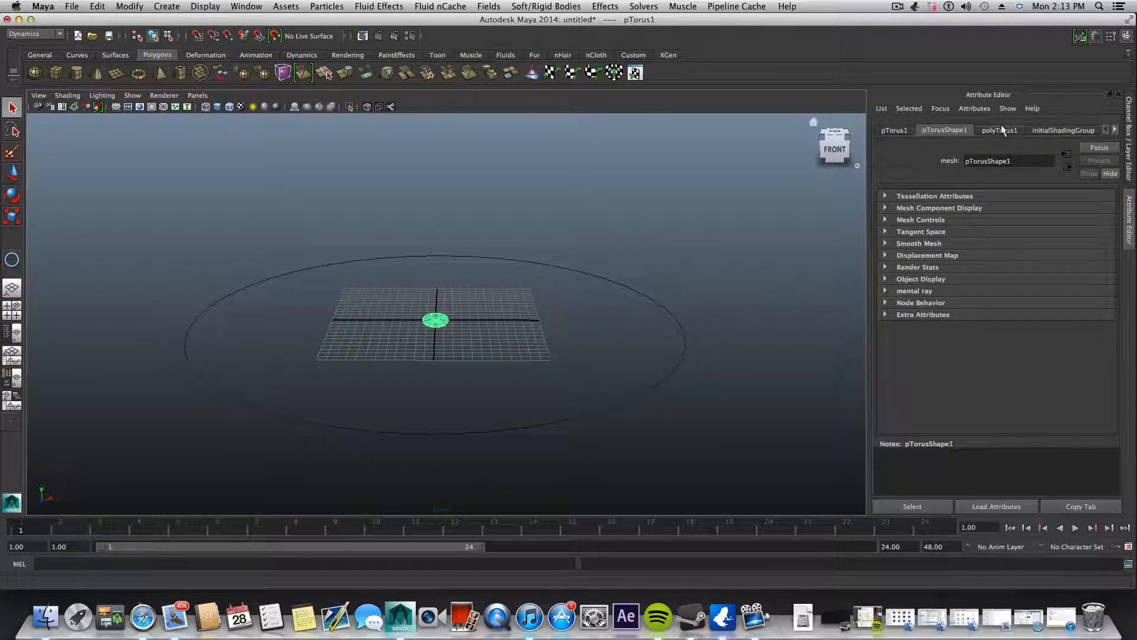
{"action": "left_click", "coordinate": [1000, 130]}
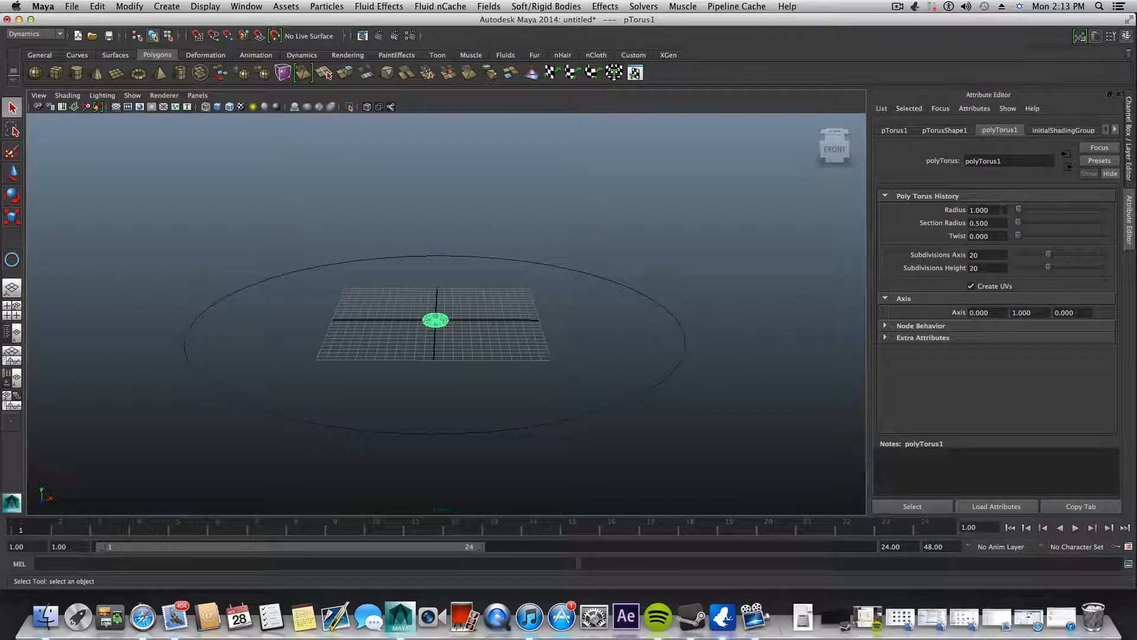
{"action": "left_click_drag", "start_coordinate": [1018, 209], "coordinate": [1037, 211]}
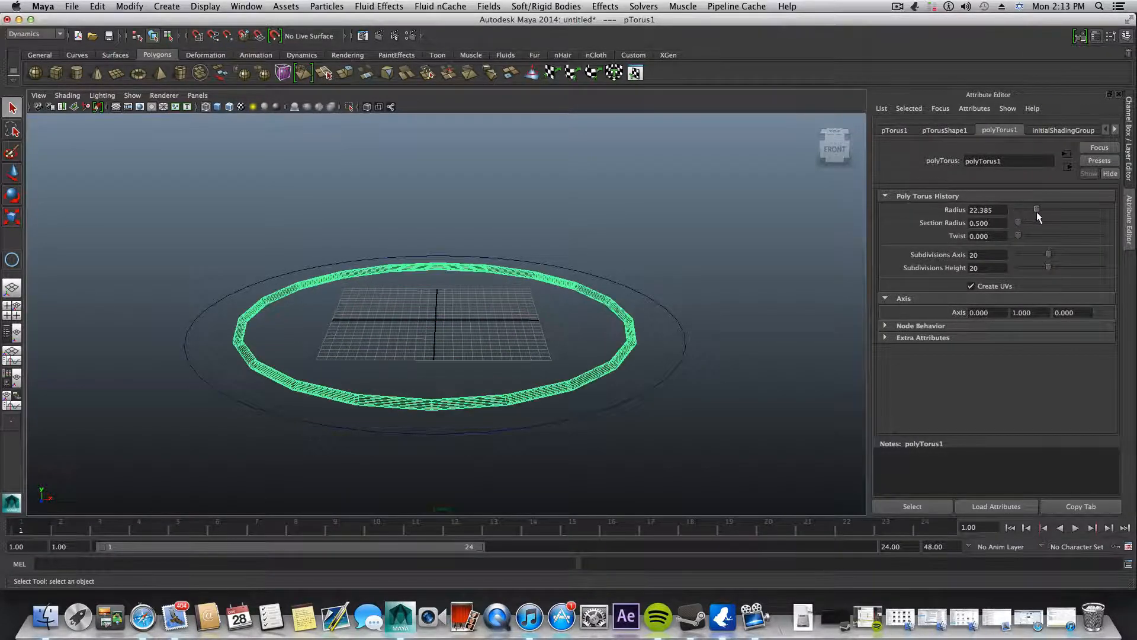
Scale the torus uniformly to about 0.705 inside the NURBS circle and display it smoothed and shaded
{"action": "left_click", "coordinate": [11, 217]}
{"action": "left_click_drag", "start_coordinate": [435, 323], "coordinate": [351, 333]}
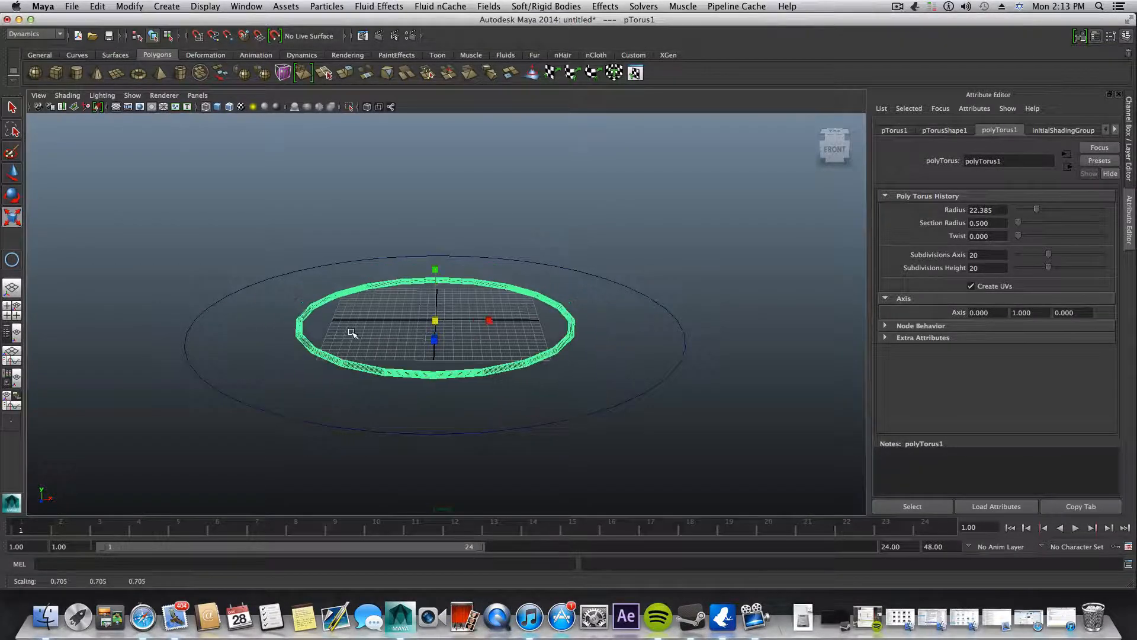
{"action": "key", "text": "3"}
{"action": "scroll", "coordinate": [436, 320], "scroll_direction": "up", "scroll_amount": 3}
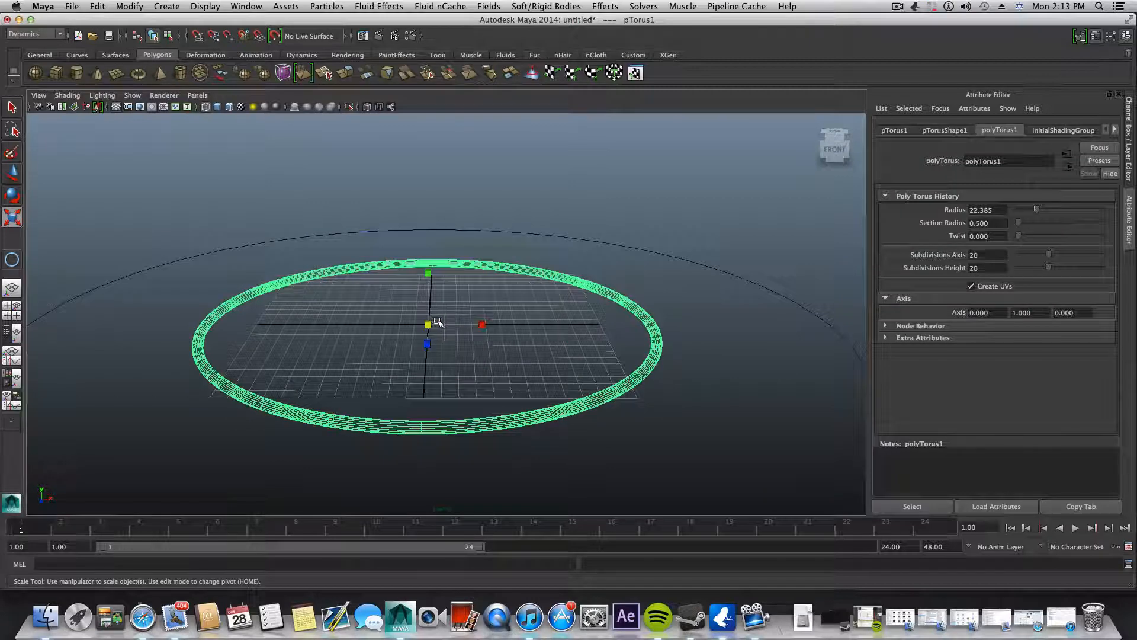
{"action": "key", "text": "5"}
{"action": "mouse_move", "coordinate": [483, 327]}
{"action": "left_mouse_down", "text": "alt"}
{"action": "mouse_move", "coordinate": [515, 368]}
{"action": "mouse_move", "coordinate": [463, 418]}
{"action": "mouse_move", "coordinate": [520, 342]}
{"action": "mouse_move", "coordinate": [478, 323]}
{"action": "left_mouse_up", "text": "alt"}
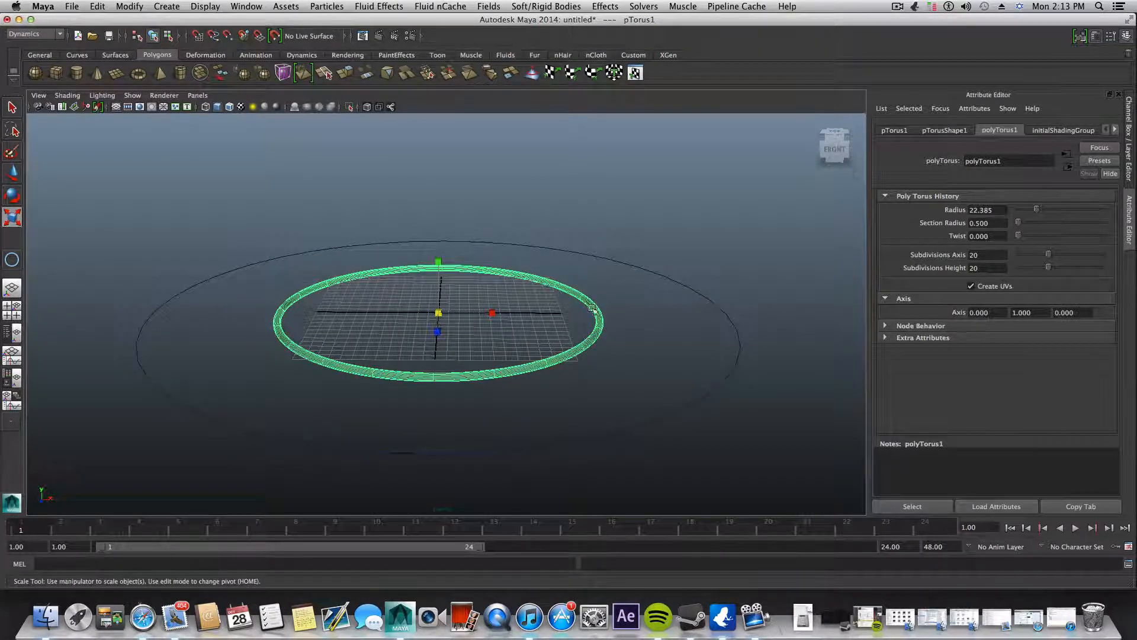
Open the Channel Control editor for the large NURBS circle
{"action": "left_click", "coordinate": [591, 268]}
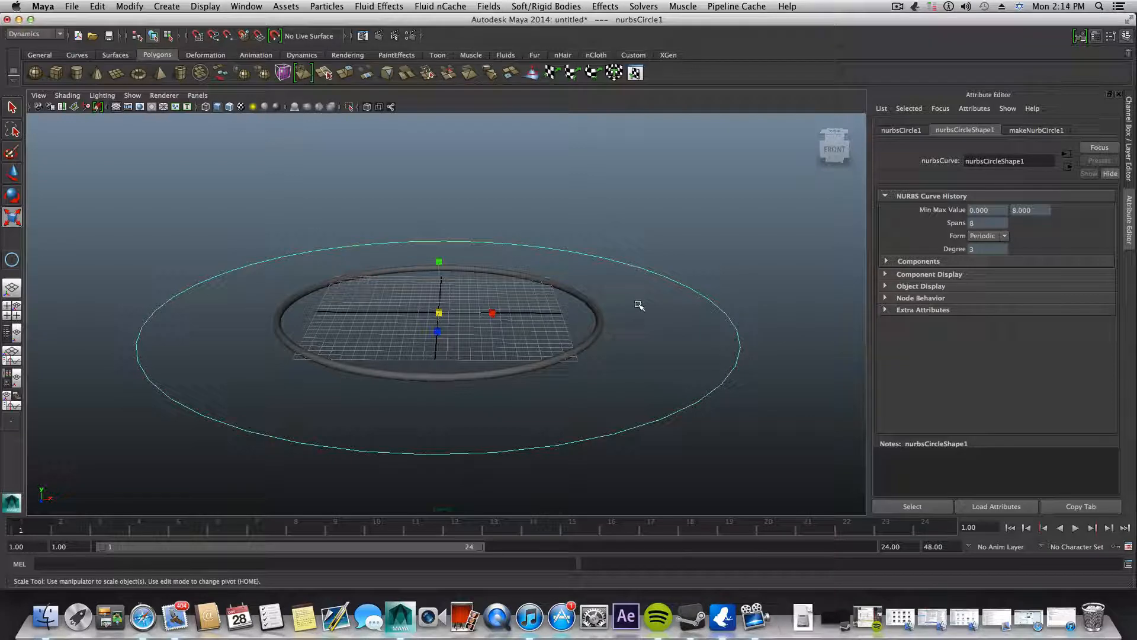
{"action": "left_click", "coordinate": [251, 6]}
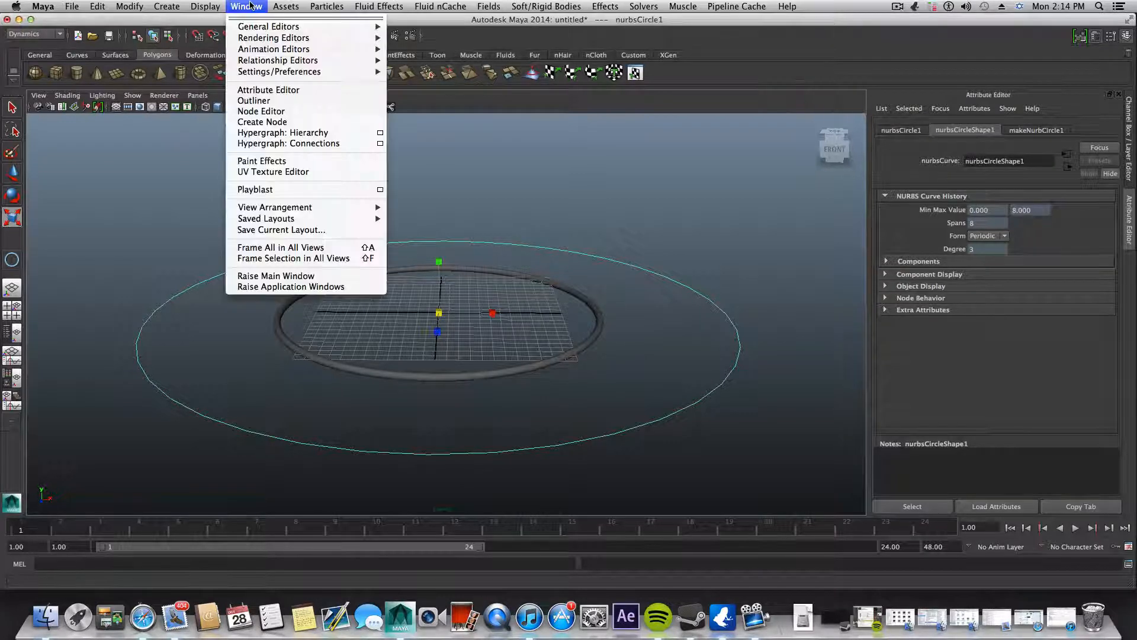
{"action": "left_click", "coordinate": [251, 6]}
{"action": "left_click", "coordinate": [251, 6]}
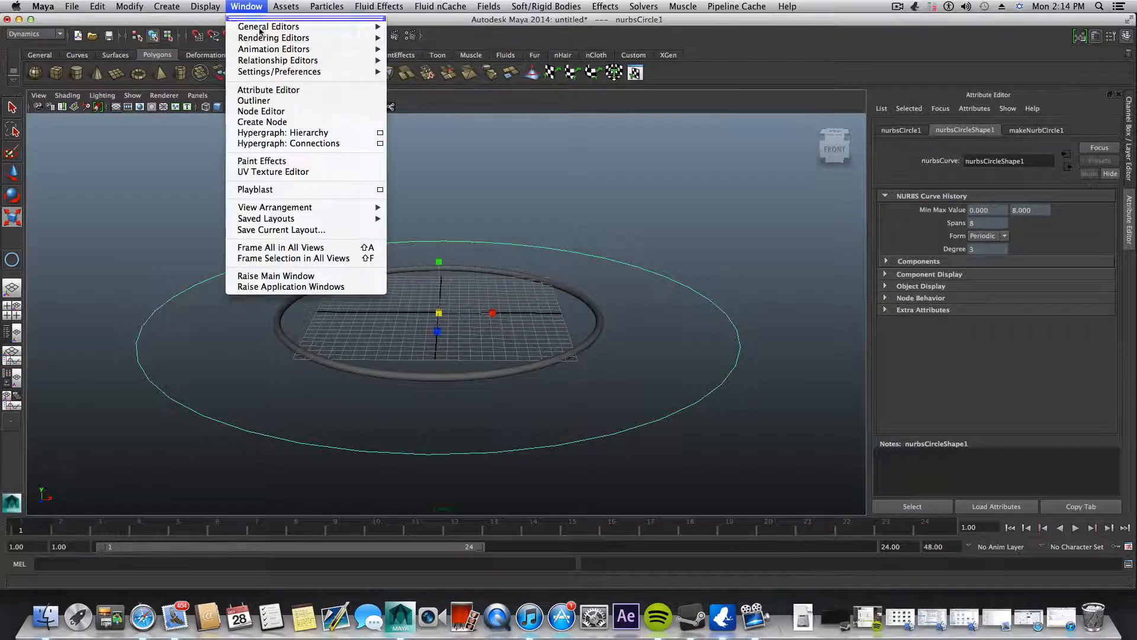
{"action": "mouse_move", "coordinate": [300, 27]}
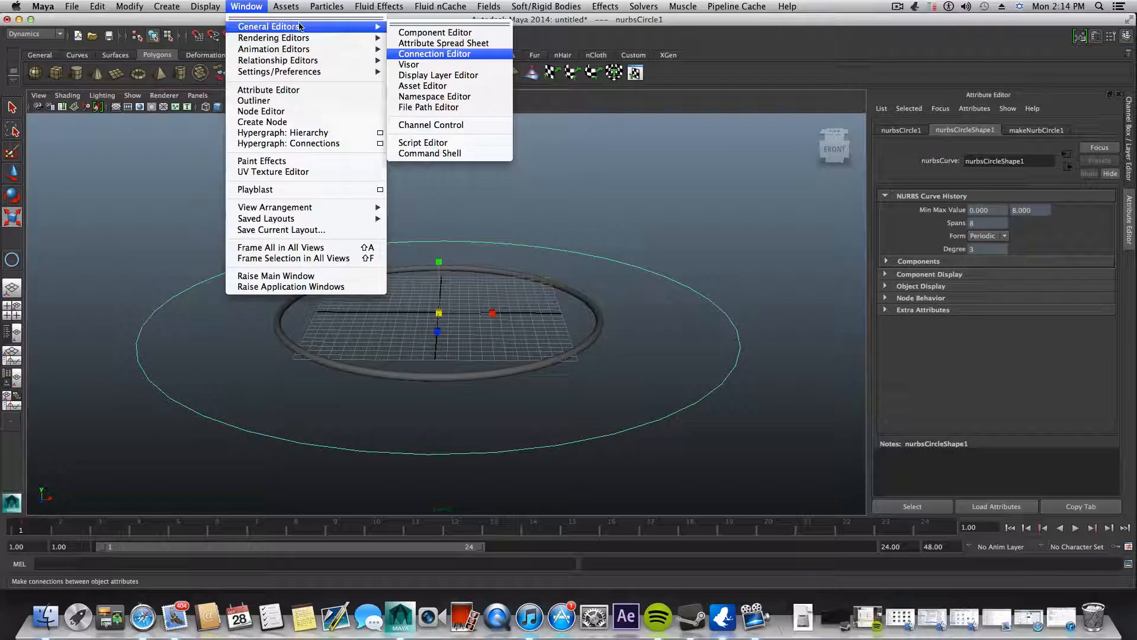
{"action": "left_click", "coordinate": [434, 125]}
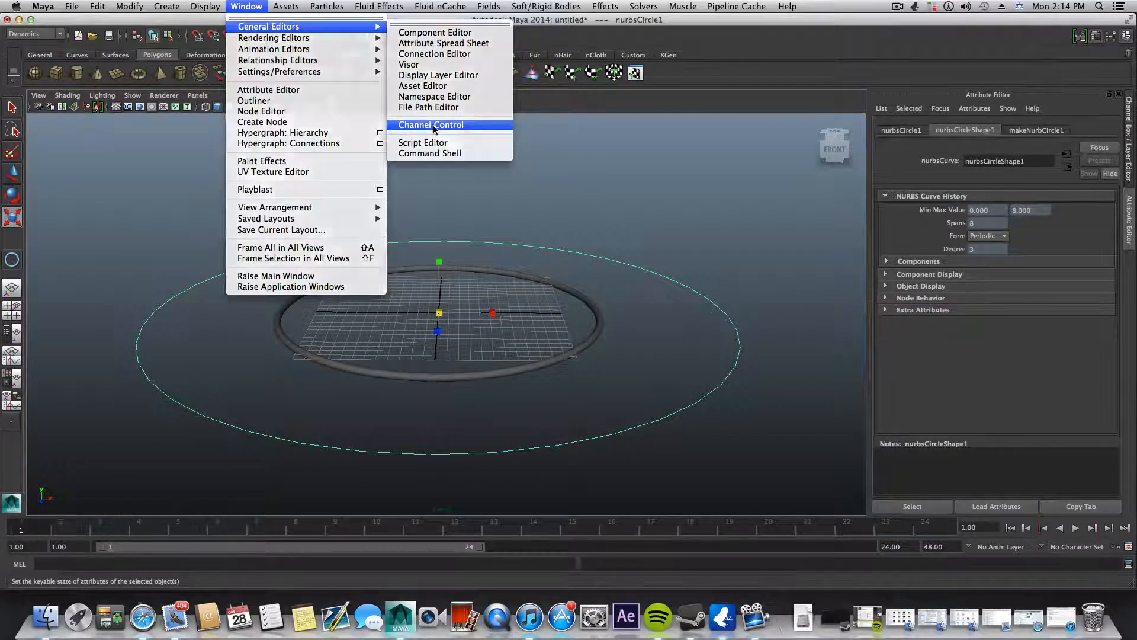
{"action": "left_click_drag", "start_coordinate": [529, 155], "coordinate": [471, 123]}
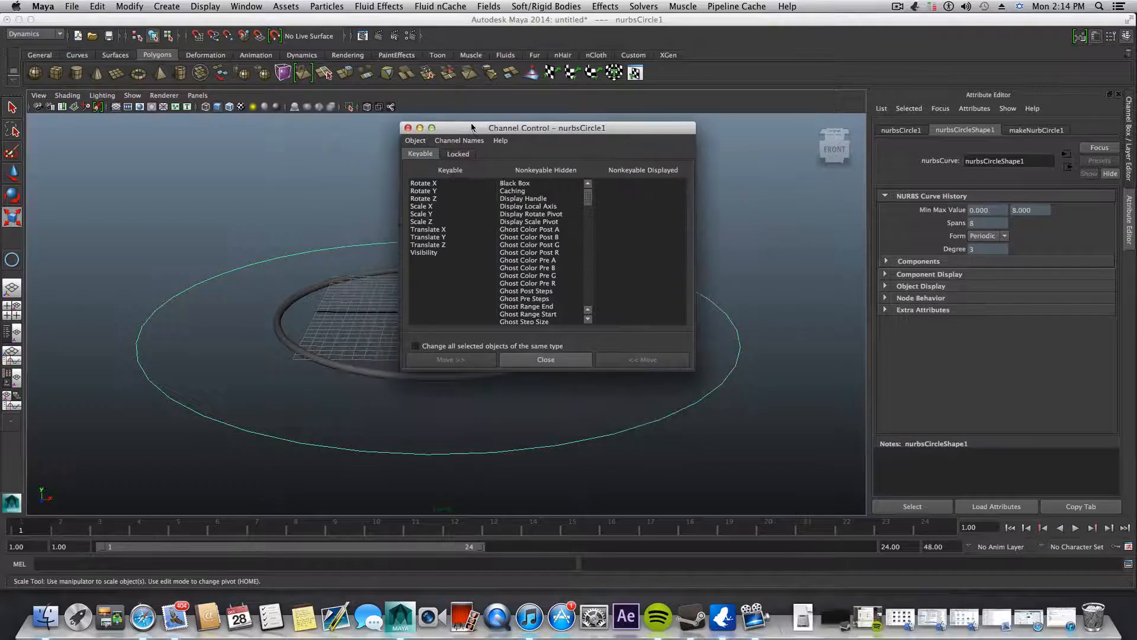
Make all of the circle's keyable channels, Rotate X through Visibility, nonkeyable and hidden, and display the Channel Box
{"action": "left_click", "coordinate": [420, 274]}
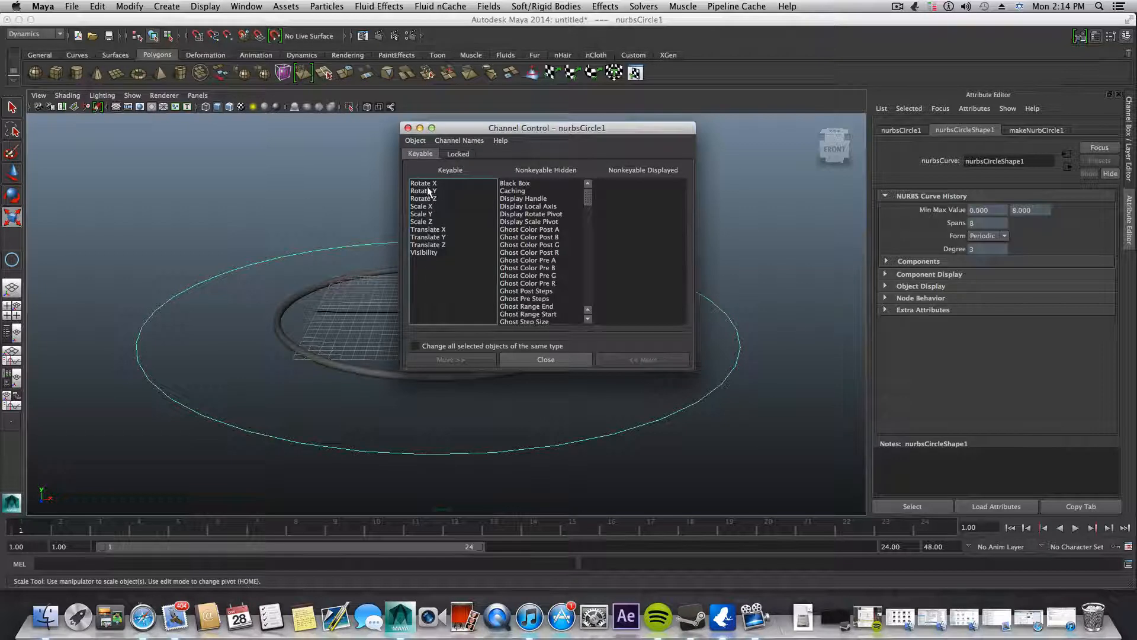
{"action": "left_click_drag", "start_coordinate": [423, 183], "coordinate": [431, 255]}
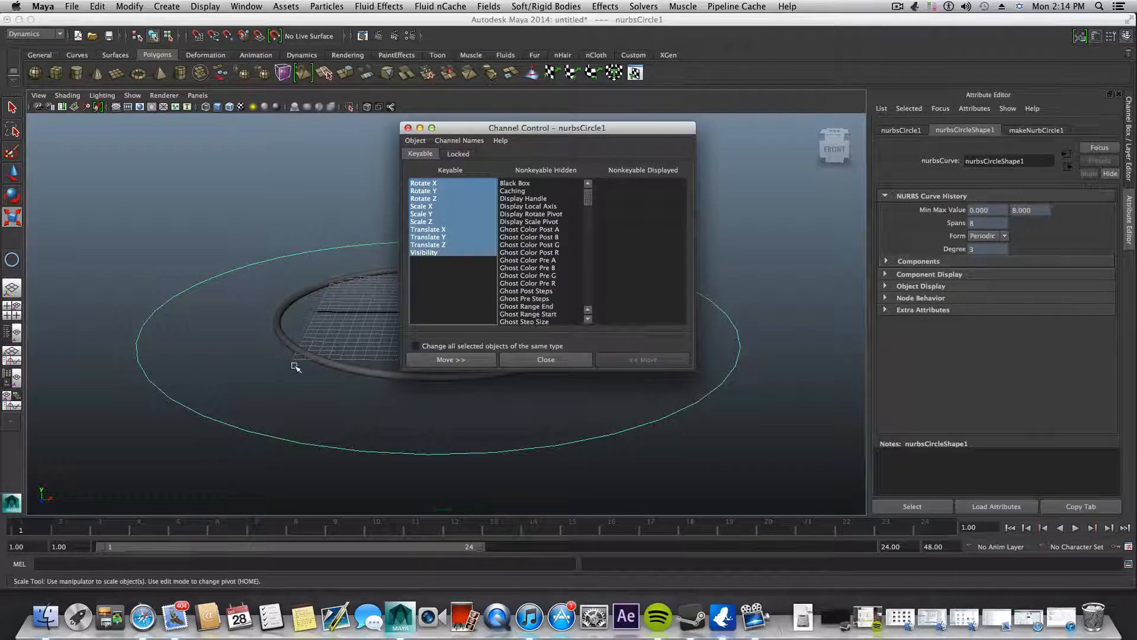
{"action": "left_click", "coordinate": [428, 184]}
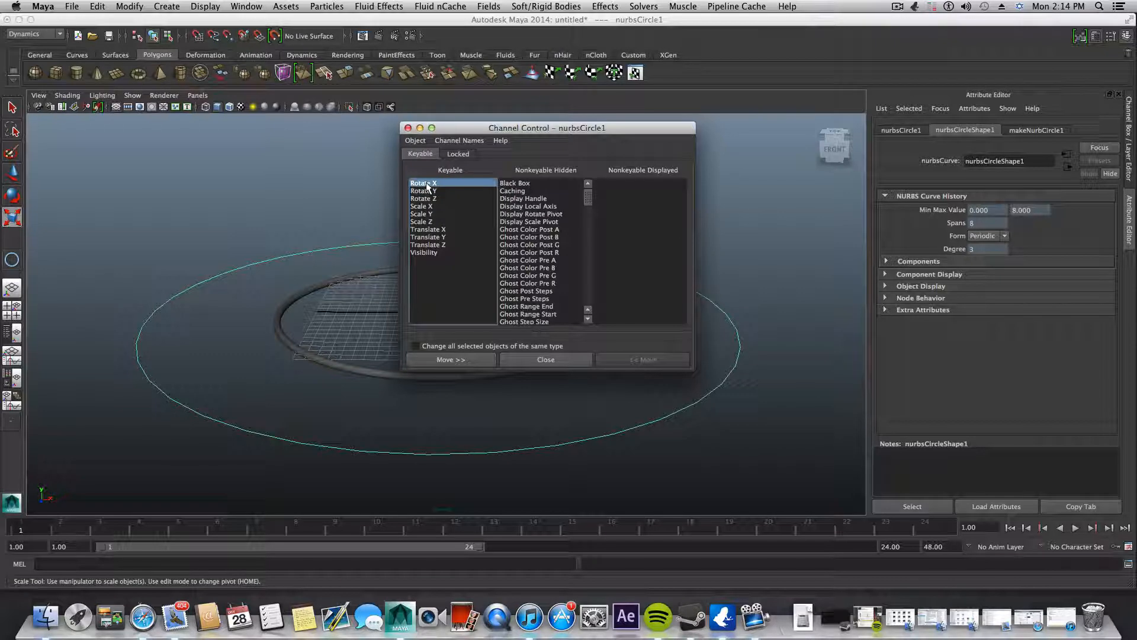
{"action": "left_click_drag", "start_coordinate": [427, 185], "coordinate": [424, 260]}
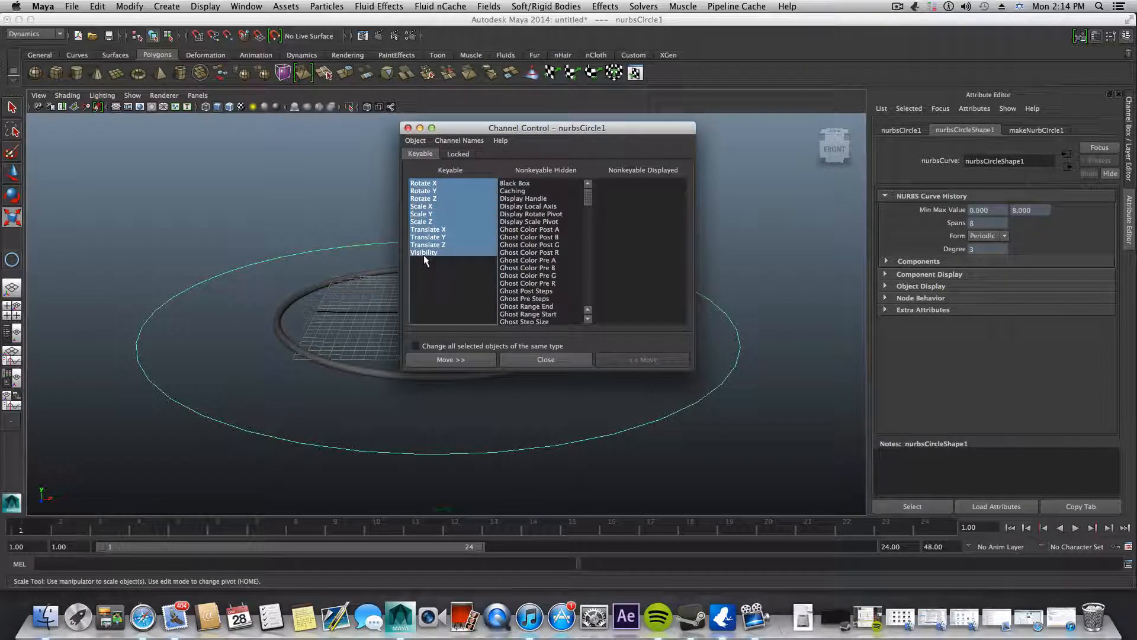
{"action": "left_click", "coordinate": [466, 358]}
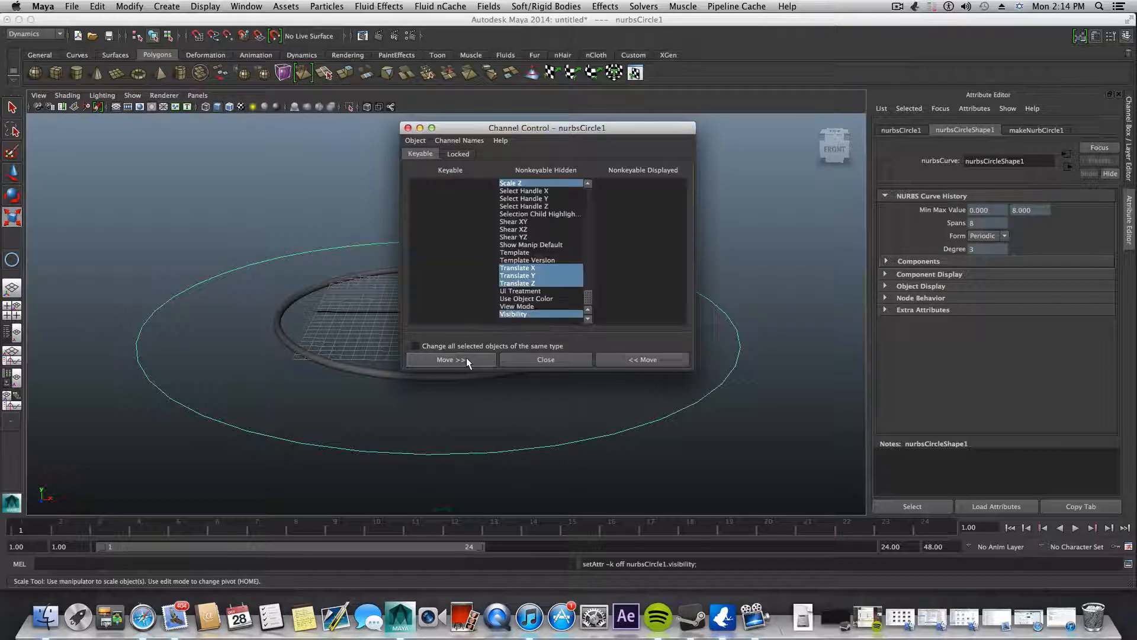
{"action": "left_click", "coordinate": [524, 356]}
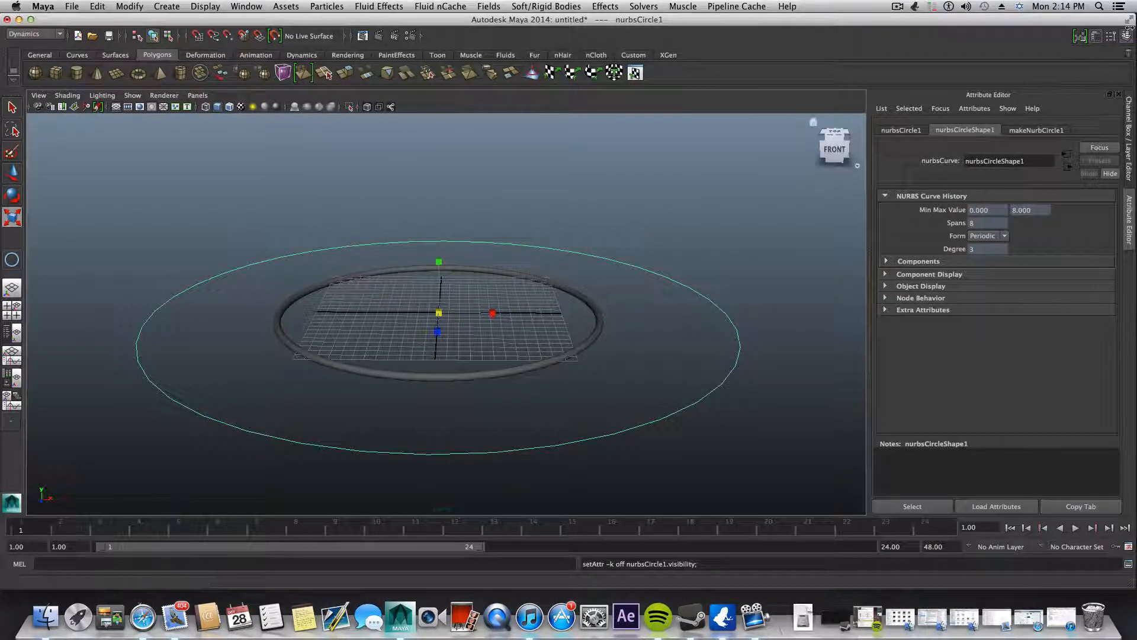
{"action": "left_click", "coordinate": [1126, 37]}
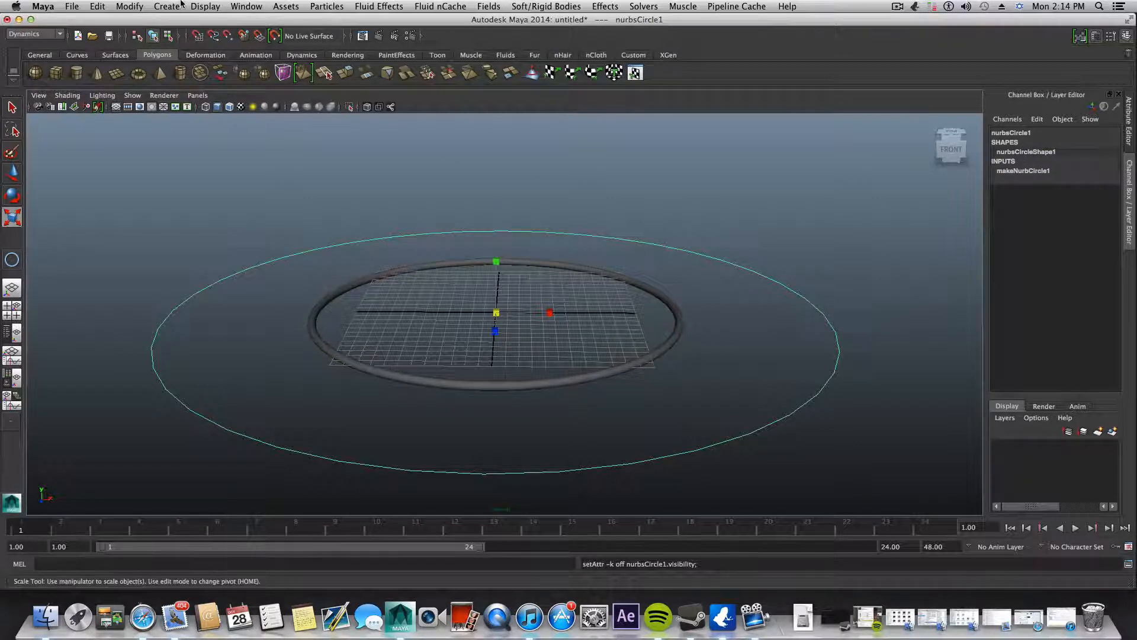
Begin adding a custom attribute to the NURBS circle with the long name torus_rotate_X
{"action": "left_click", "coordinate": [131, 7]}
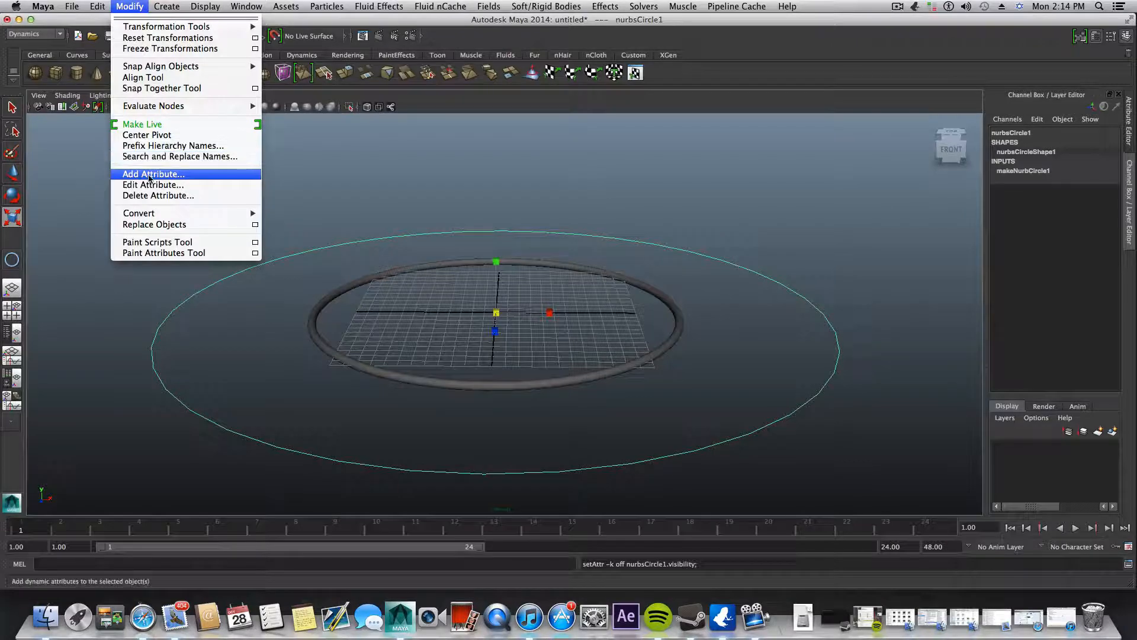
{"action": "left_click", "coordinate": [149, 176]}
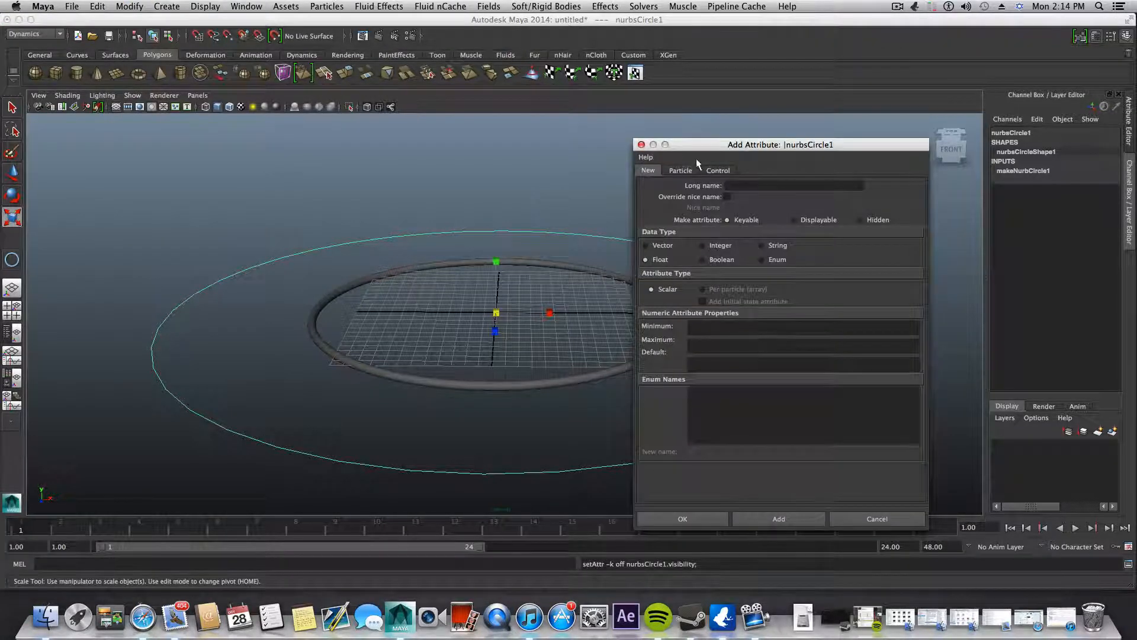
{"action": "left_click_drag", "start_coordinate": [714, 150], "coordinate": [774, 116]}
{"action": "left_click", "coordinate": [817, 157]}
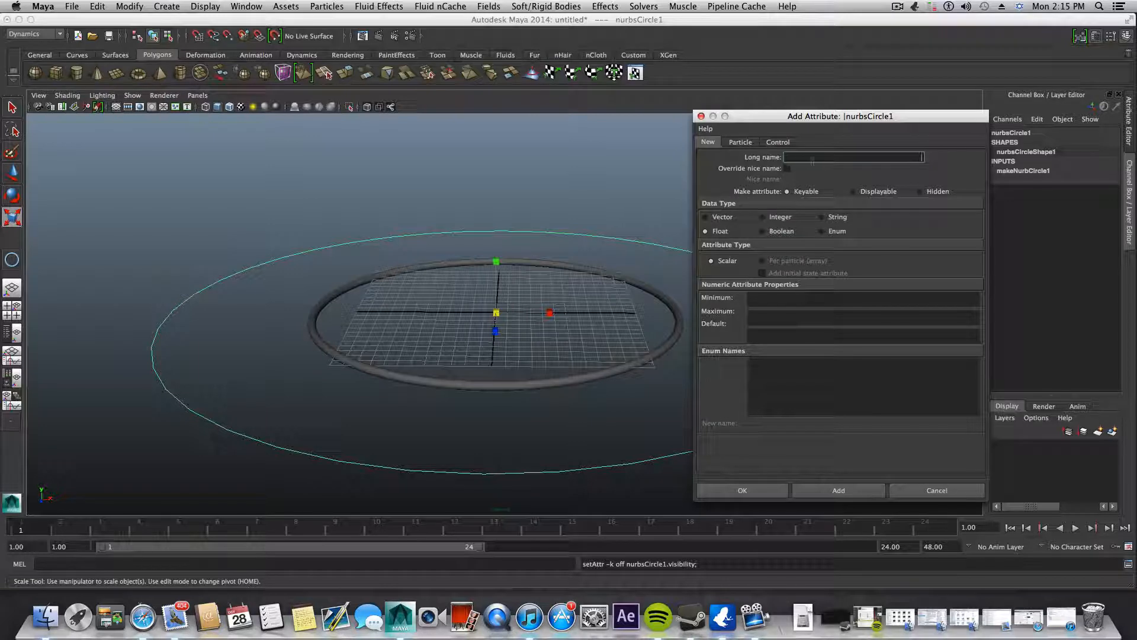
{"action": "left_click_drag", "start_coordinate": [860, 116], "coordinate": [841, 116]}
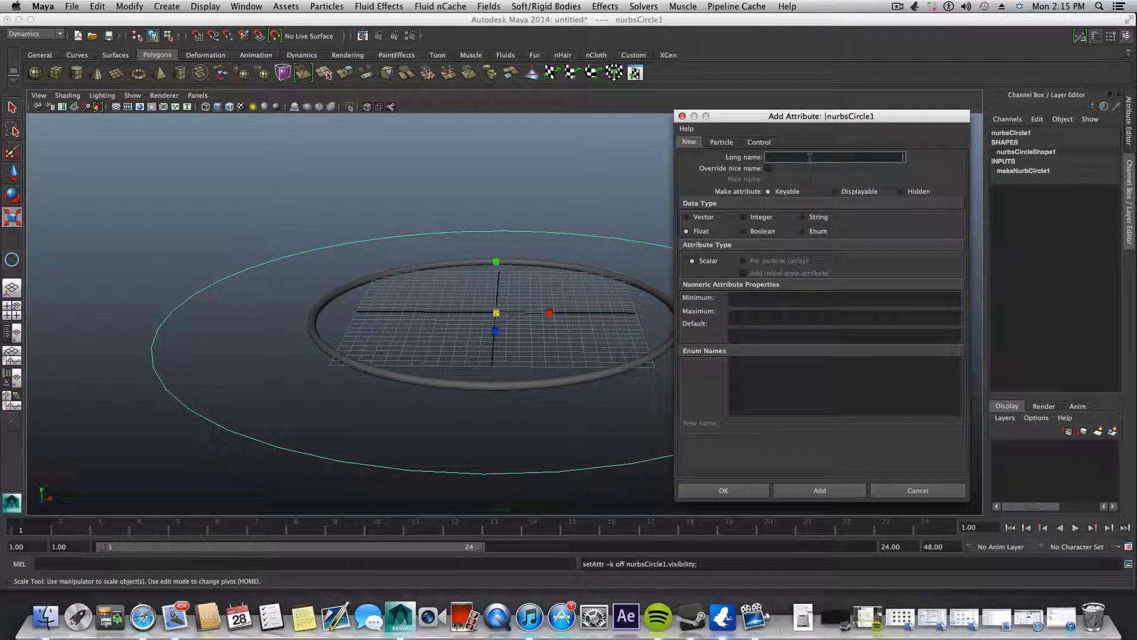
{"action": "type", "text": "orus_rota"}
{"action": "type", "text": "_X"}
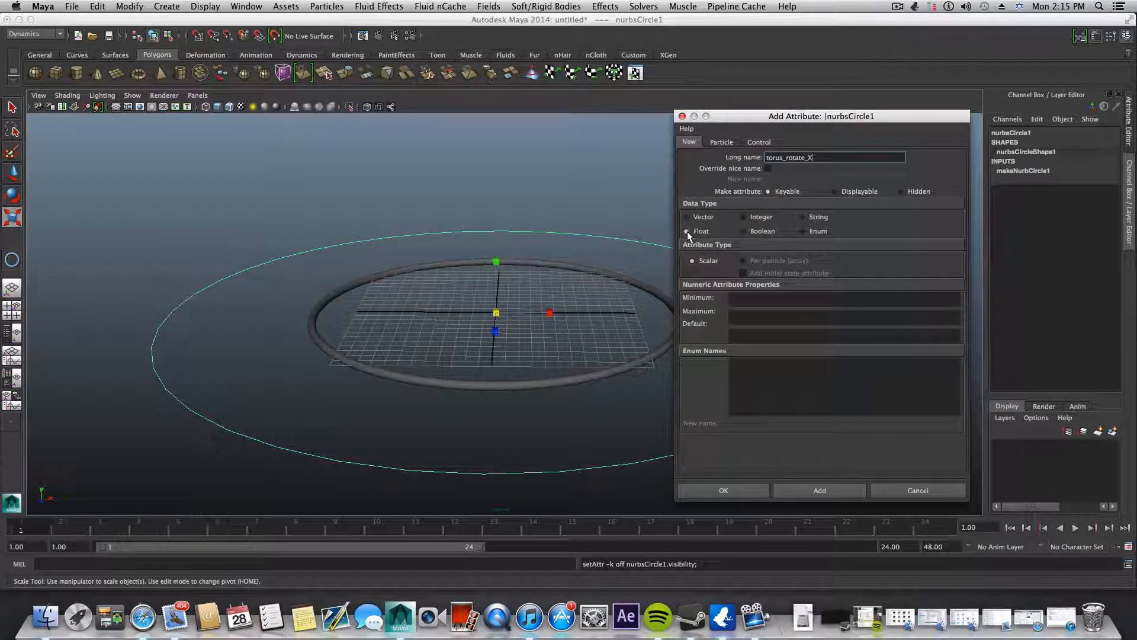
Set the new float attribute's minimum to -360 and maximum to 360, and add it to the circle
{"action": "left_click", "coordinate": [751, 299]}
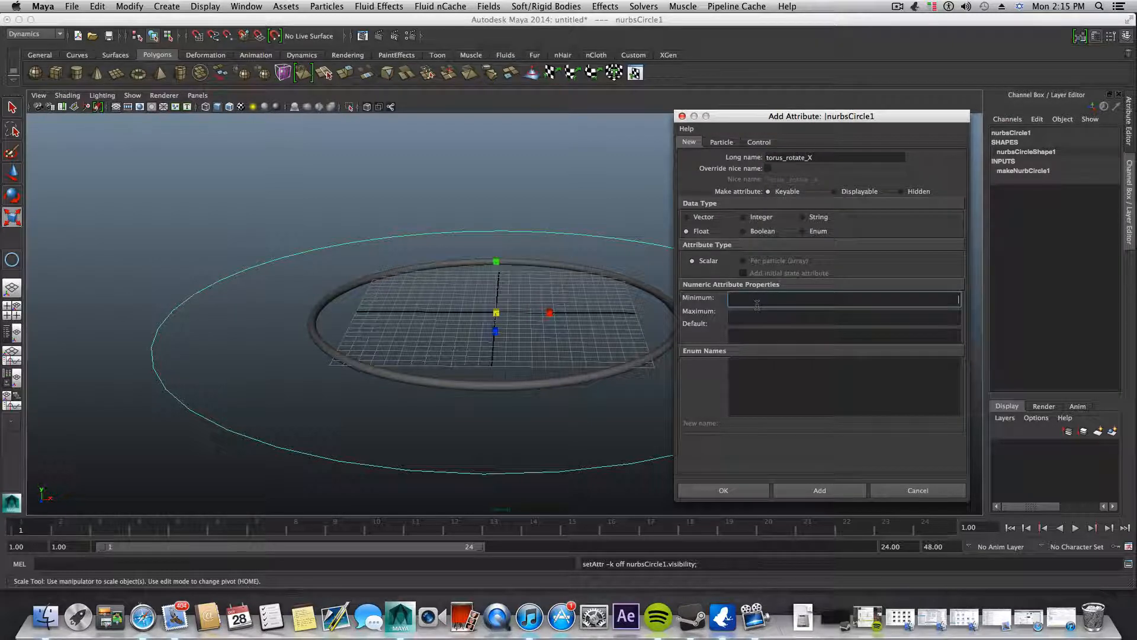
{"action": "type", "text": "-360"}
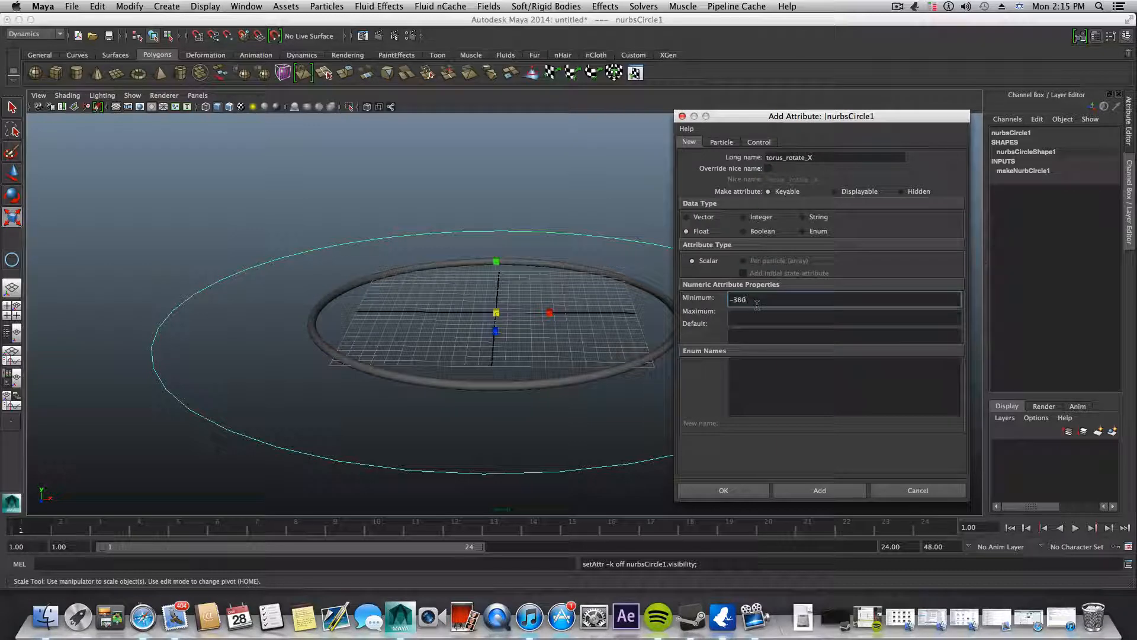
{"action": "left_click", "coordinate": [755, 317]}
{"action": "type", "text": "360"}
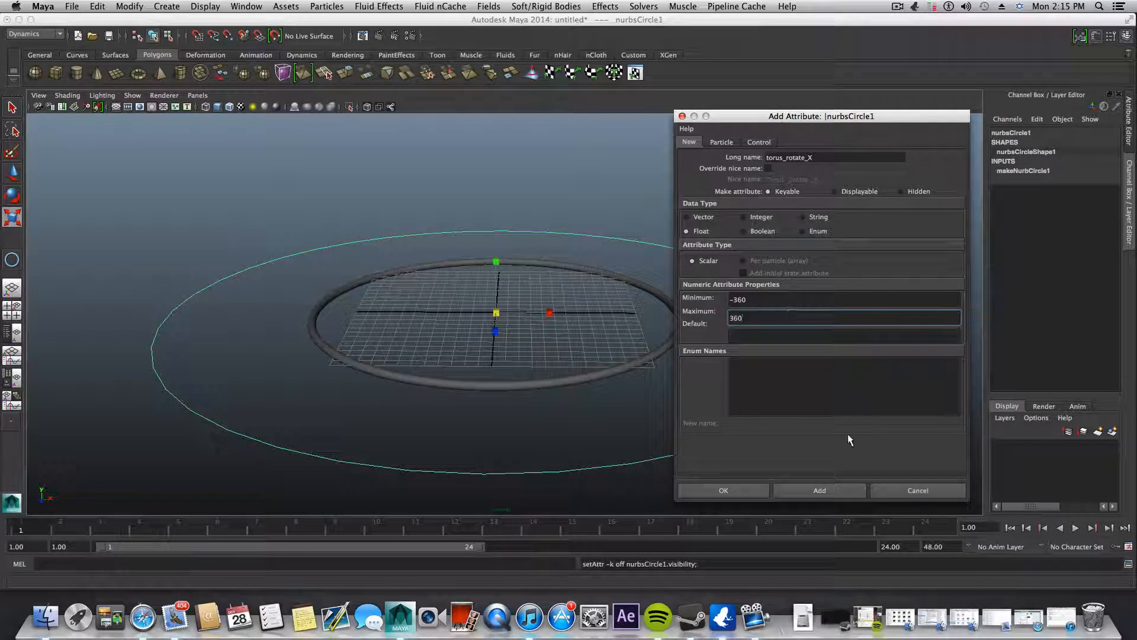
{"action": "left_click", "coordinate": [741, 489]}
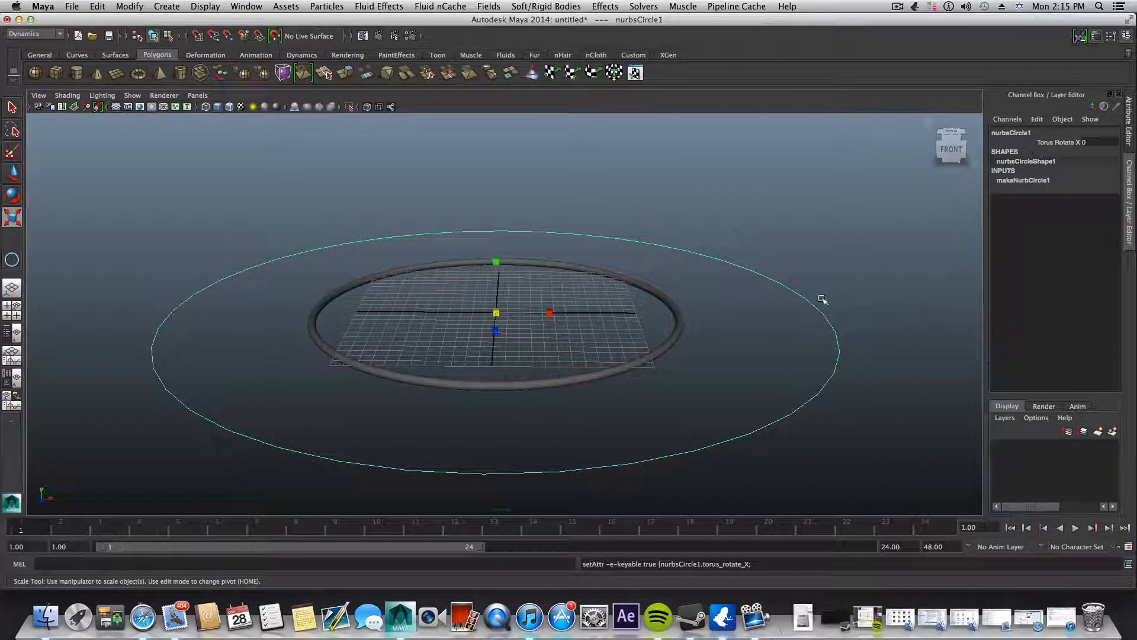
Open the Connection Editor with the NURBS circle as the output object and choose its torus_rotate_X attribute
{"action": "left_click", "coordinate": [811, 314]}
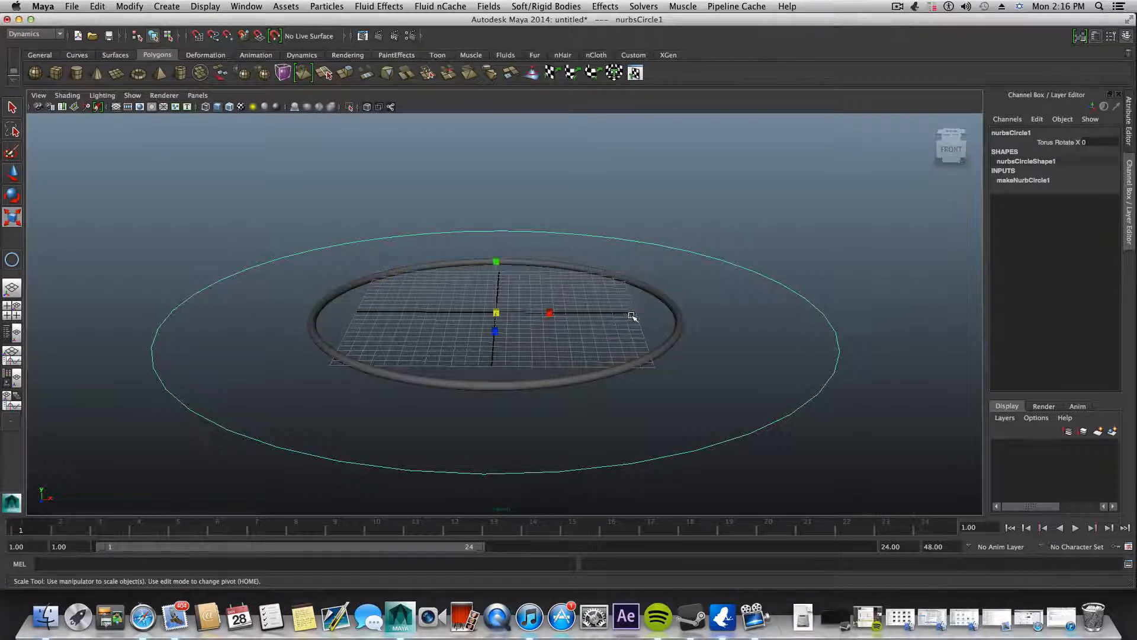
{"action": "left_click_drag", "start_coordinate": [632, 316], "coordinate": [694, 291]}
{"action": "left_click", "coordinate": [601, 315]}
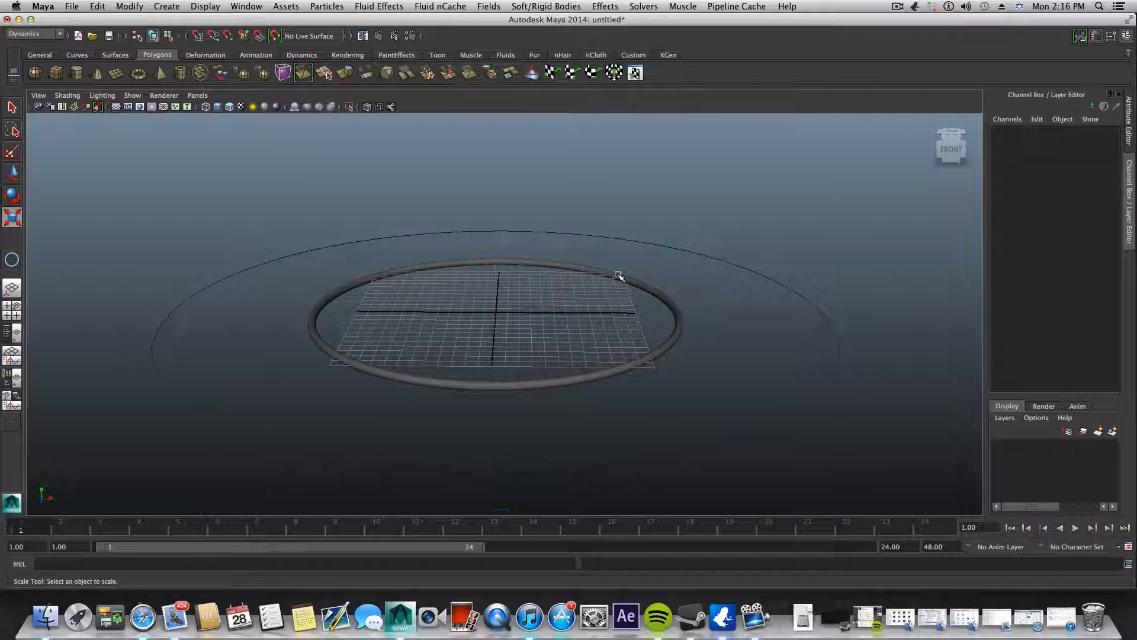
{"action": "left_click", "coordinate": [666, 262]}
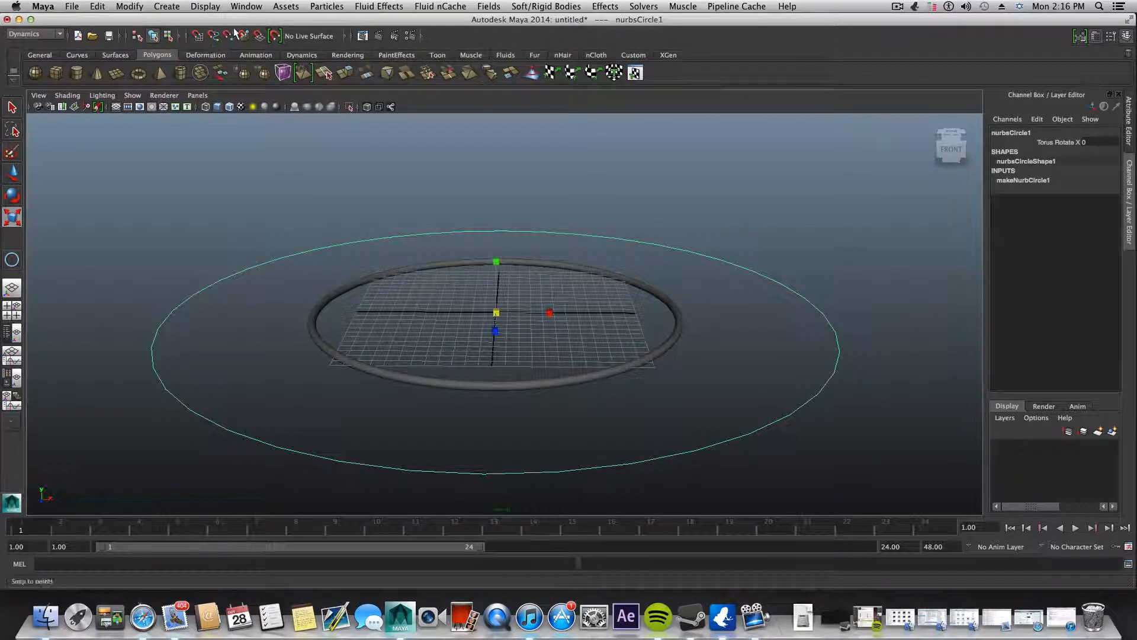
{"action": "left_click", "coordinate": [247, 7]}
{"action": "mouse_move", "coordinate": [268, 26]}
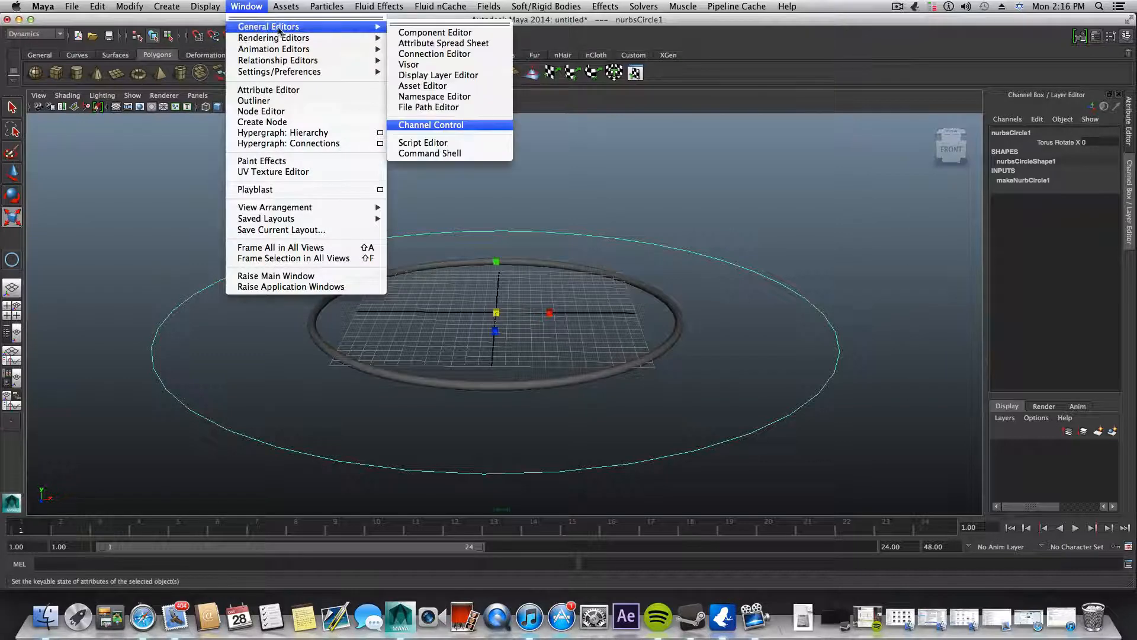
{"action": "left_click", "coordinate": [430, 54]}
{"action": "left_click_drag", "start_coordinate": [727, 83], "coordinate": [601, 61]}
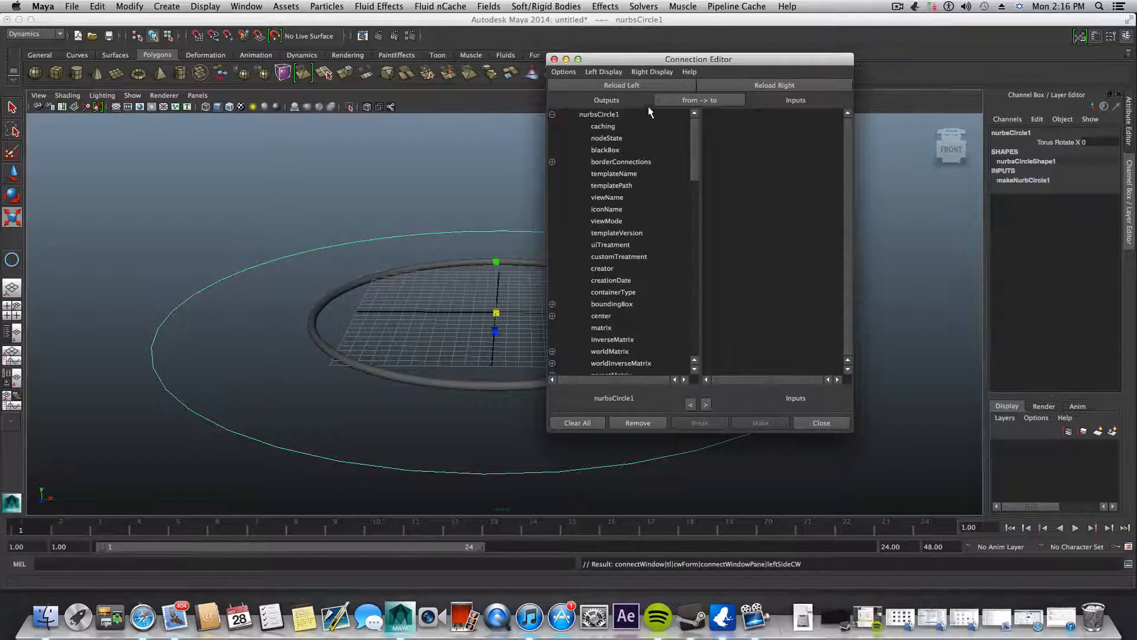
{"action": "left_click_drag", "start_coordinate": [659, 64], "coordinate": [874, 87]}
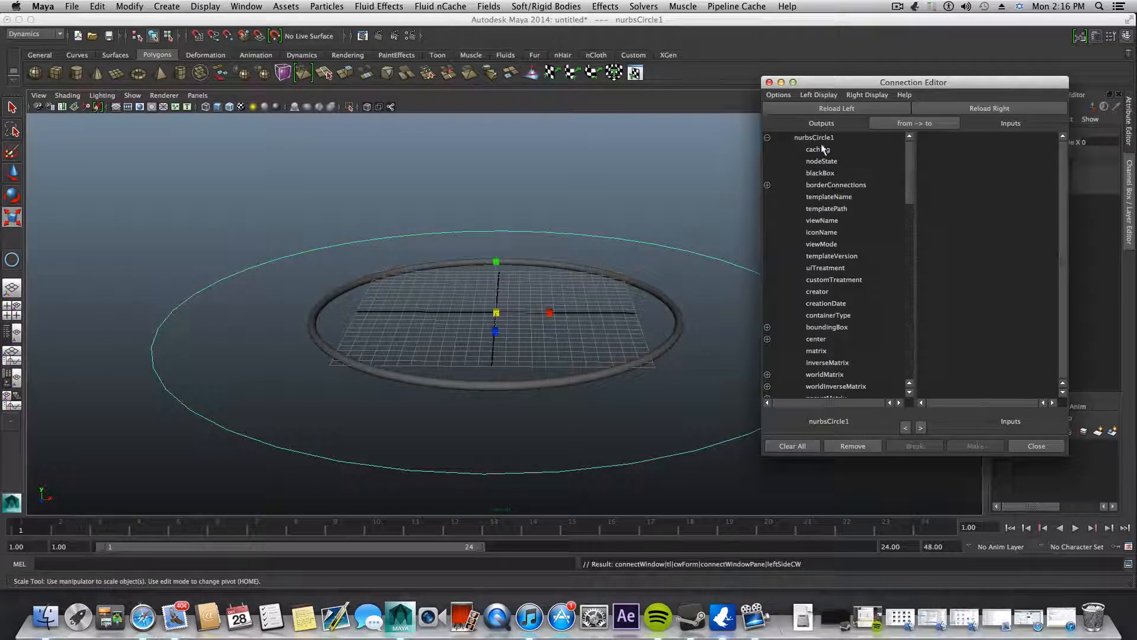
{"action": "left_click_drag", "start_coordinate": [911, 174], "coordinate": [910, 350]}
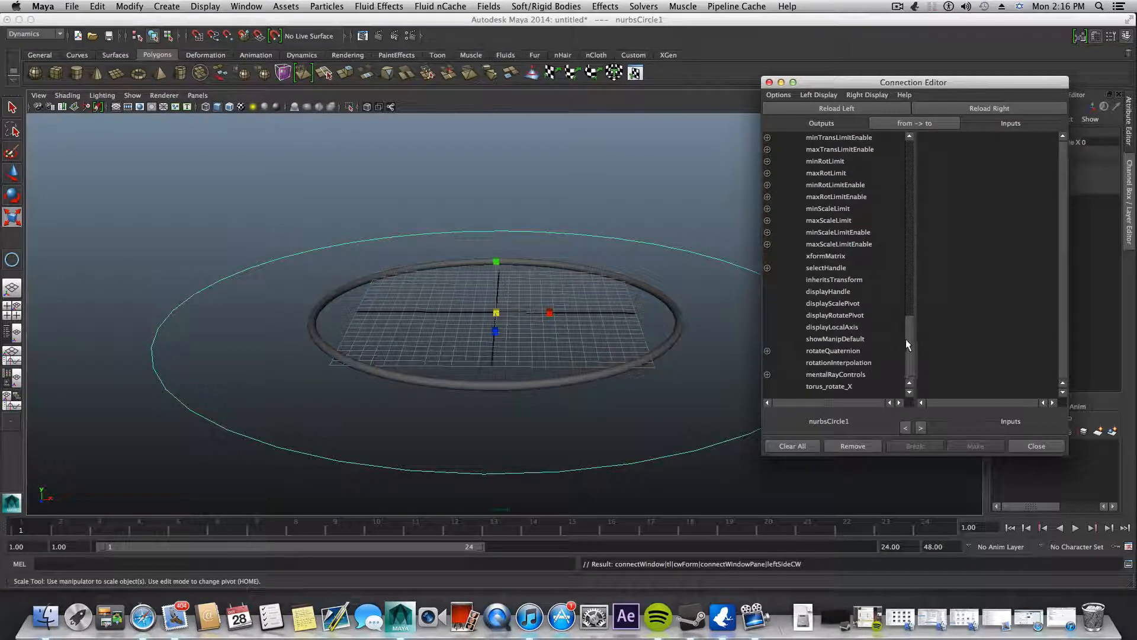
{"action": "left_click", "coordinate": [836, 387]}
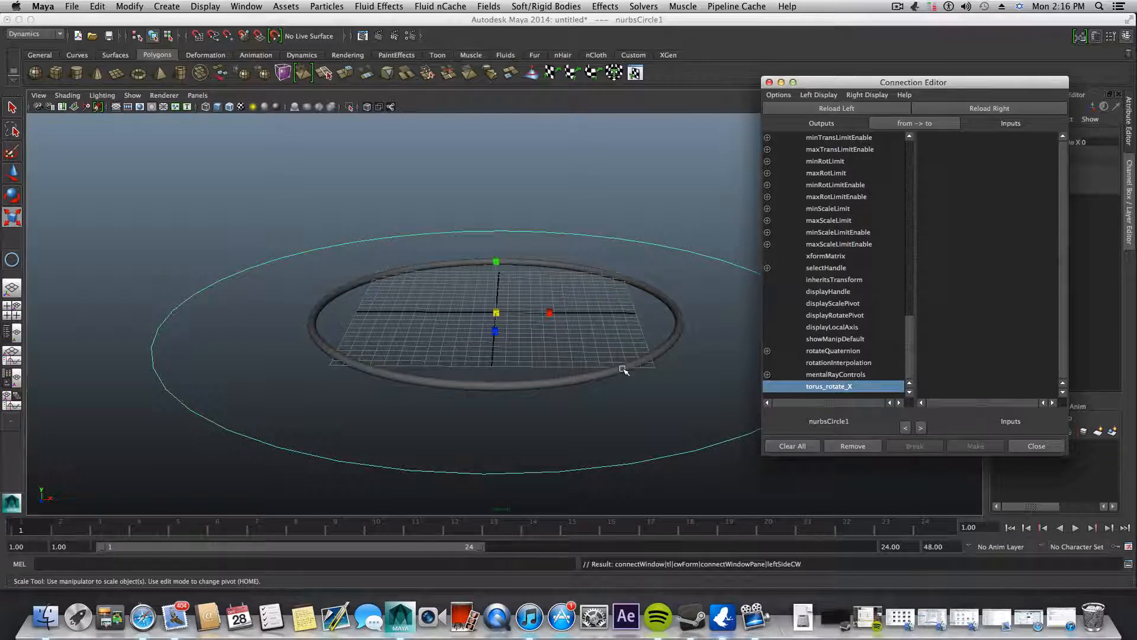
Display the Outliner beside the perspective view and load the torus as the input object in the Connection Editor
{"action": "left_click_drag", "start_coordinate": [652, 265], "coordinate": [616, 301]}
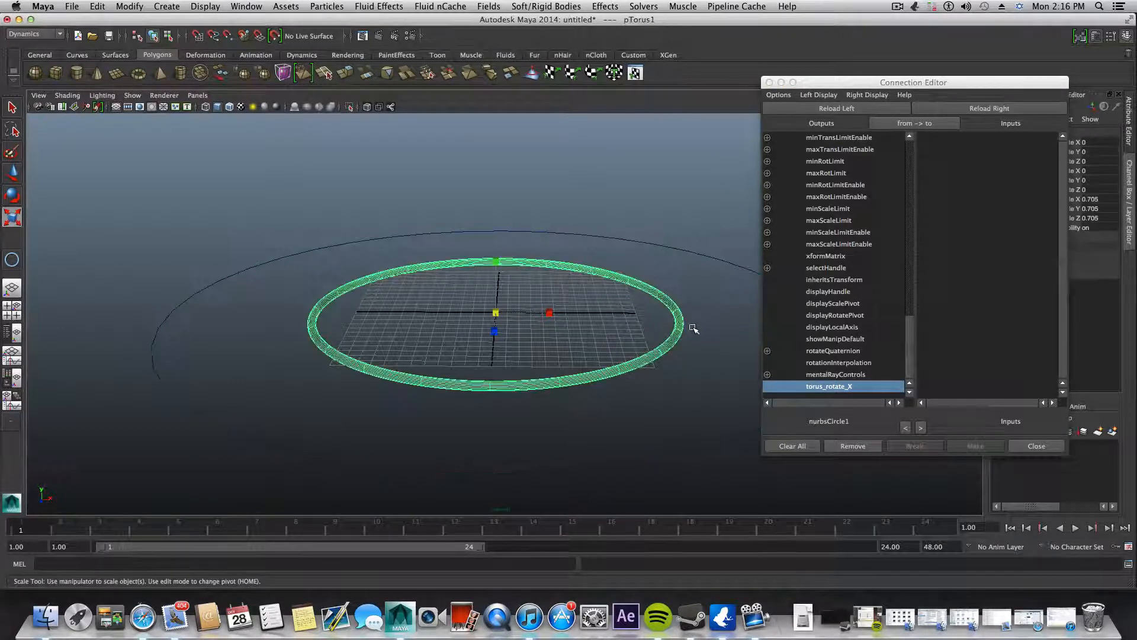
{"action": "left_click", "coordinate": [12, 332]}
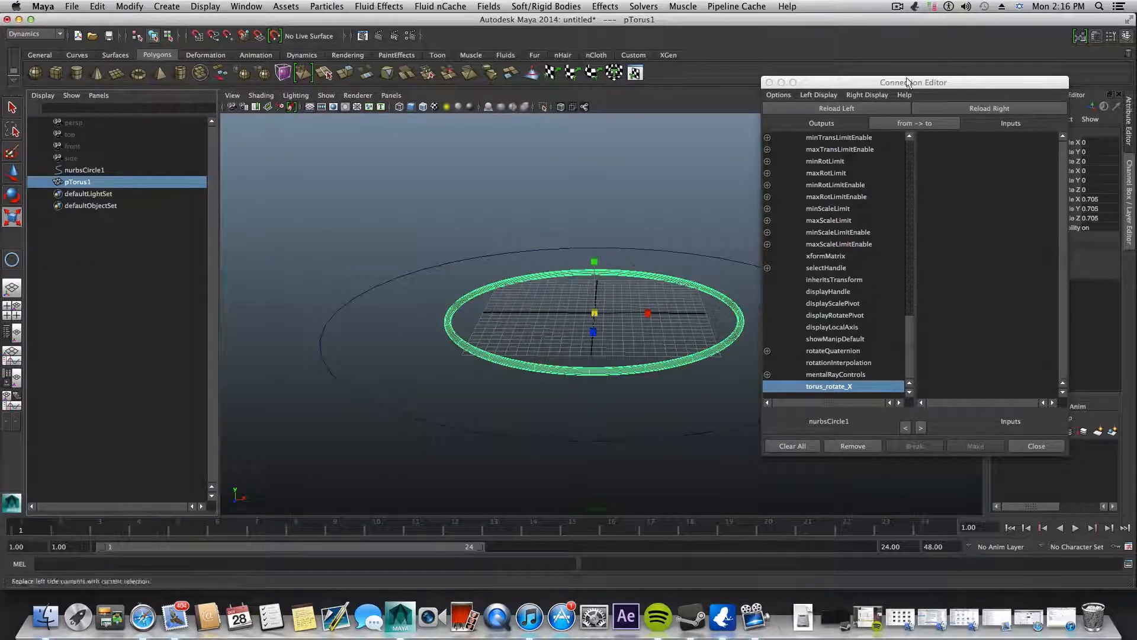
{"action": "left_click_drag", "start_coordinate": [857, 82], "coordinate": [876, 67]}
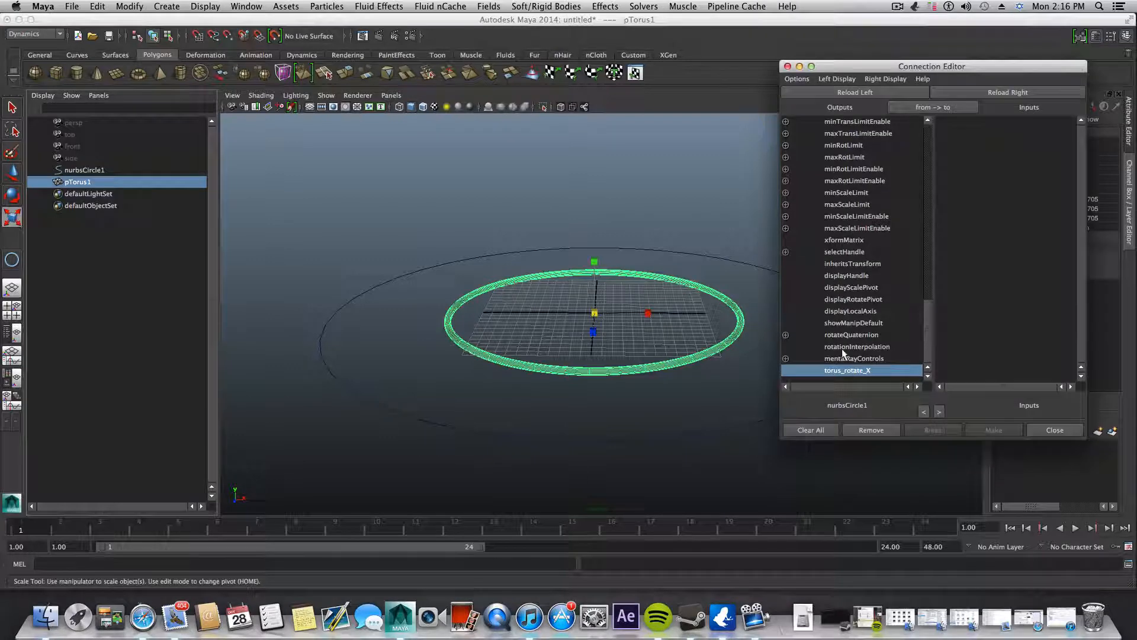
{"action": "left_click", "coordinate": [1008, 91]}
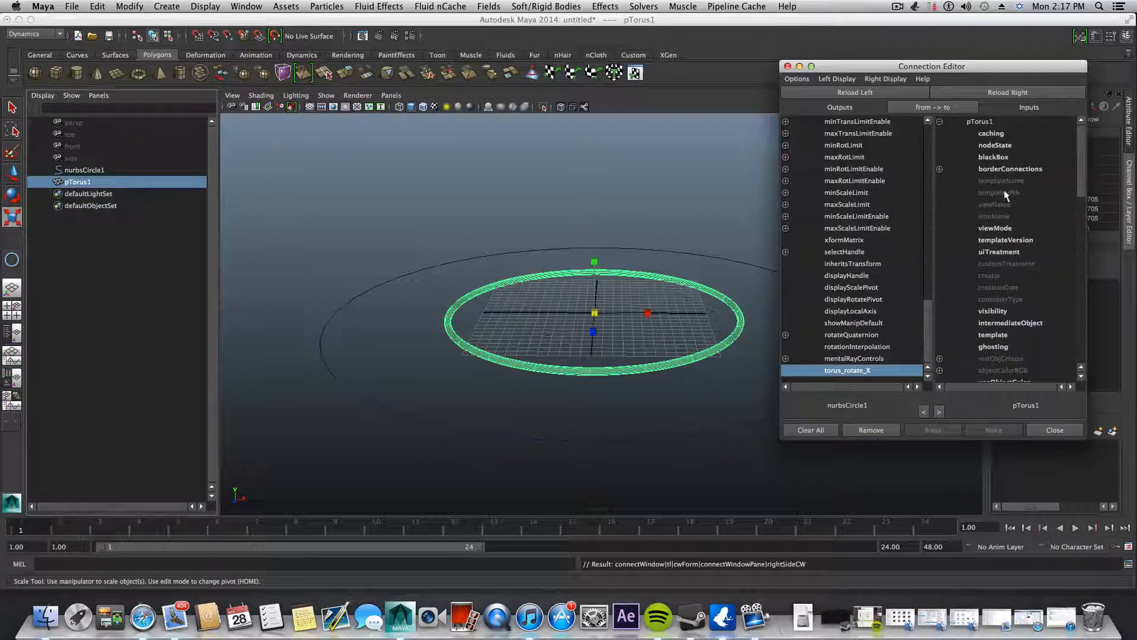
{"action": "left_click_drag", "start_coordinate": [974, 69], "coordinate": [881, 74]}
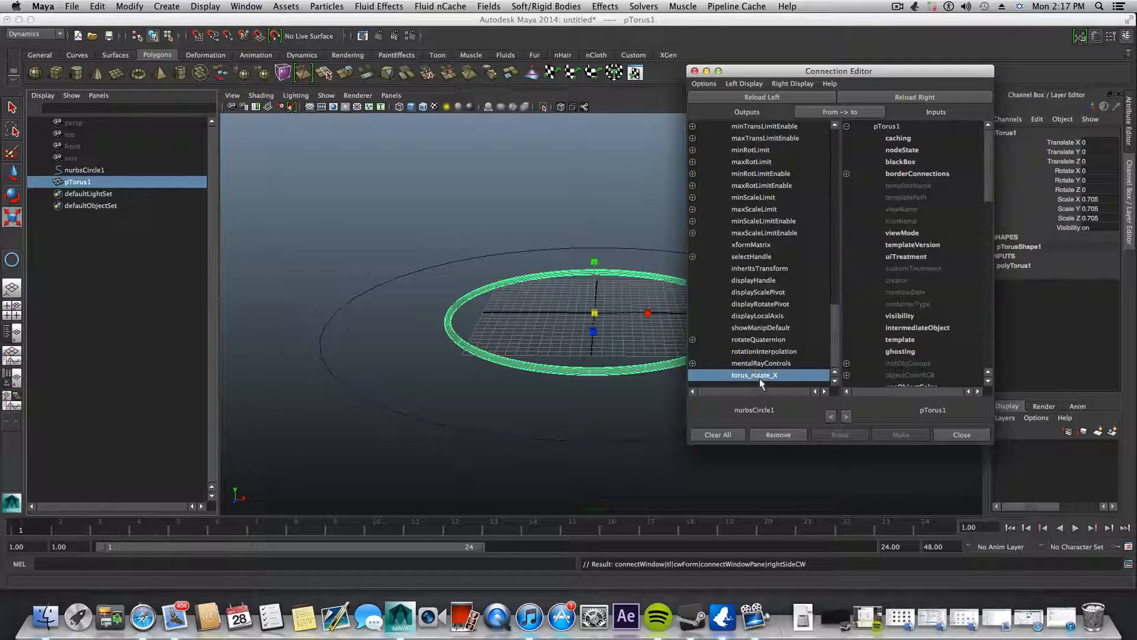
Connect the NURBS circle's torus_rotate_X attribute to the torus's rotateX input
{"action": "left_click_drag", "start_coordinate": [986, 169], "coordinate": [982, 264]}
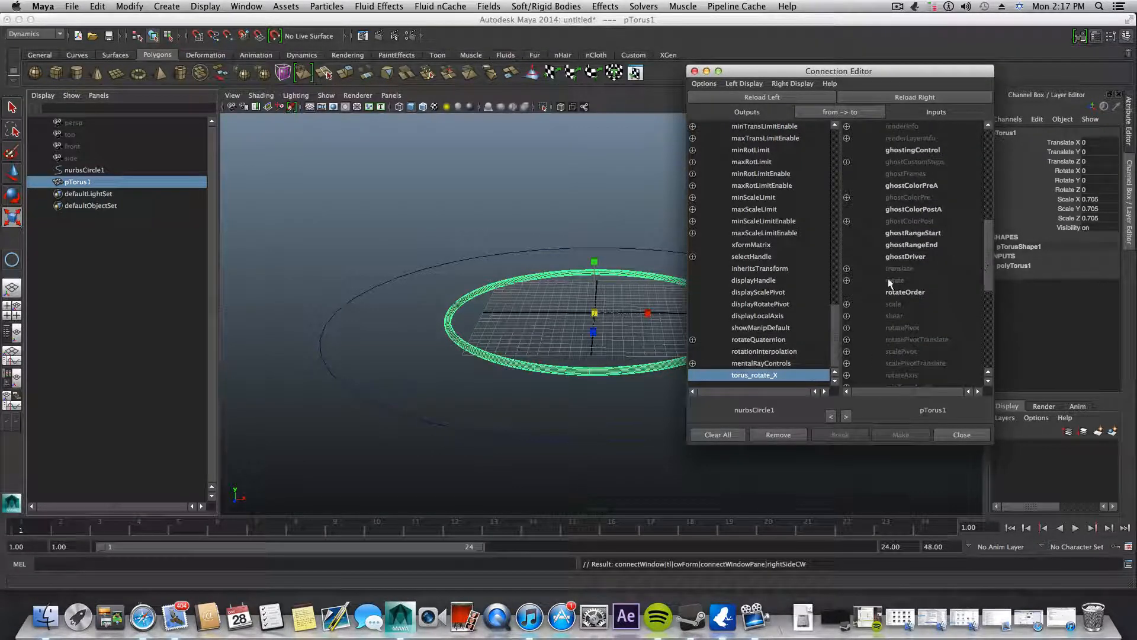
{"action": "left_click", "coordinate": [847, 280]}
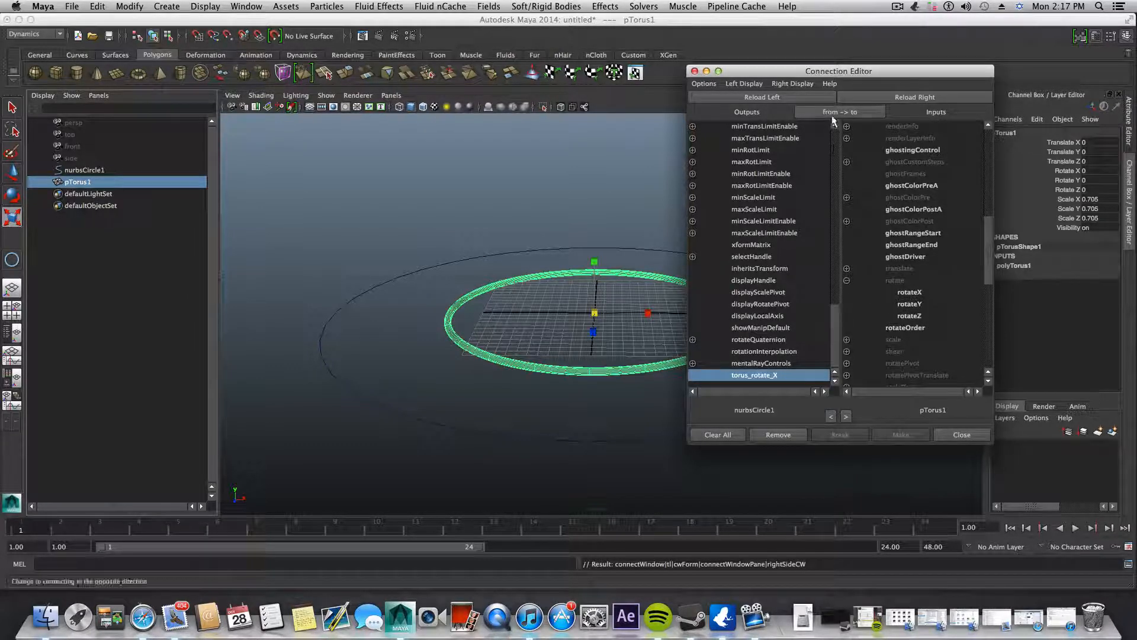
{"action": "left_click", "coordinate": [908, 292]}
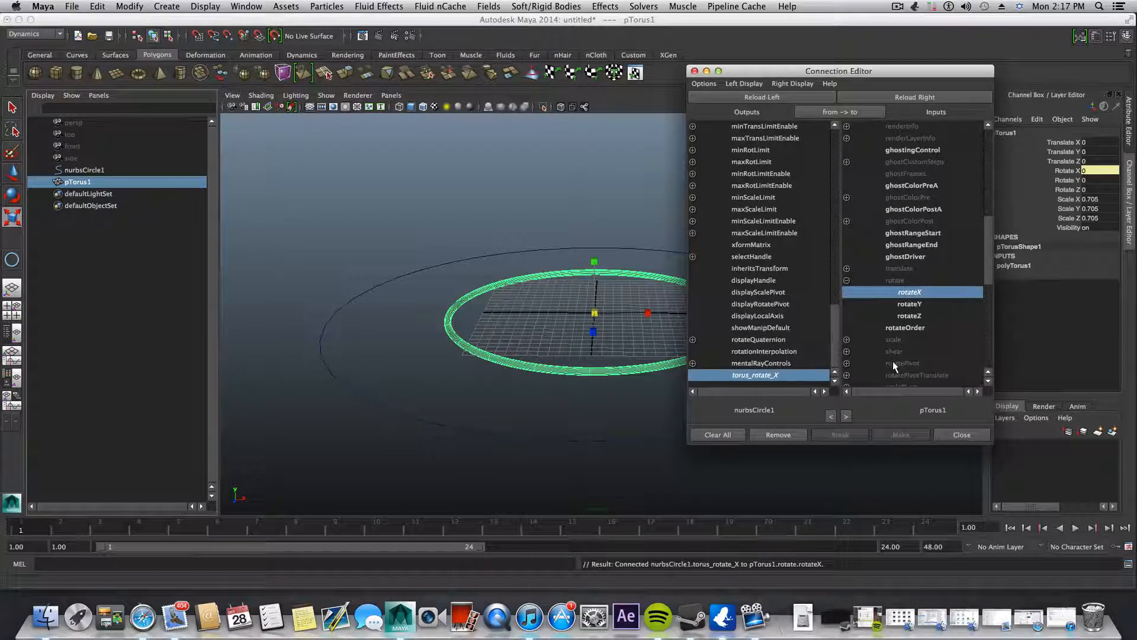
Connect torus_rotate_X to the torus's rotateY and rotateZ as well, and disconnect both again
{"action": "left_click", "coordinate": [910, 305]}
{"action": "left_click", "coordinate": [905, 316]}
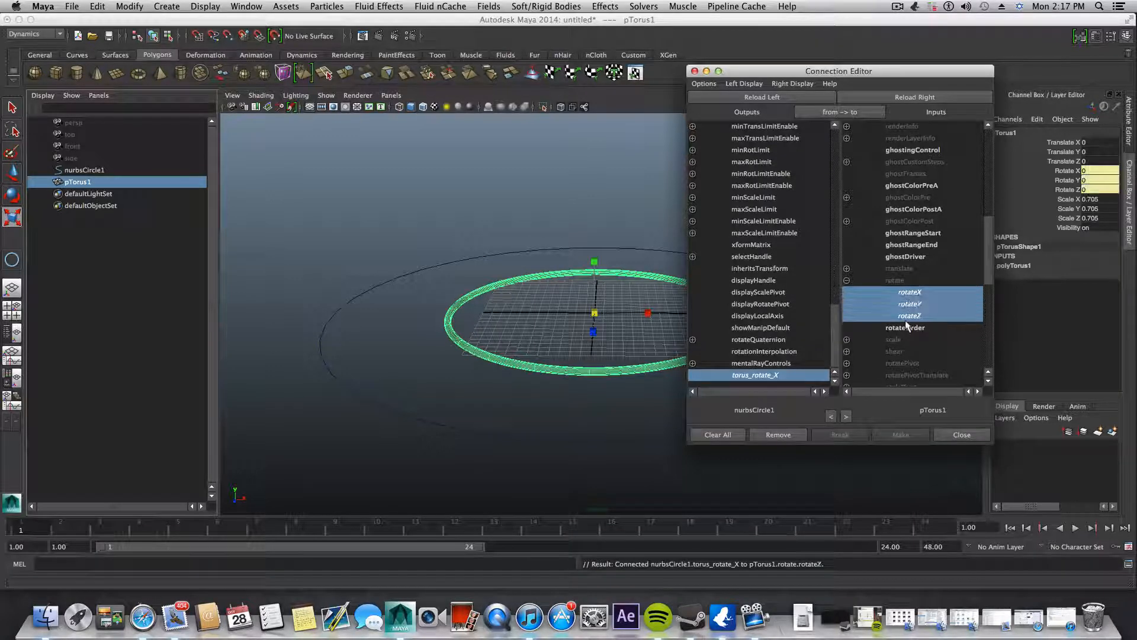
{"action": "left_click", "coordinate": [905, 315]}
{"action": "left_click", "coordinate": [909, 304]}
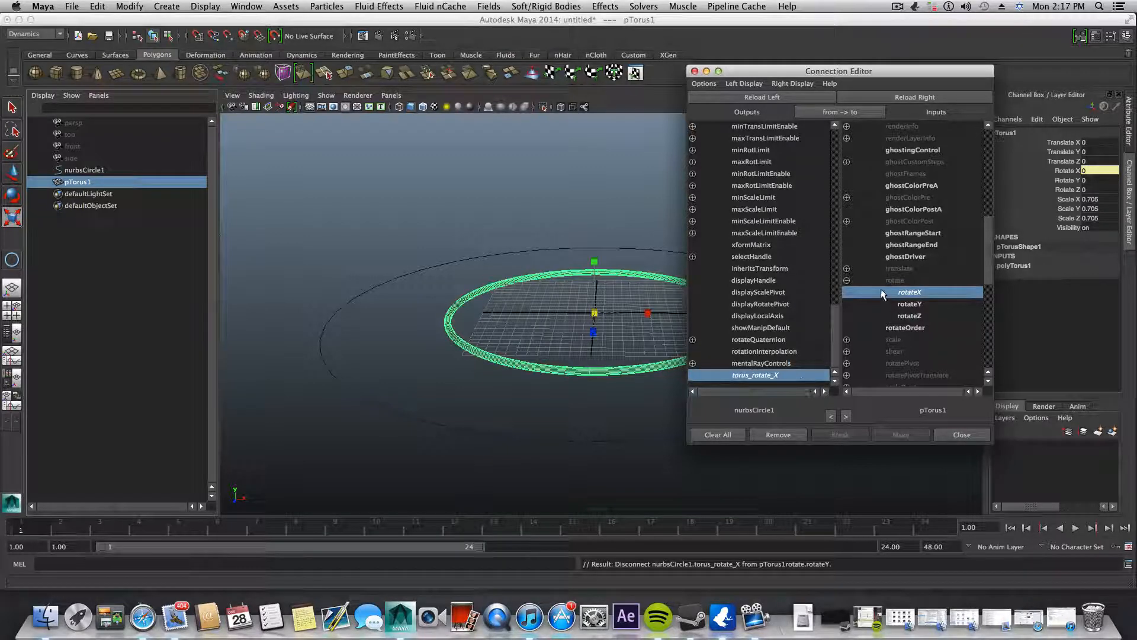
Close the Connection Editor and test the torus rotation by varying the circle's Torus Rotate X channel both ways, ending at about -2.5
{"action": "left_click", "coordinate": [961, 435]}
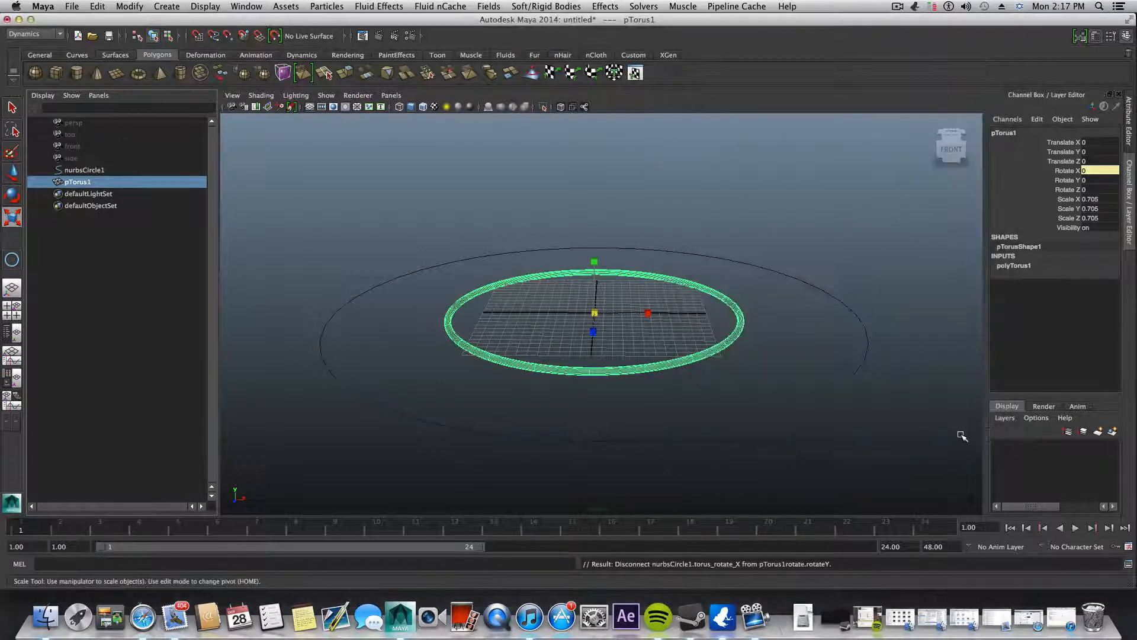
{"action": "left_click_drag", "start_coordinate": [830, 340], "coordinate": [886, 490]}
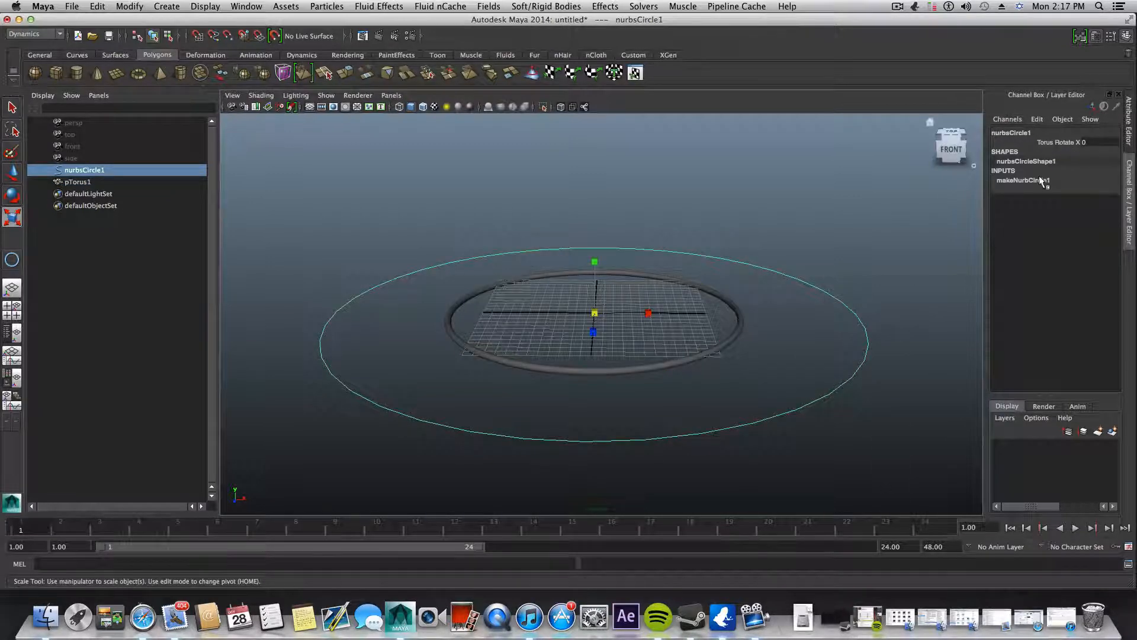
{"action": "left_click", "coordinate": [1060, 141]}
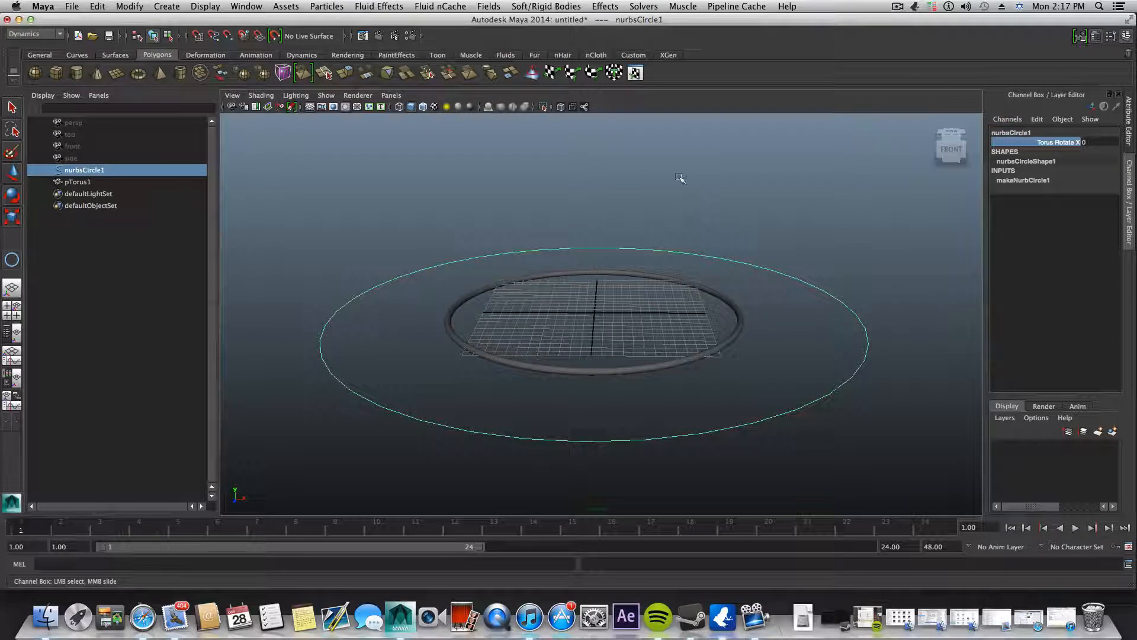
{"action": "middle_click_drag", "start_coordinate": [679, 177], "coordinate": [889, 223]}
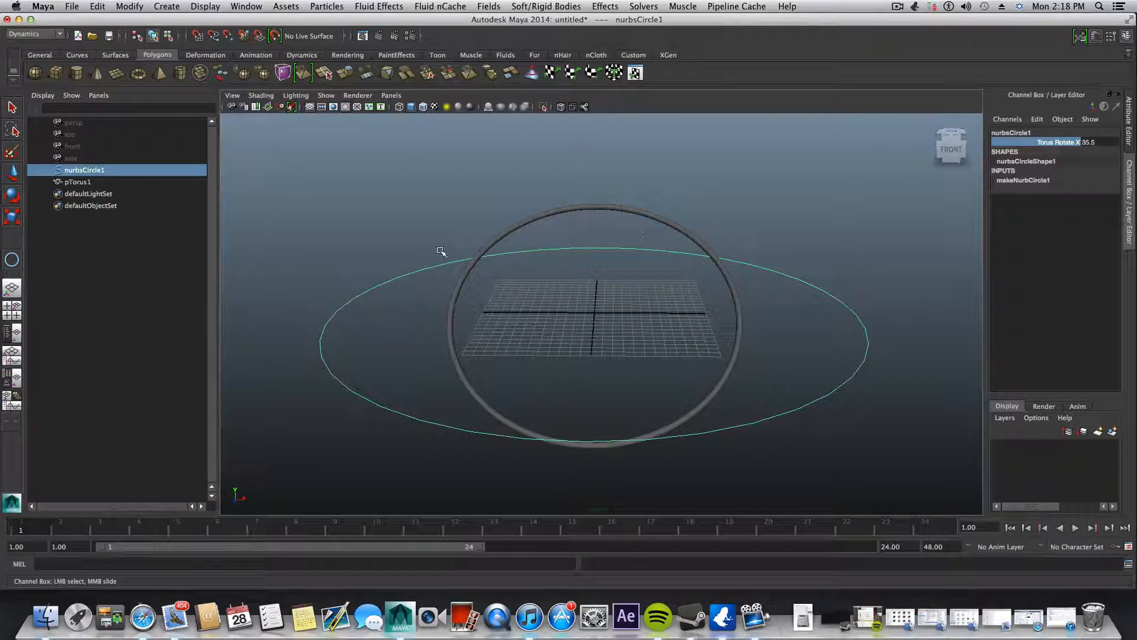
{"action": "middle_click_drag", "start_coordinate": [414, 215], "coordinate": [266, 323]}
{"action": "middle_click_drag", "start_coordinate": [443, 291], "coordinate": [385, 299]}
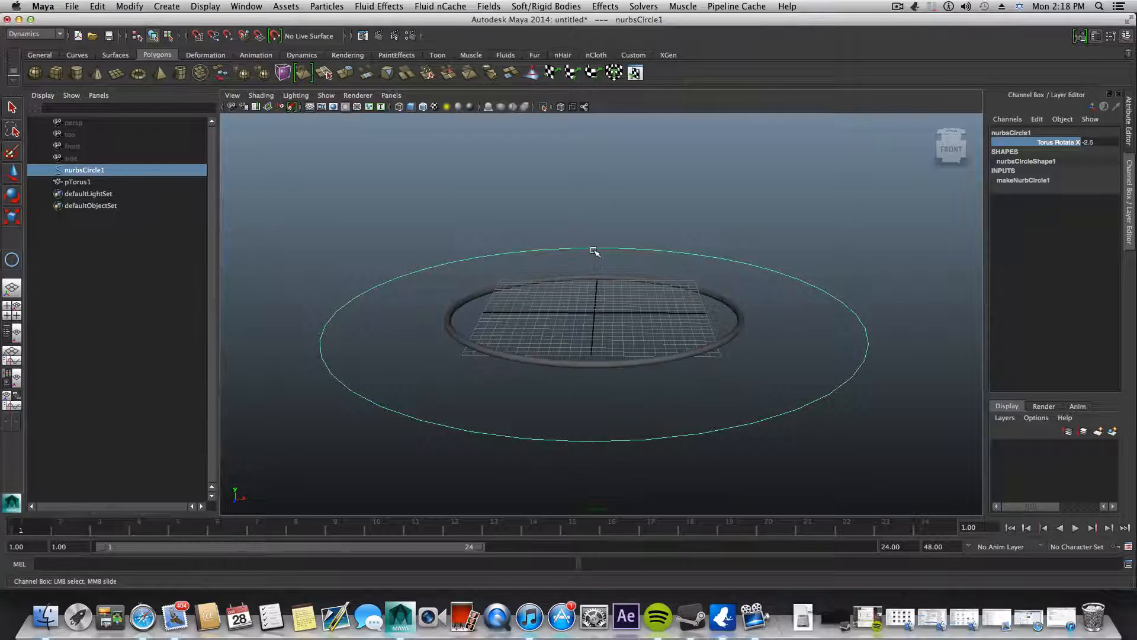
Create a polygon cube at the centre of the grid
{"action": "left_click", "coordinate": [55, 70]}
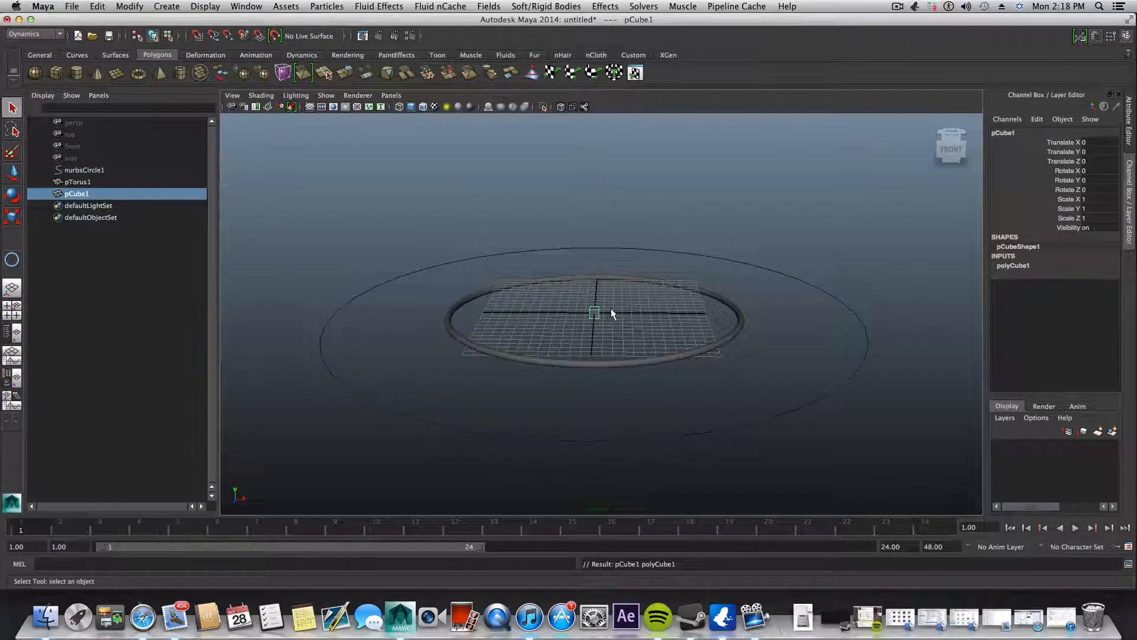
{"action": "scroll", "coordinate": [610, 310], "scroll_direction": "up", "scroll_amount": 2}
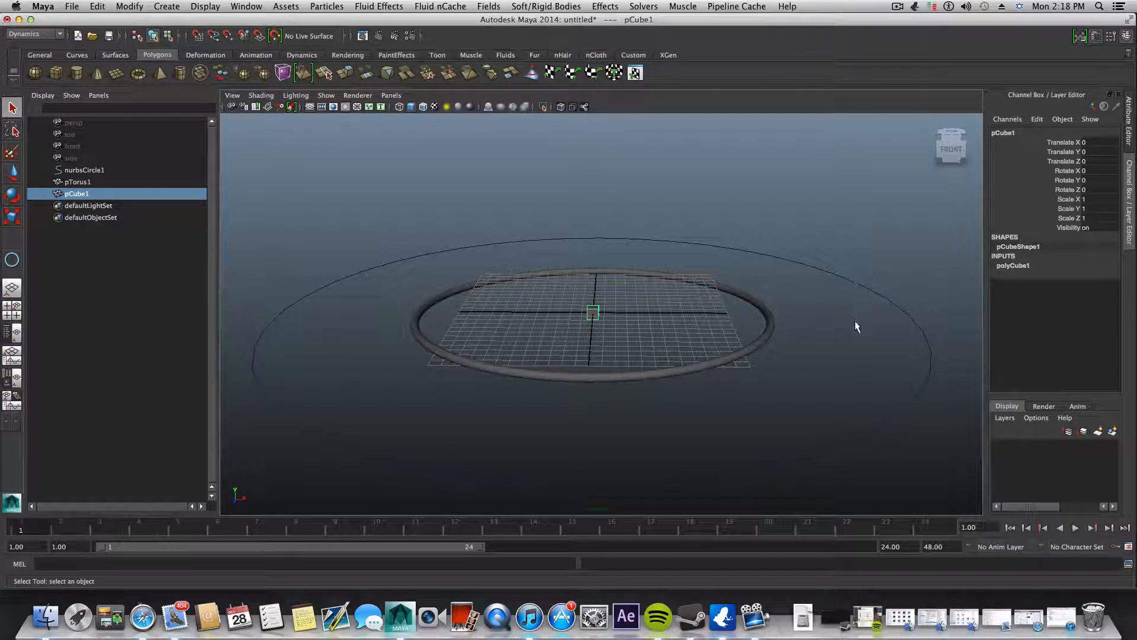
Add a keyable float attribute named cube_sclae to the NURBS circle, with minimum 0 and maximum 10
{"action": "left_click", "coordinate": [840, 344]}
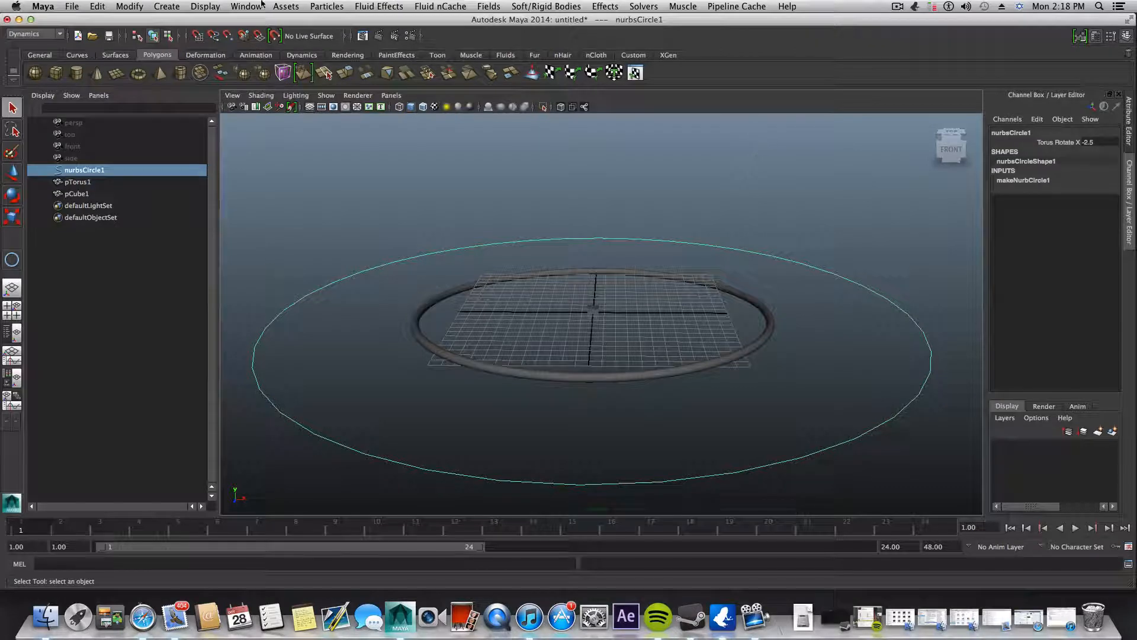
{"action": "left_click", "coordinate": [129, 6]}
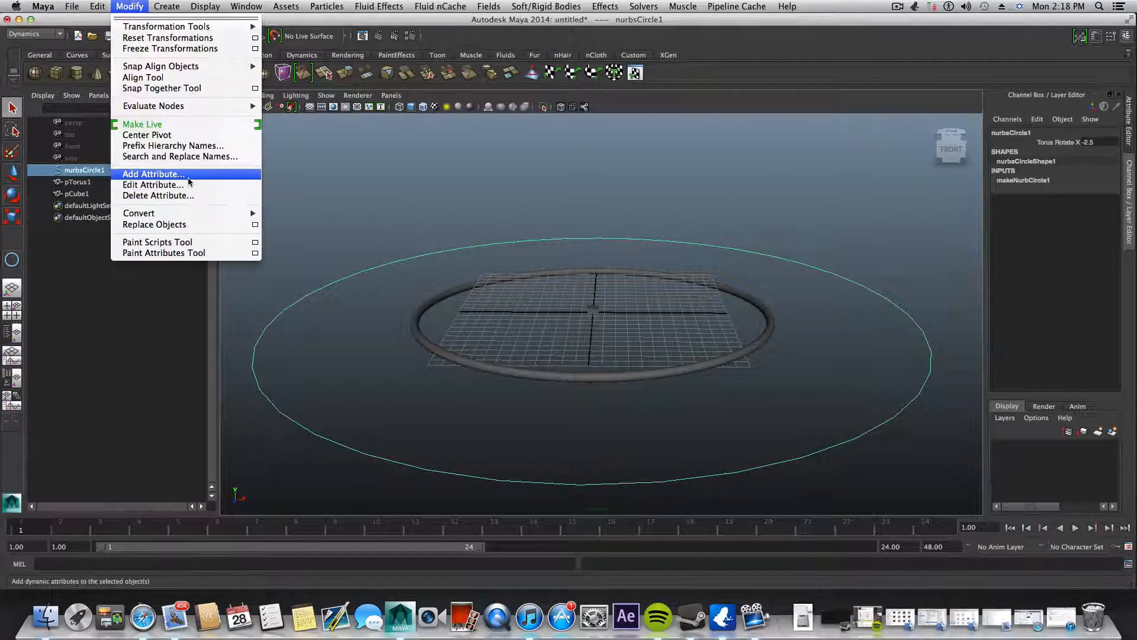
{"action": "left_click", "coordinate": [155, 174]}
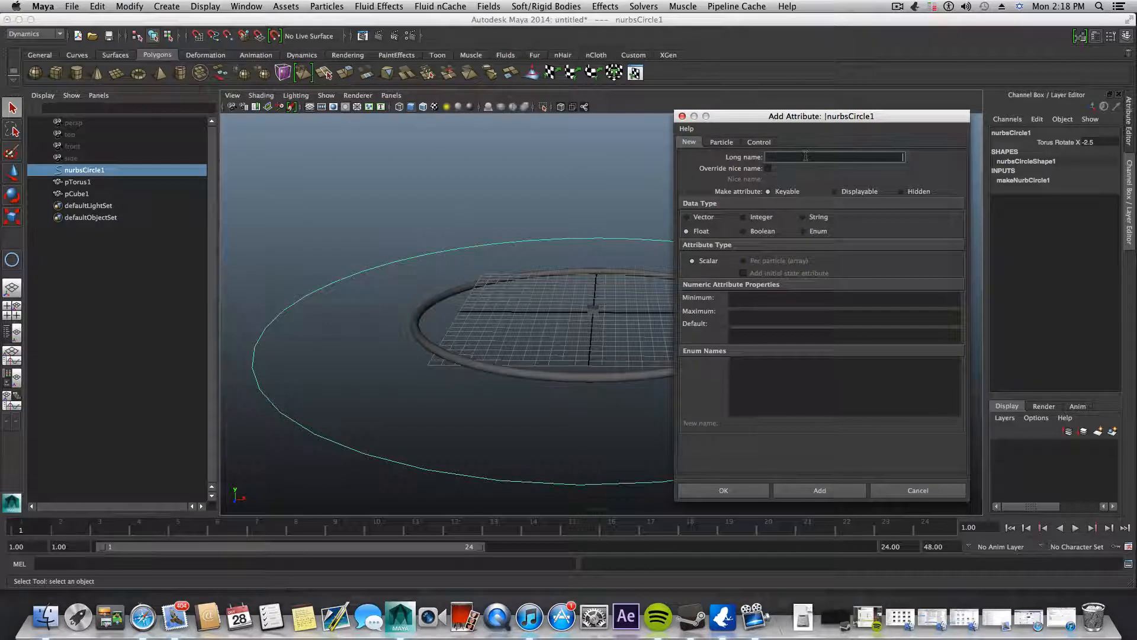
{"action": "type", "text": "cube_"}
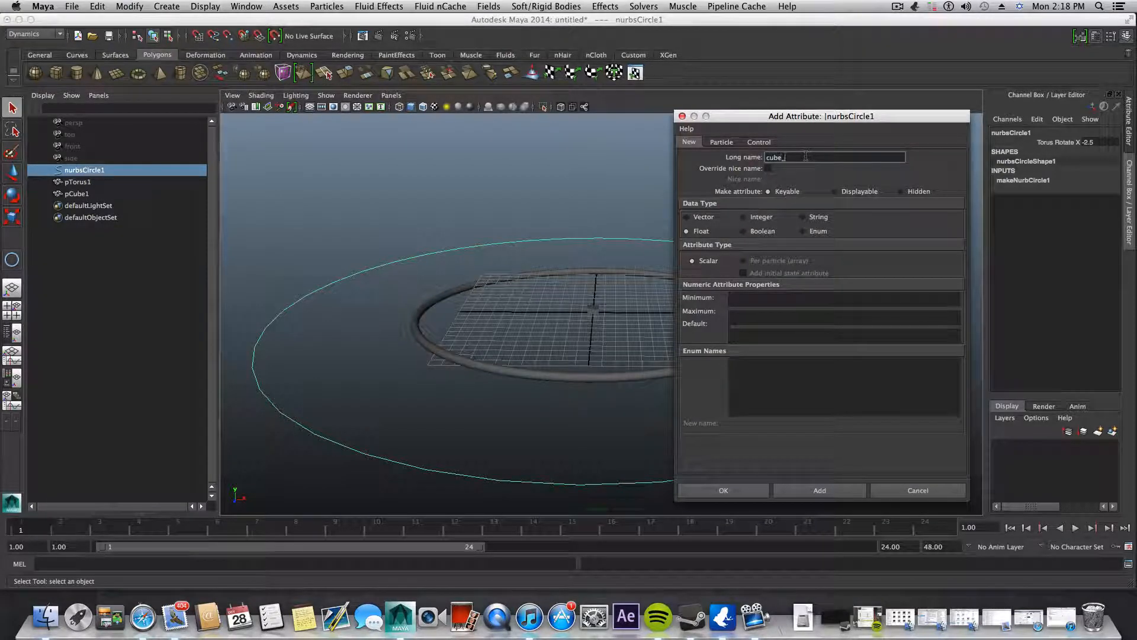
{"action": "type", "text": "sclae"}
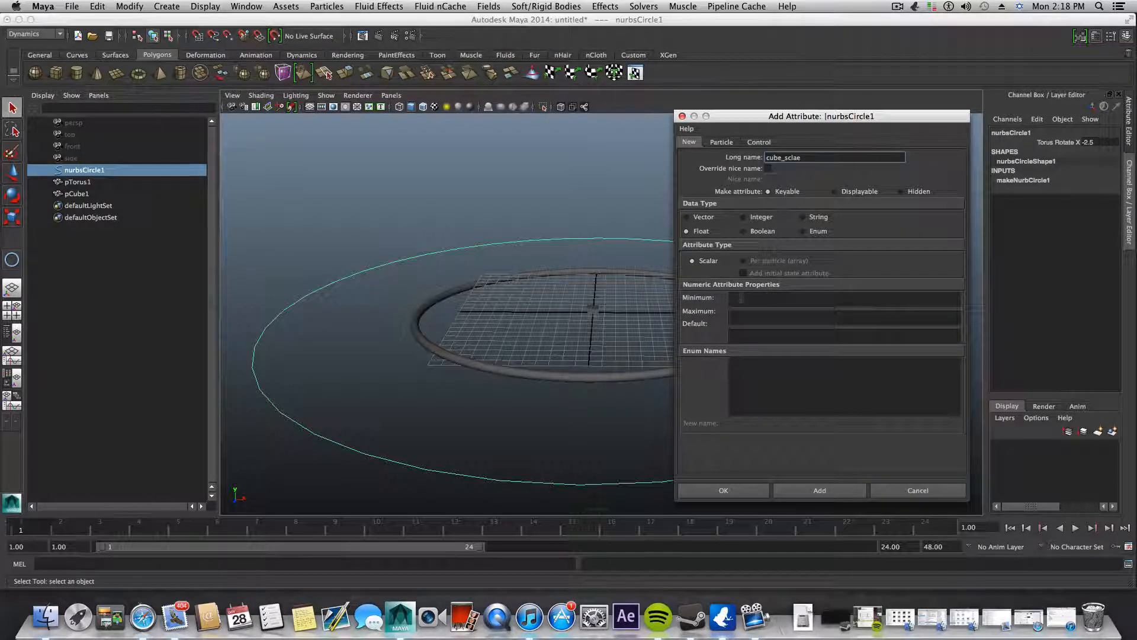
{"action": "left_click", "coordinate": [790, 301]}
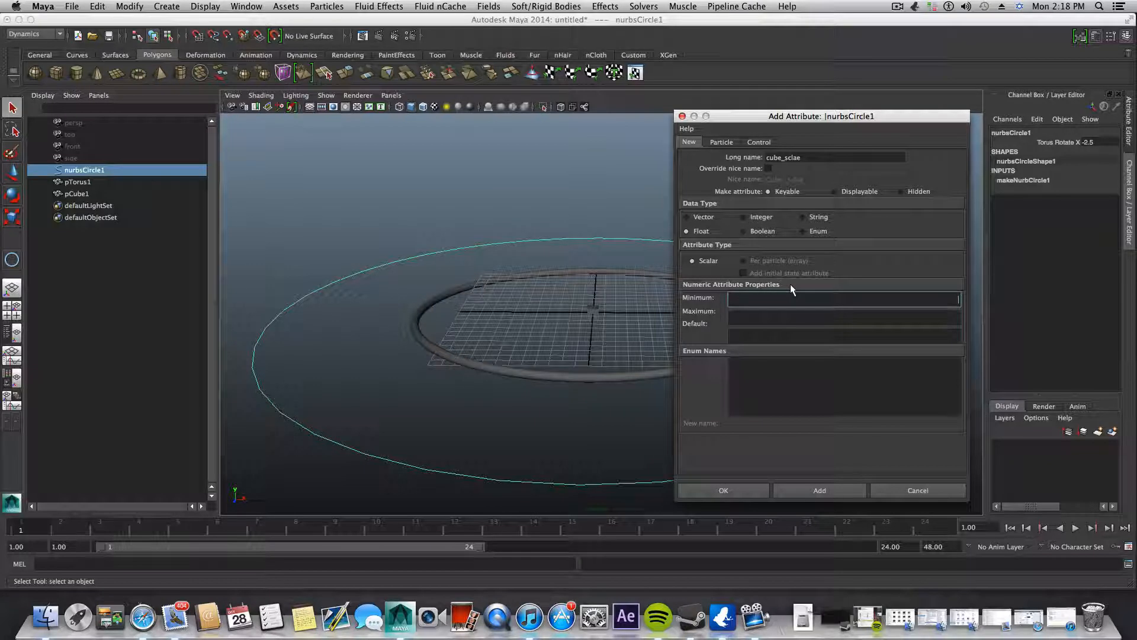
{"action": "type", "text": "0"}
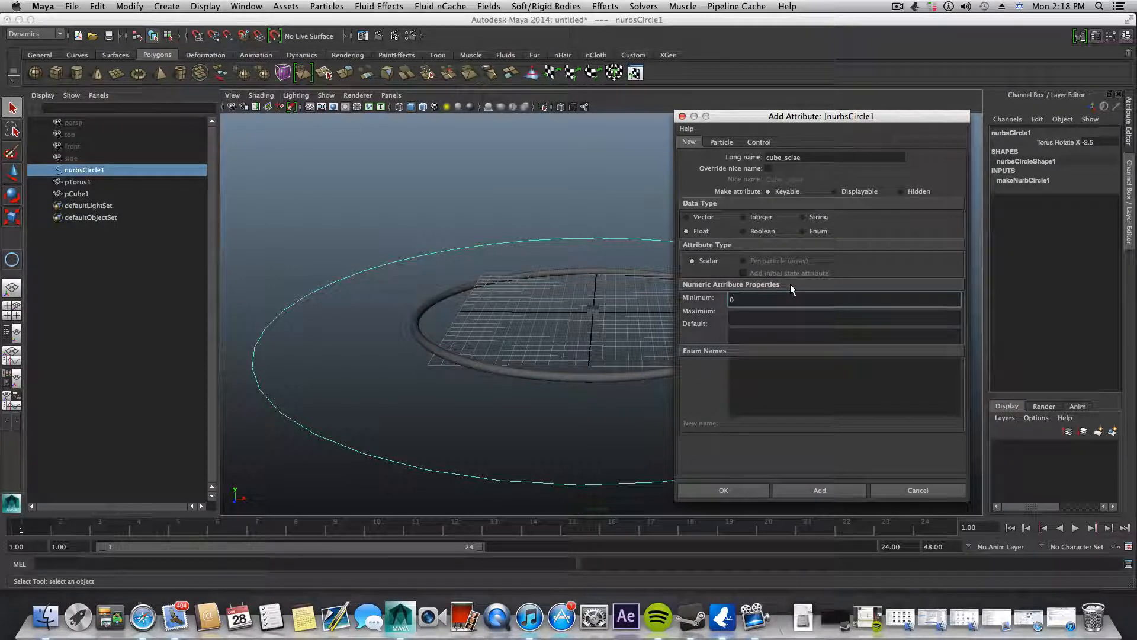
{"action": "left_click", "coordinate": [778, 313]}
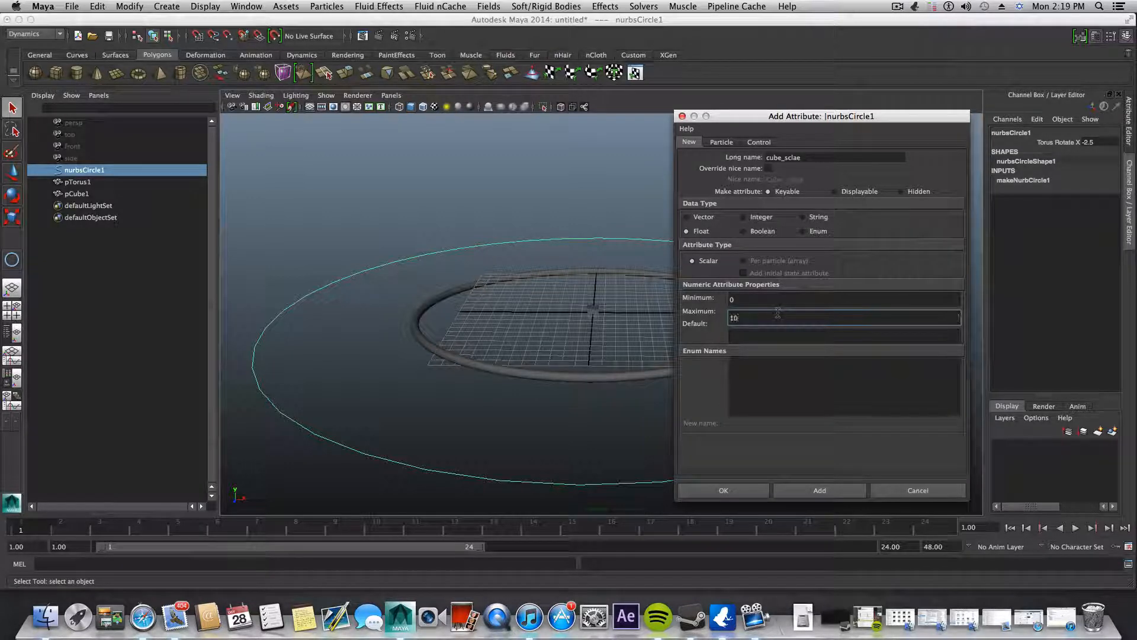
{"action": "left_click", "coordinate": [724, 491]}
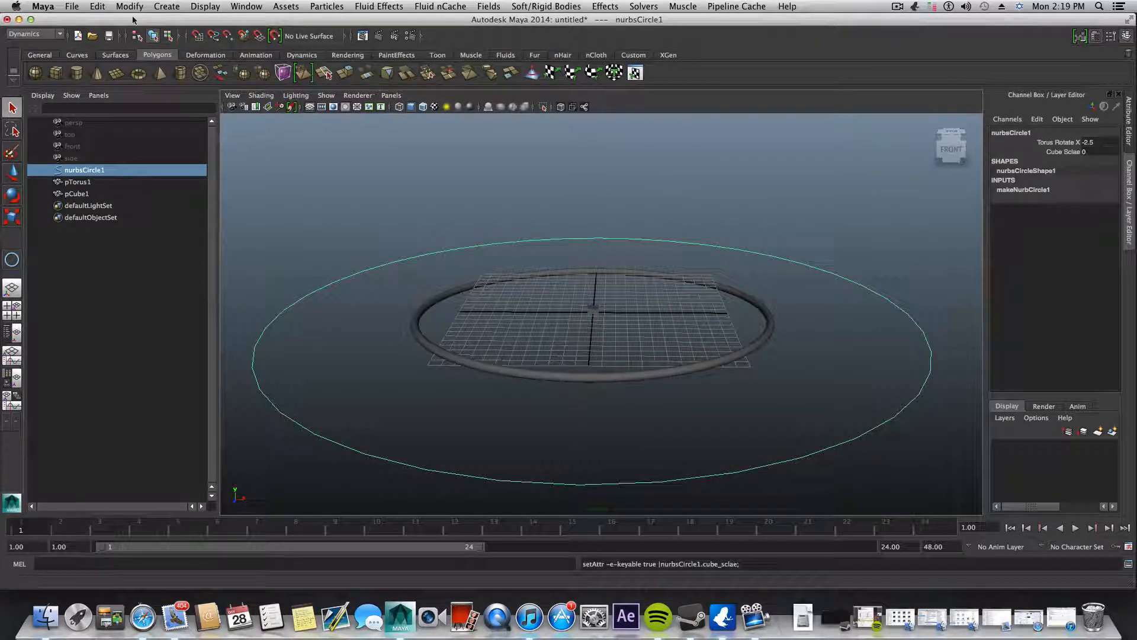
Open the Connection Editor with the NURBS circle as the output object and choose its cube_sclae attribute
{"action": "left_click", "coordinate": [246, 7]}
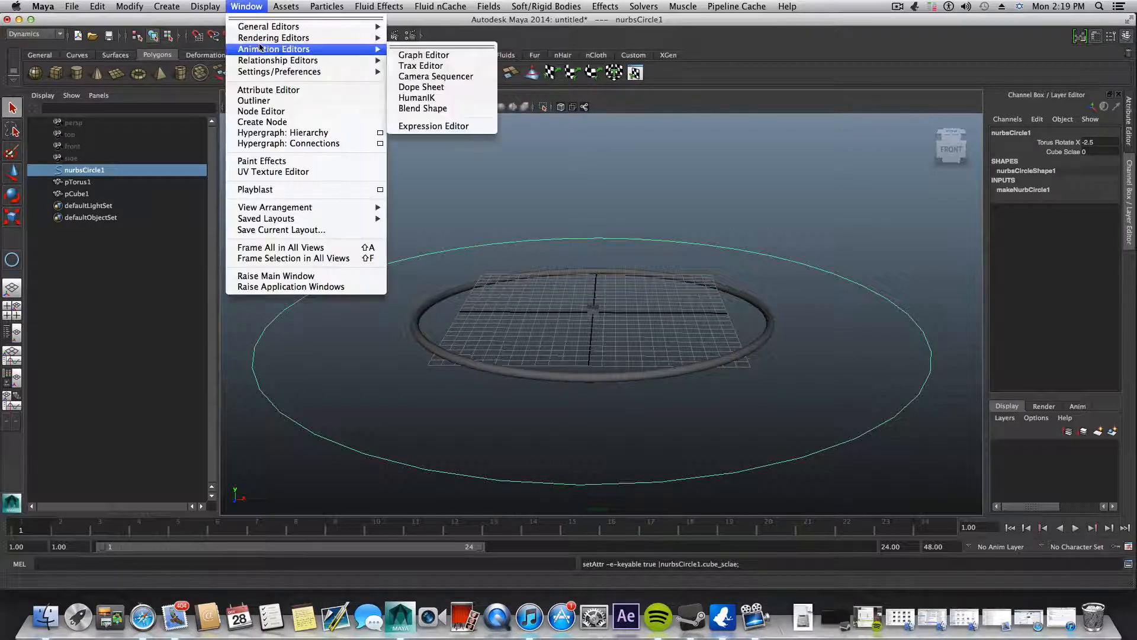
{"action": "mouse_move", "coordinate": [337, 34]}
{"action": "left_click", "coordinate": [407, 55]}
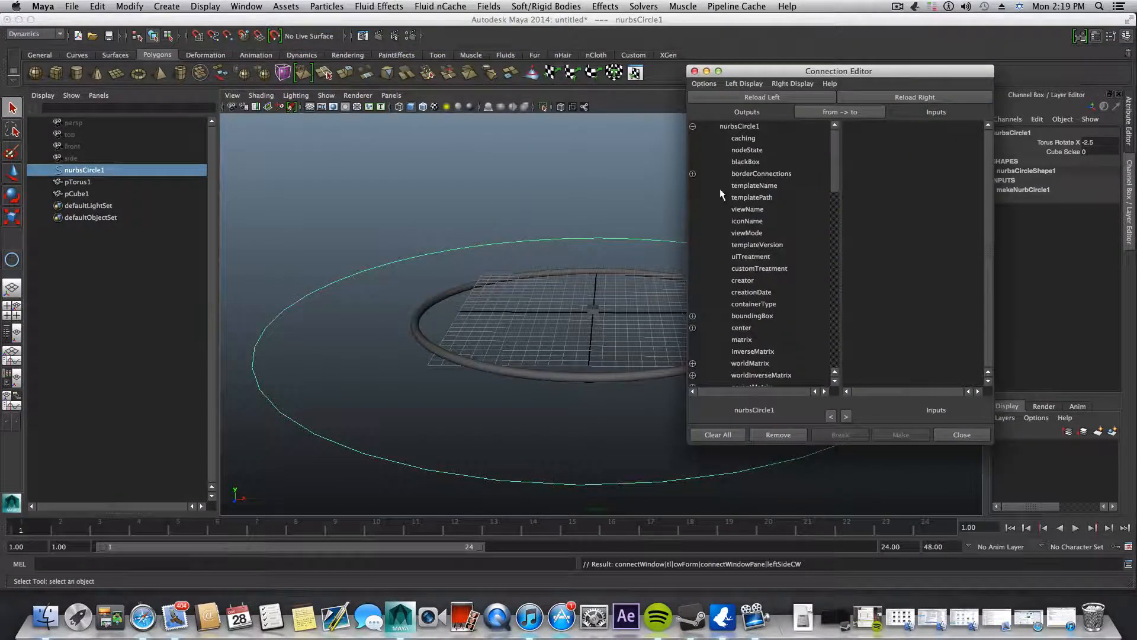
{"action": "left_click_drag", "start_coordinate": [741, 71], "coordinate": [812, 76]}
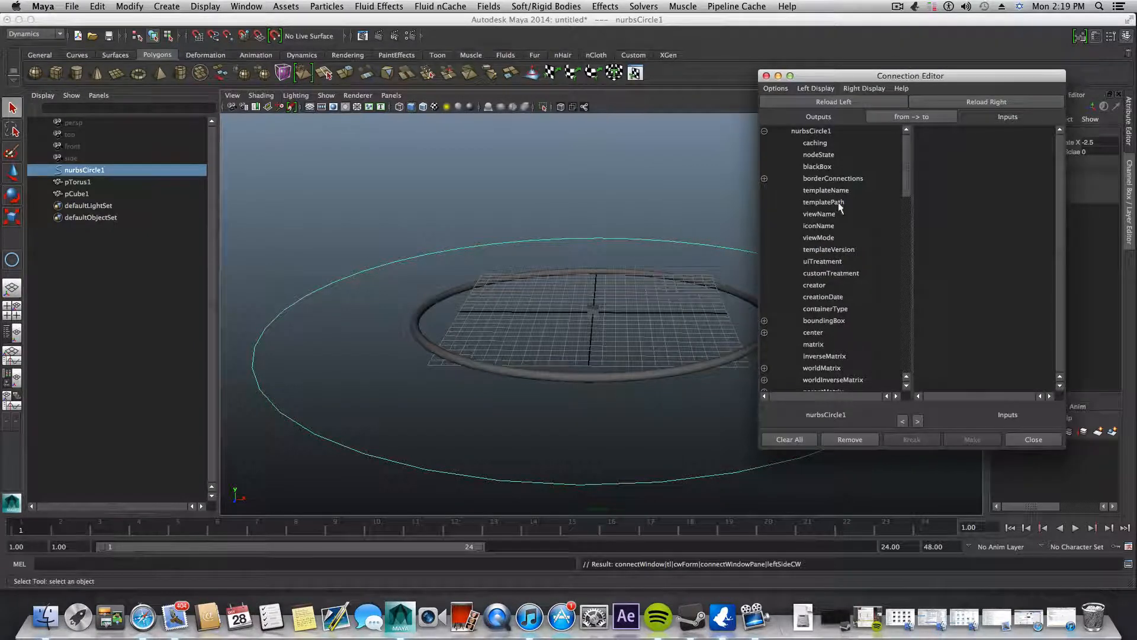
{"action": "scroll", "coordinate": [886, 182], "scroll_direction": "down", "scroll_amount": 15}
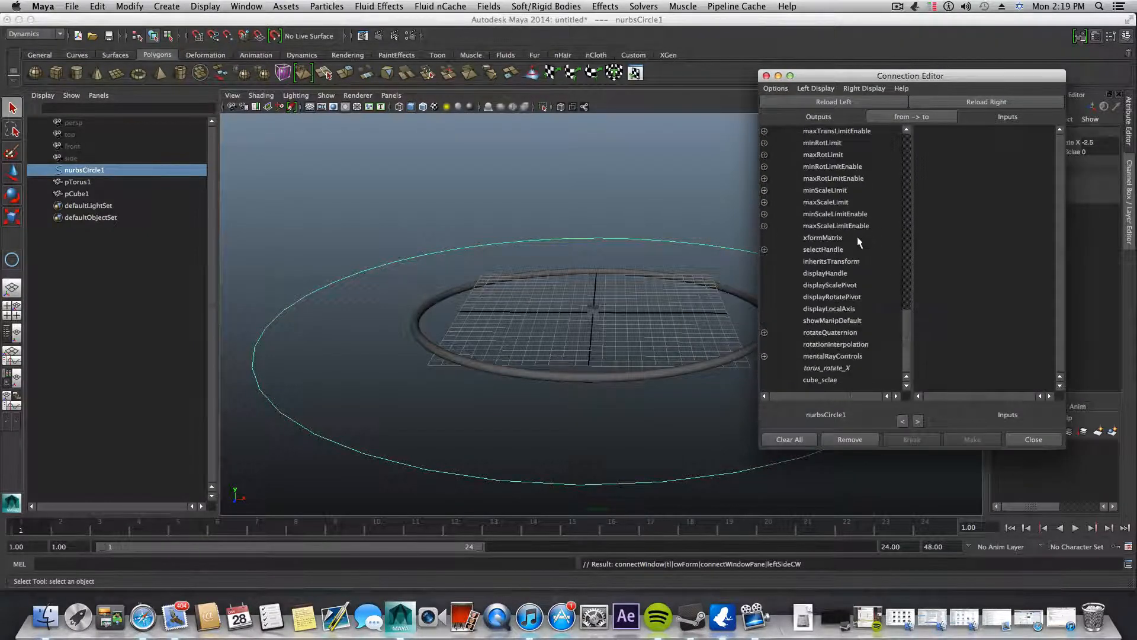
{"action": "left_click", "coordinate": [818, 379]}
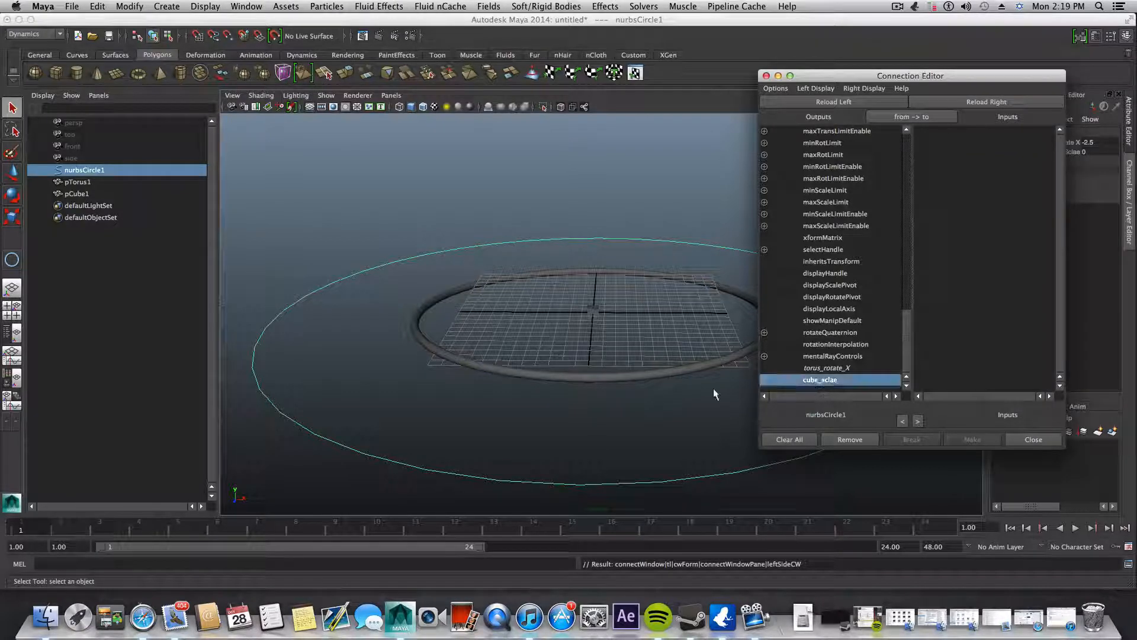
Load the cube as the input object, connect cube_sclae to its scaleX, scaleY and scaleZ, and close the Connection Editor
{"action": "left_click", "coordinate": [596, 315]}
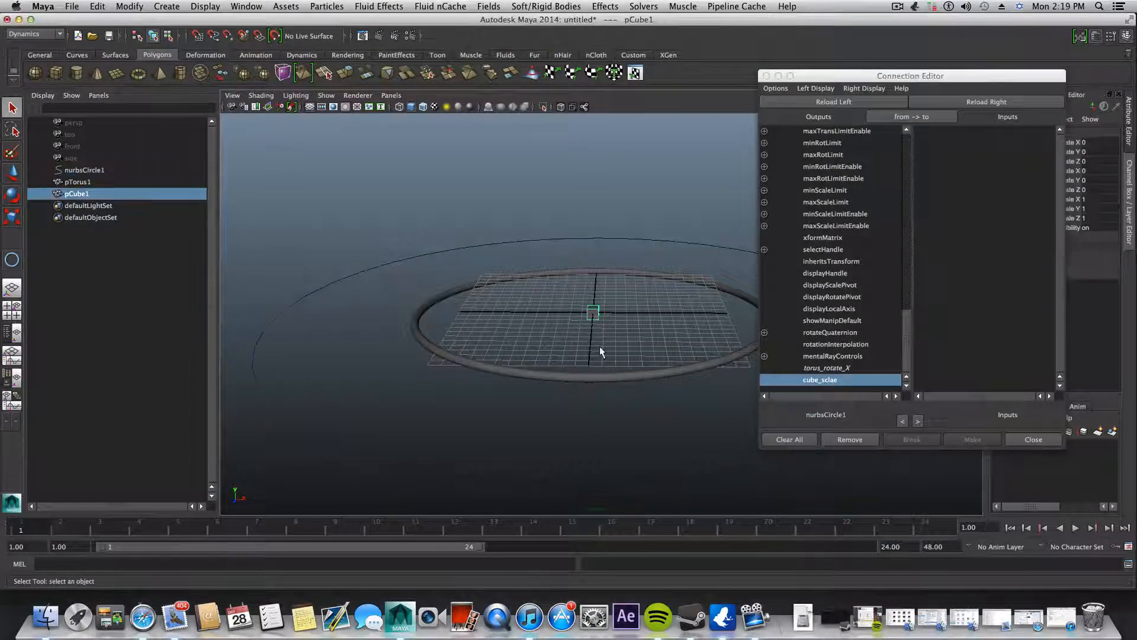
{"action": "left_click", "coordinate": [1007, 101]}
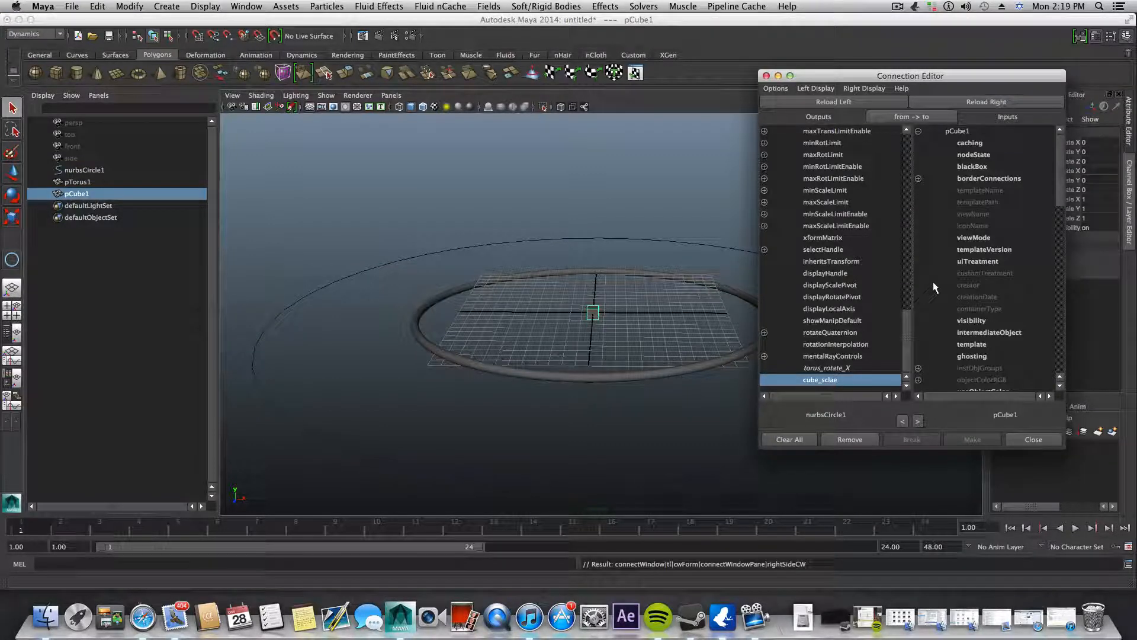
{"action": "scroll", "coordinate": [967, 311], "scroll_direction": "down", "scroll_amount": 5}
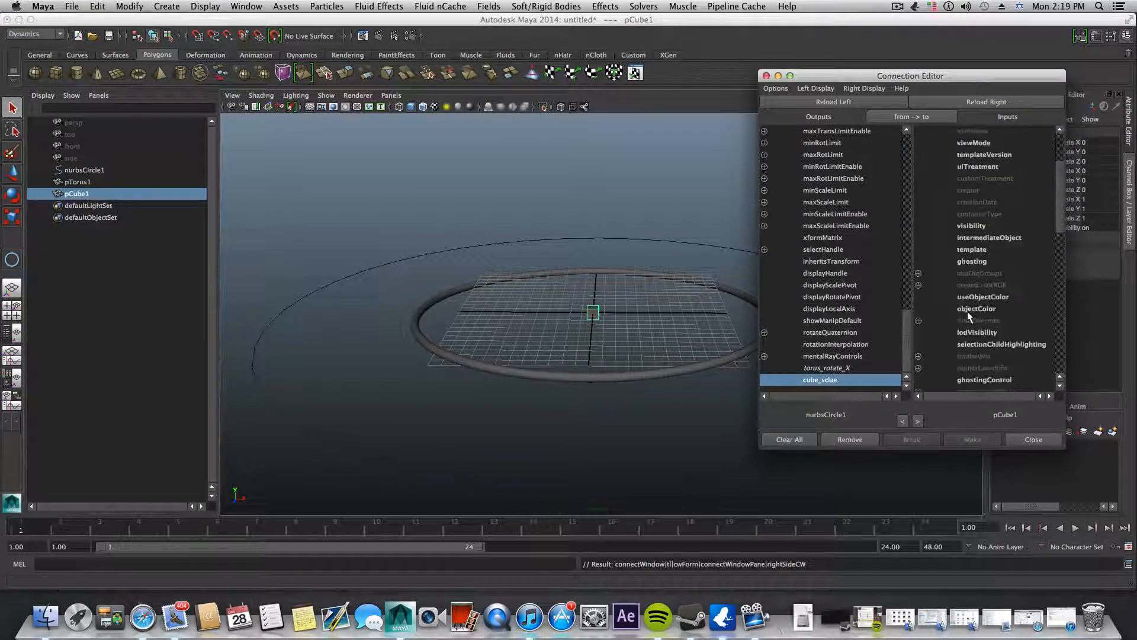
{"action": "scroll", "coordinate": [968, 311], "scroll_direction": "down", "scroll_amount": 3}
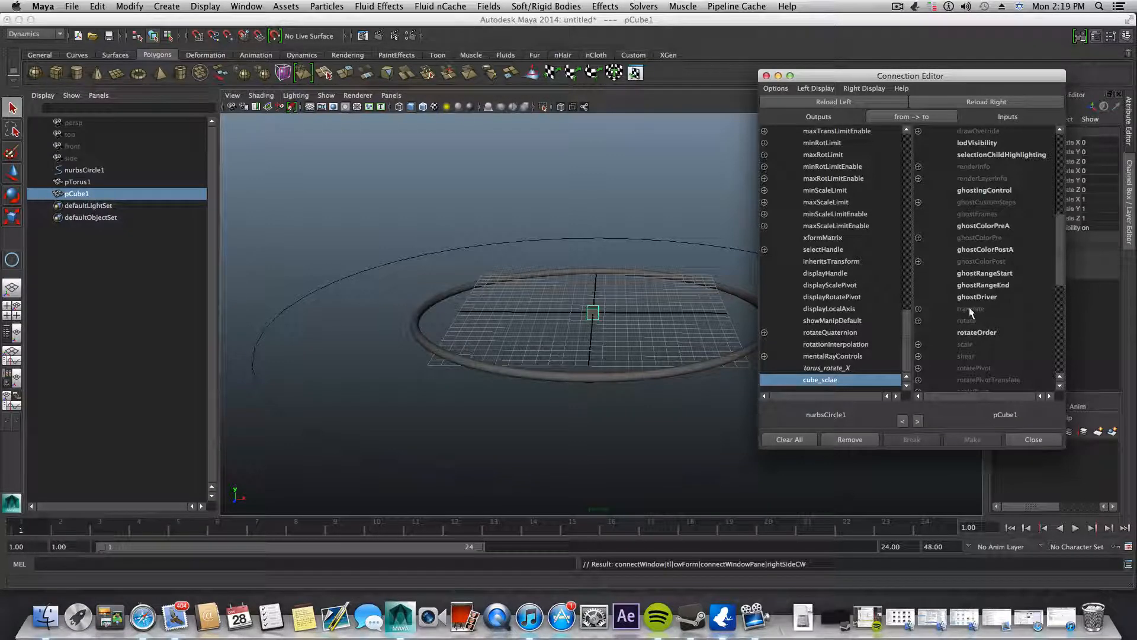
{"action": "left_click", "coordinate": [918, 345]}
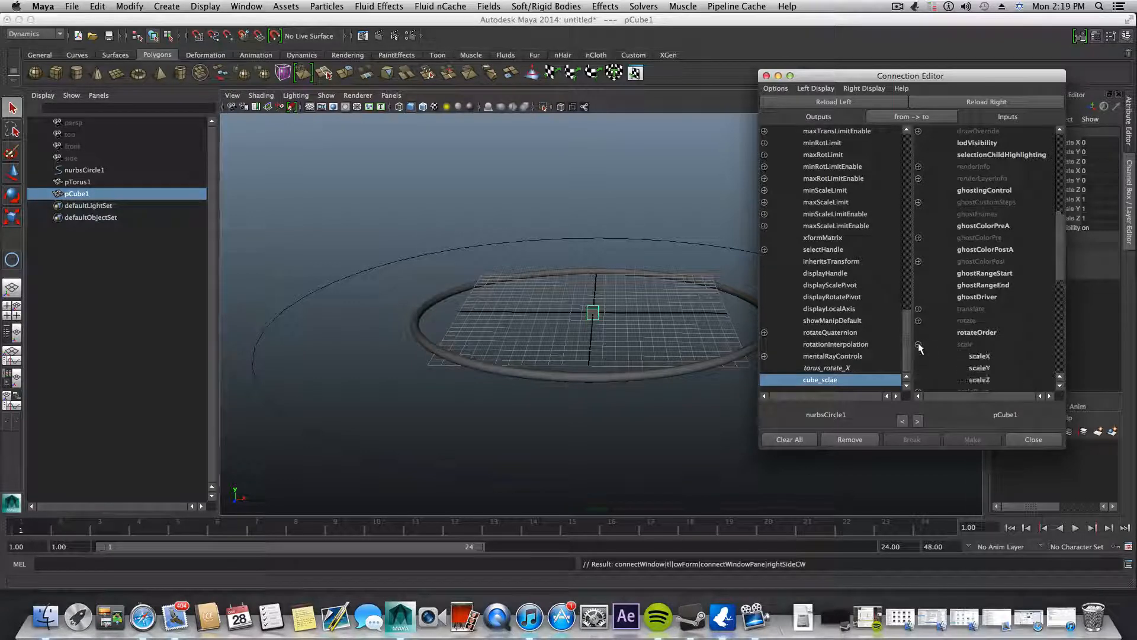
{"action": "left_click", "coordinate": [978, 356]}
{"action": "left_click", "coordinate": [978, 367]}
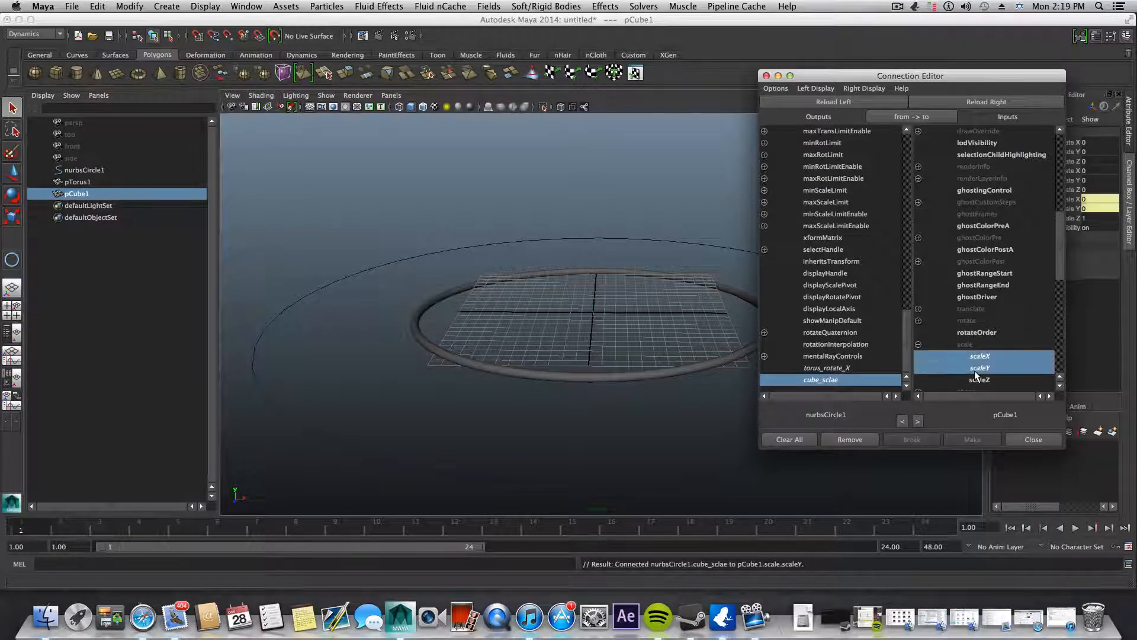
{"action": "left_click", "coordinate": [978, 380]}
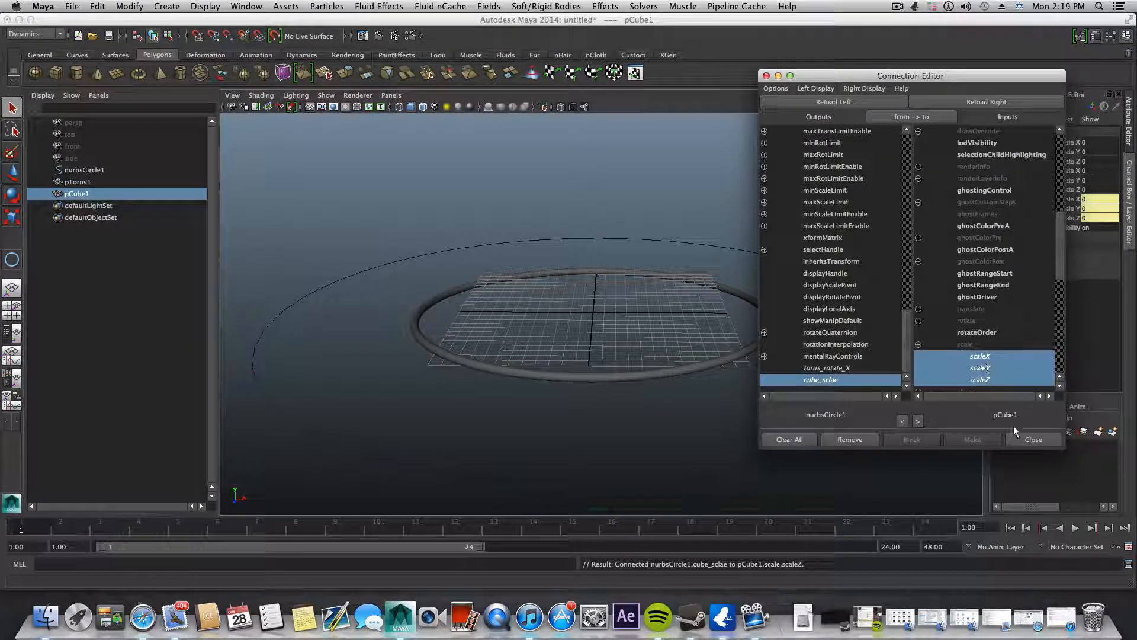
{"action": "left_click", "coordinate": [1028, 440]}
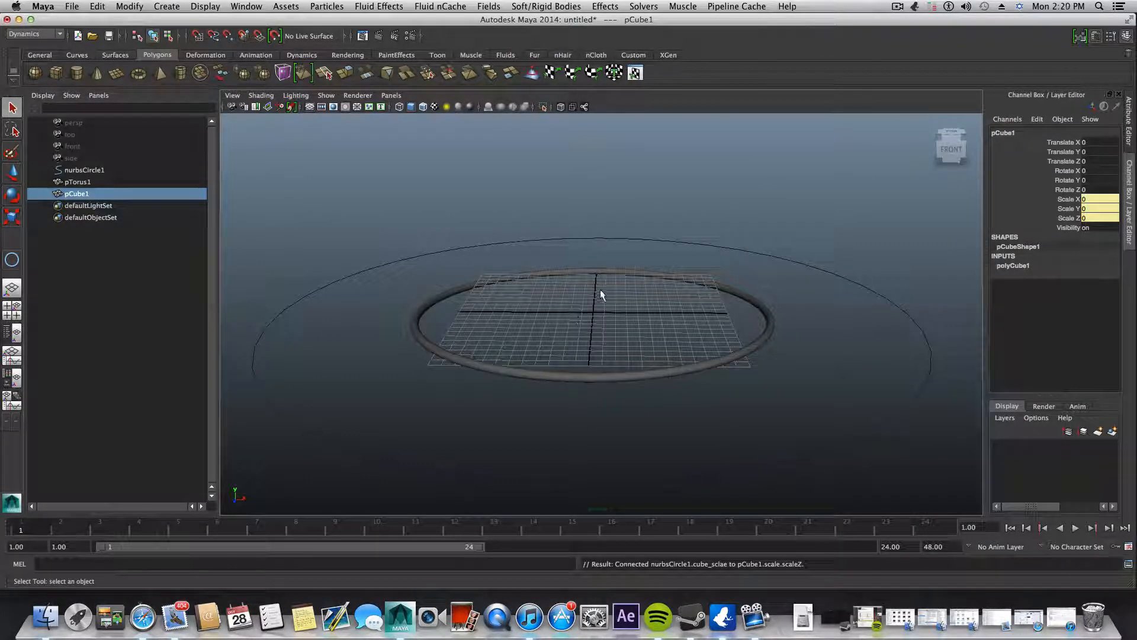
Select the NURBS circle and scrub its Cube Sclae attribute upward from 0 to test the cube's scaling
{"action": "left_click_drag", "start_coordinate": [830, 247], "coordinate": [805, 302]}
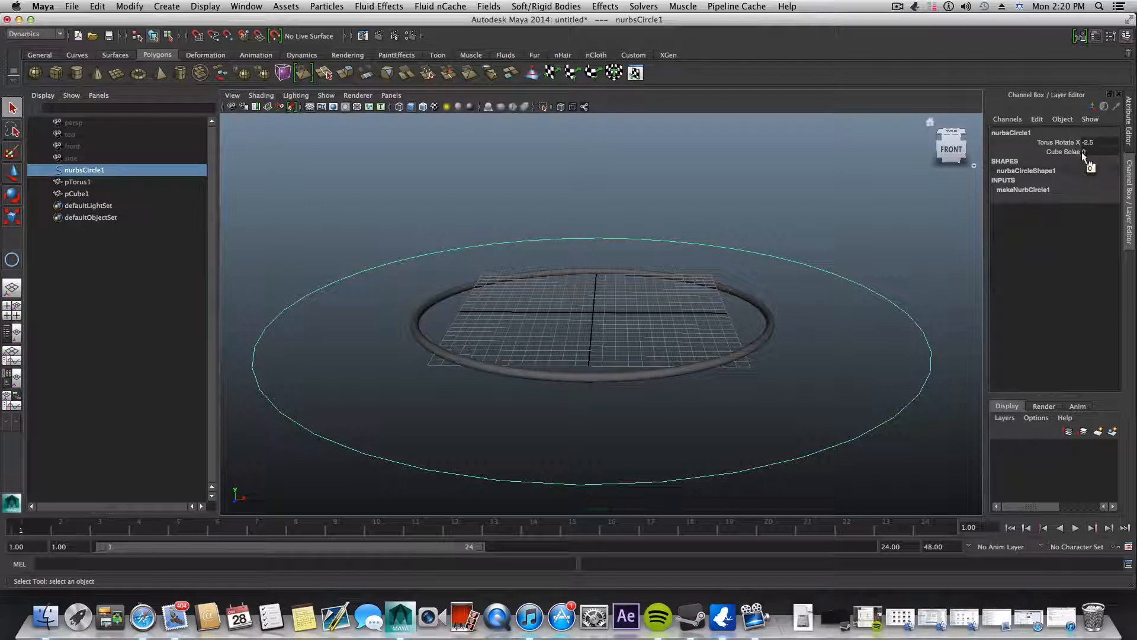
{"action": "left_click", "coordinate": [1064, 151]}
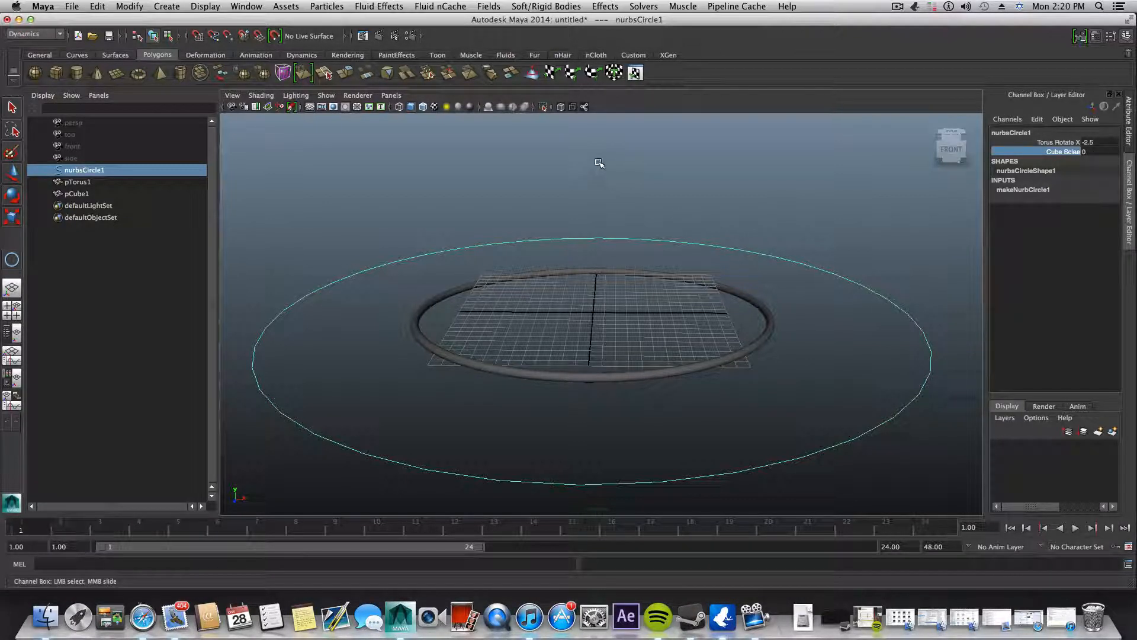
{"action": "middle_click_drag", "start_coordinate": [599, 162], "coordinate": [628, 201]}
Set the NURBS circle's Cube Sclae value to 10 to test its upper limit
{"action": "left_click", "coordinate": [1111, 153]}
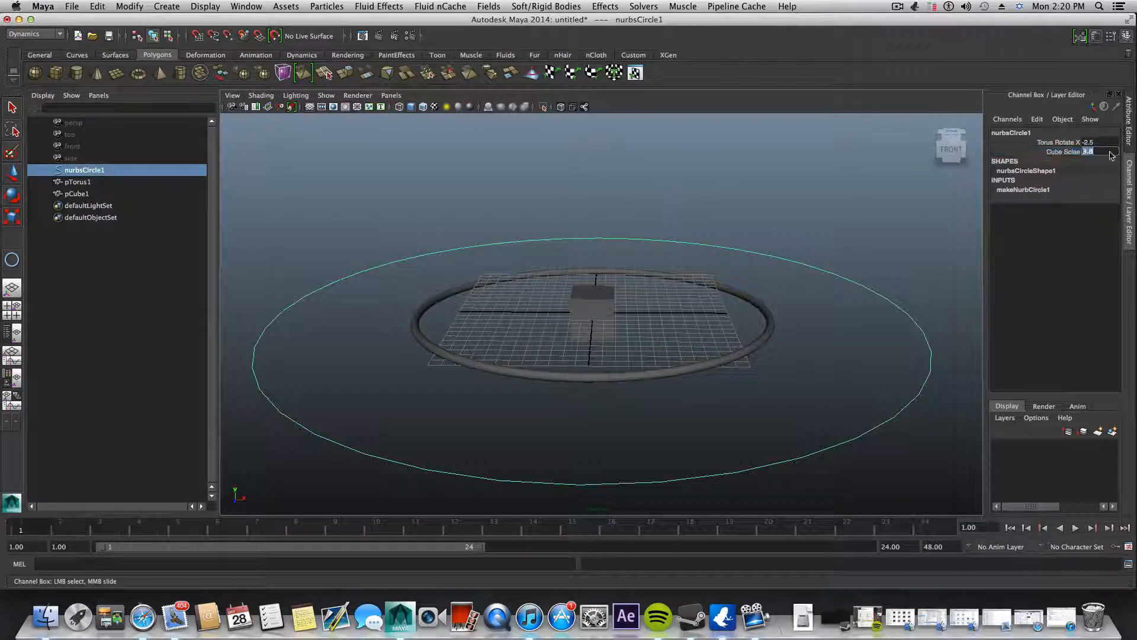
{"action": "key", "text": "Return"}
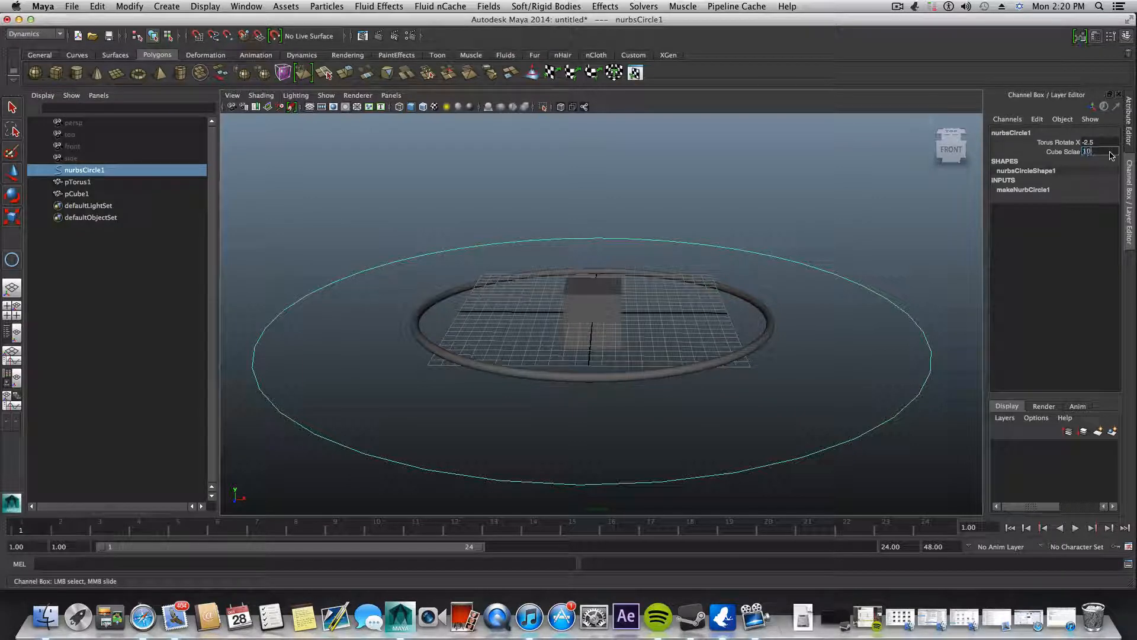
{"action": "type", "text": "10"}
{"action": "key", "text": "Return"}
{"action": "left_click", "coordinate": [1054, 152]}
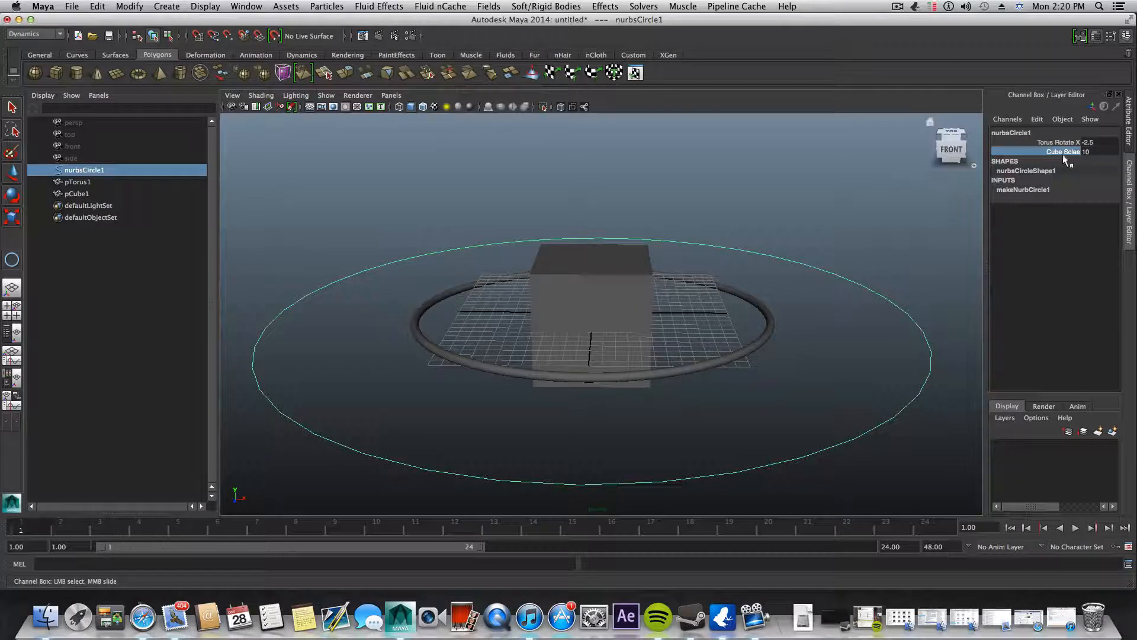
{"action": "left_click", "coordinate": [1089, 151]}
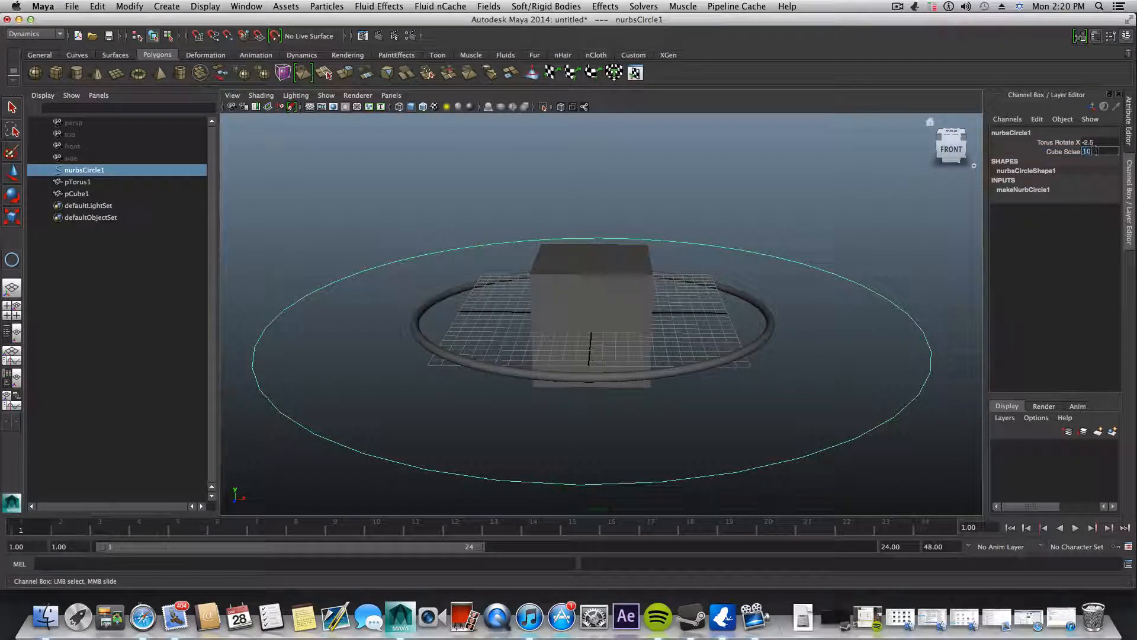
{"action": "left_click", "coordinate": [1092, 152]}
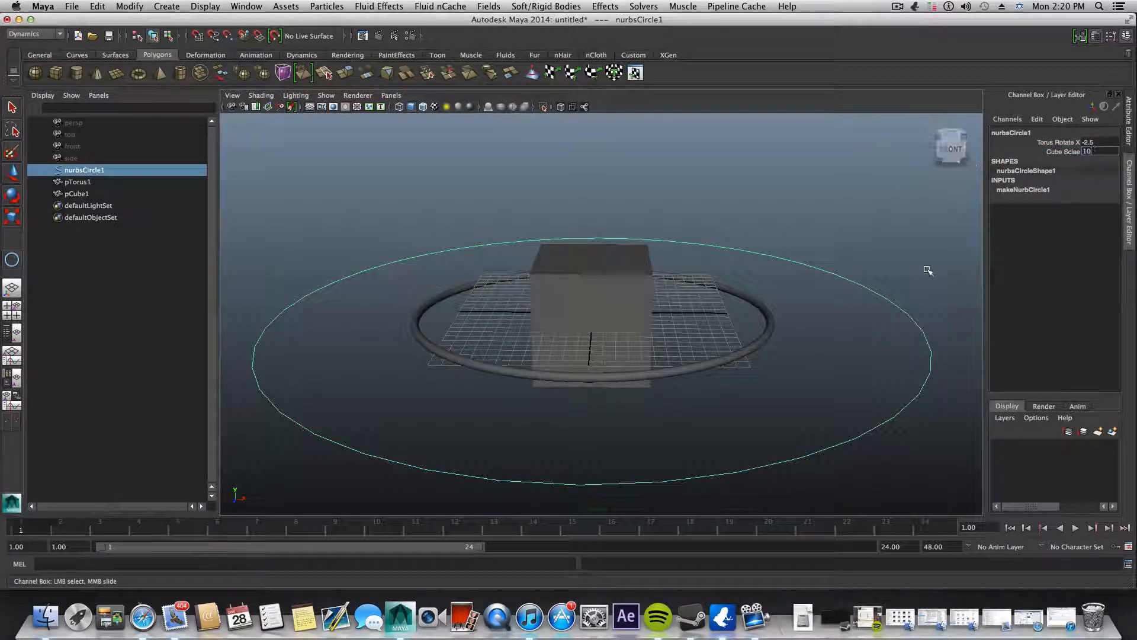
{"action": "key", "text": "Return"}
{"action": "key", "text": "q"}
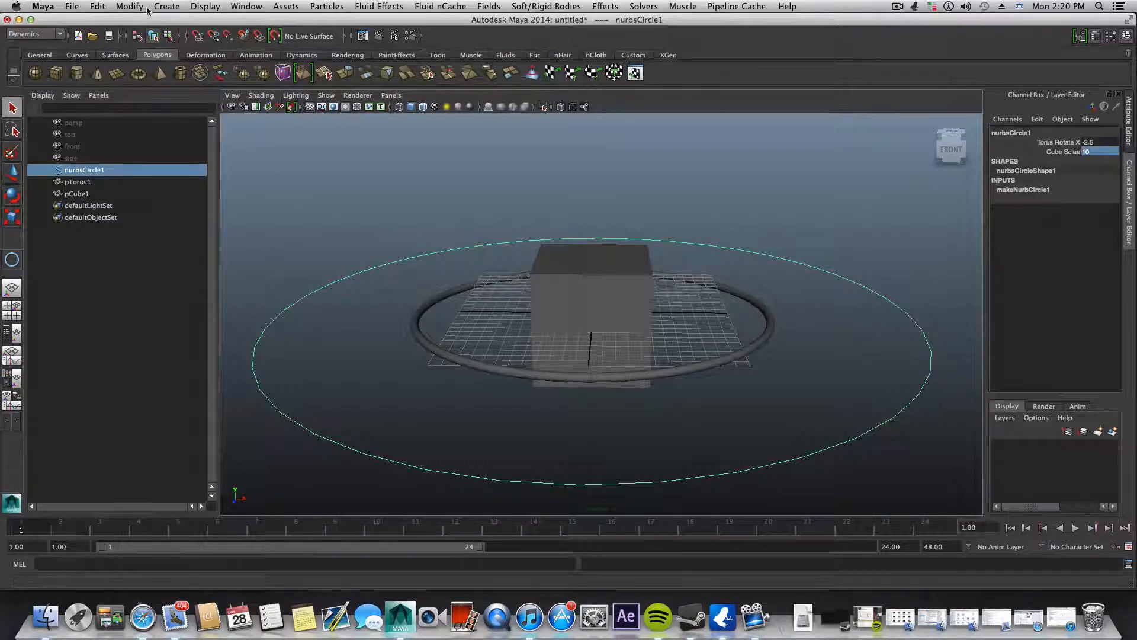
Edit the NURBS circle's cube_sclae attribute to have a maximum of 20, and close the attribute editing dialog
{"action": "left_click", "coordinate": [129, 6]}
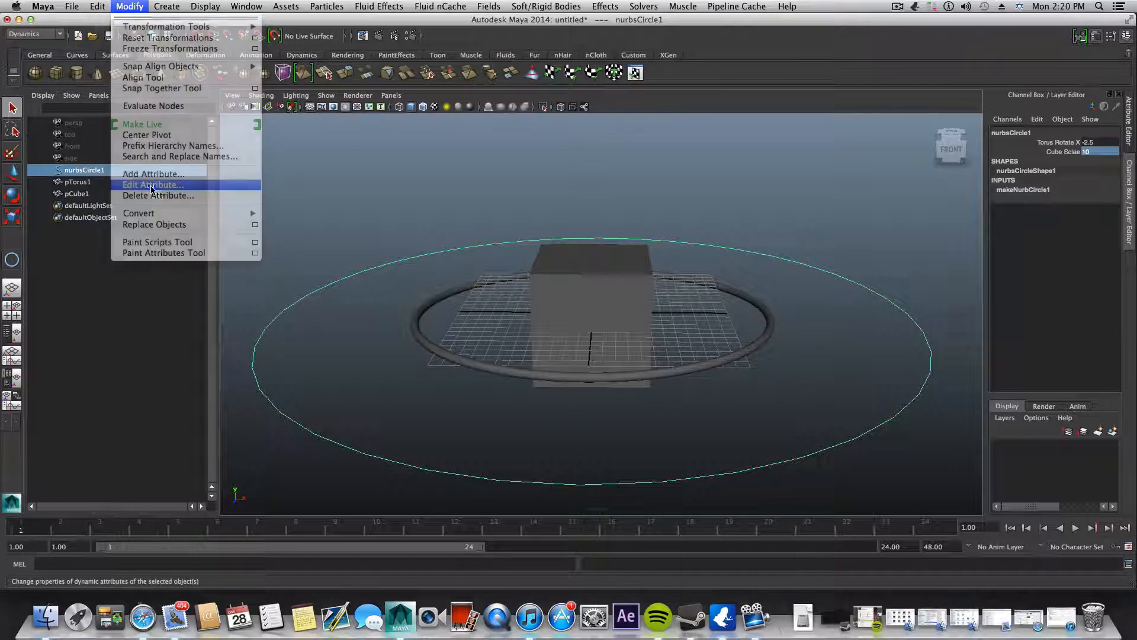
{"action": "left_click", "coordinate": [152, 186]}
{"action": "left_click_drag", "start_coordinate": [435, 218], "coordinate": [380, 128]}
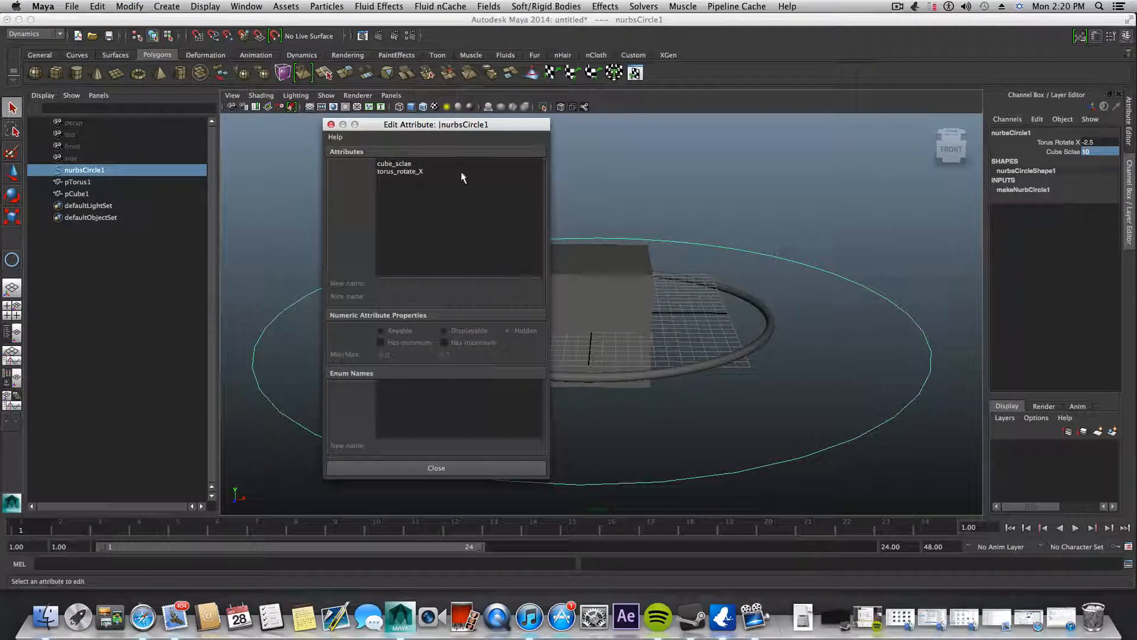
{"action": "left_click", "coordinate": [399, 172]}
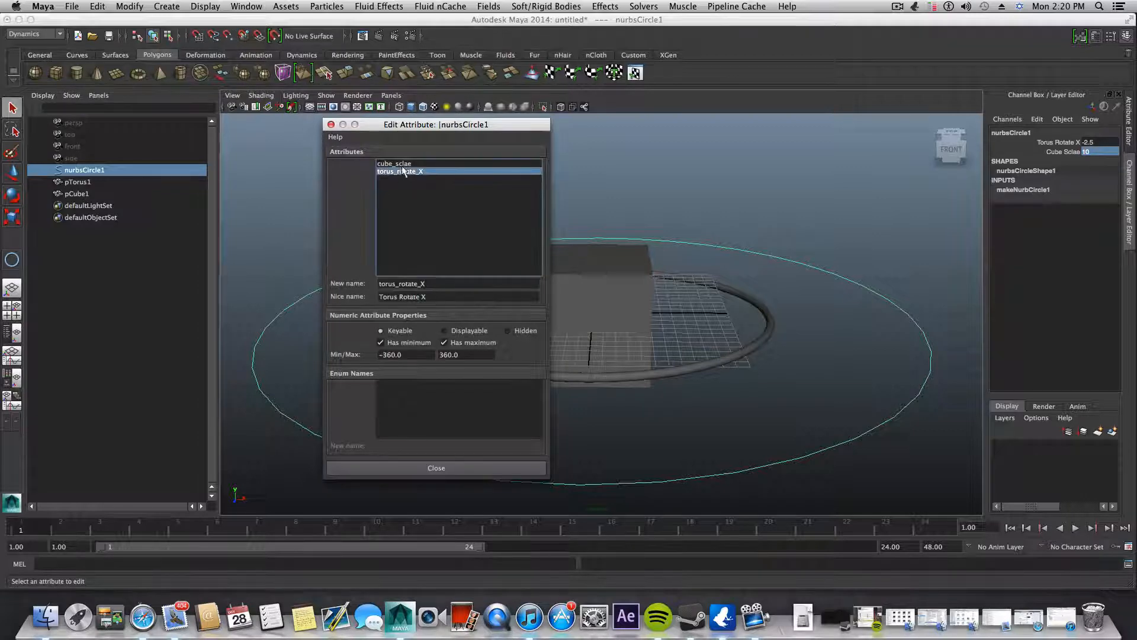
{"action": "left_click", "coordinate": [389, 164]}
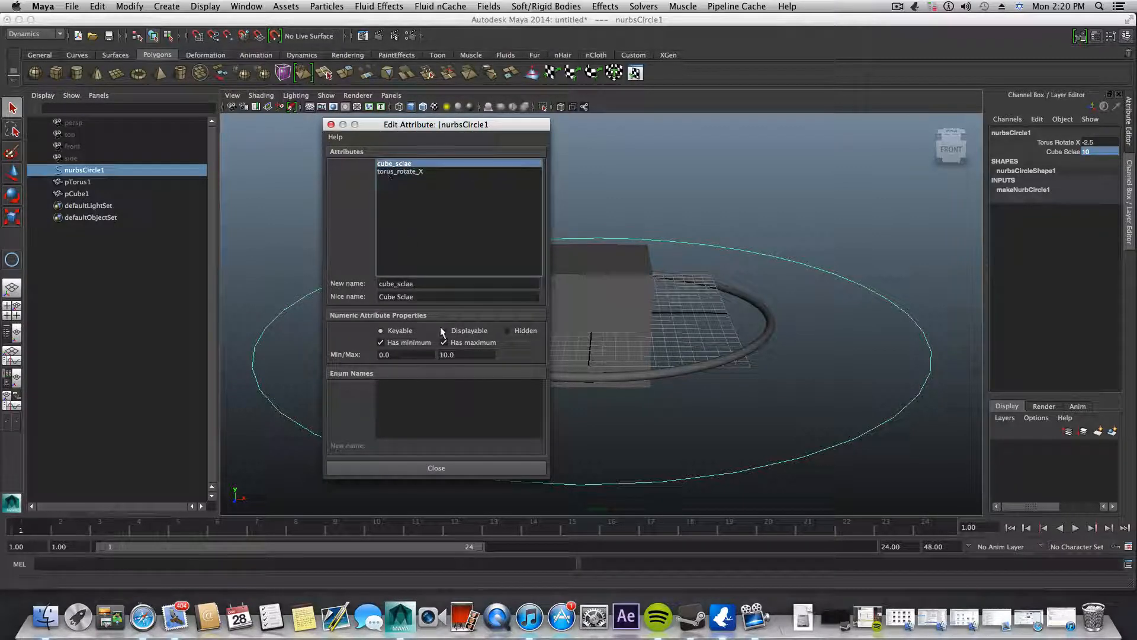
{"action": "left_click_drag", "start_coordinate": [476, 354], "coordinate": [441, 354]}
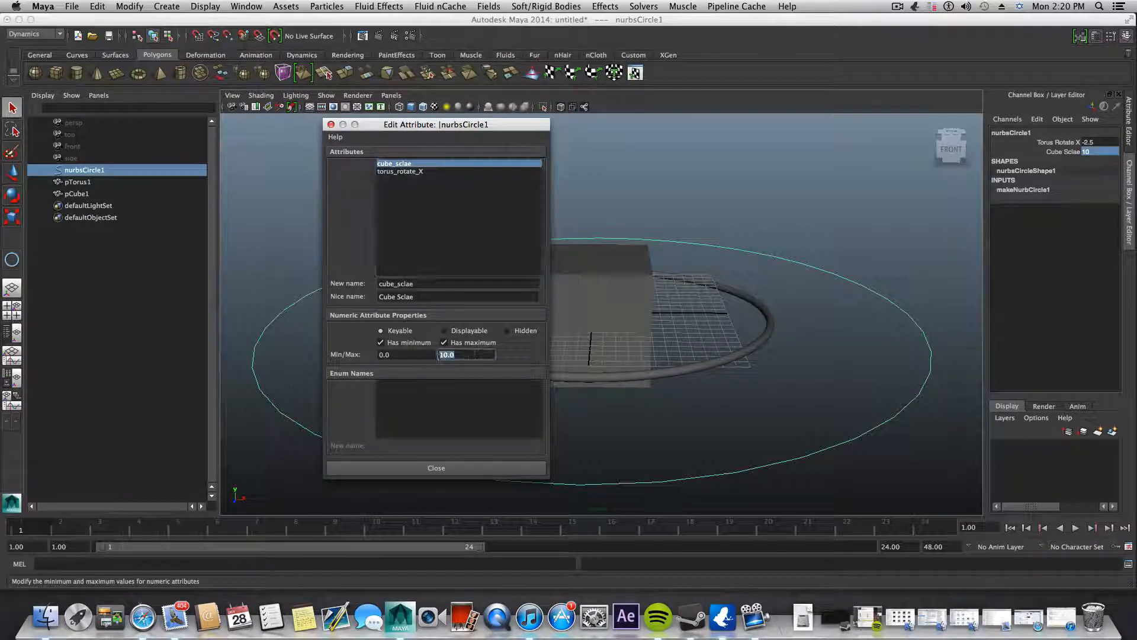
{"action": "type", "text": "20"}
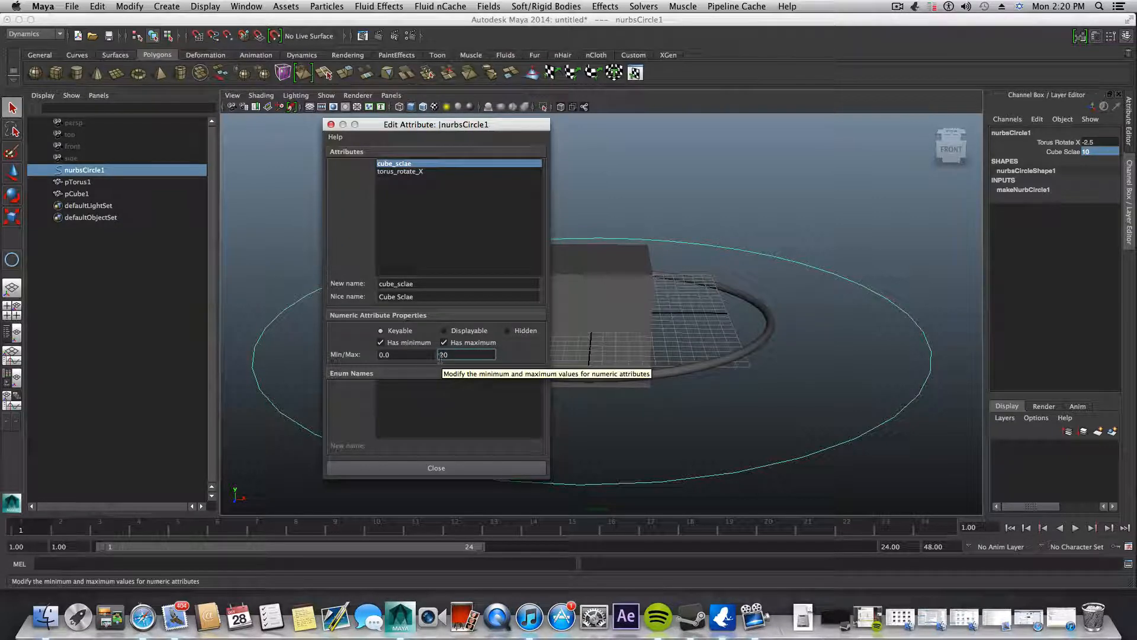
{"action": "left_click", "coordinate": [450, 464]}
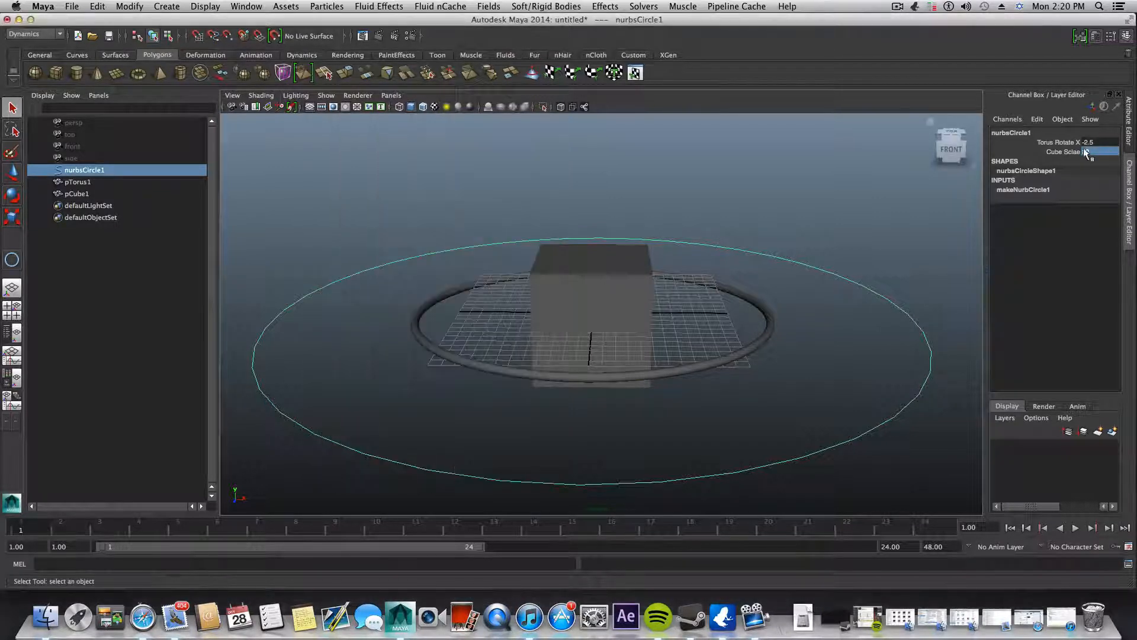
Scrub the NURBS circle's Cube Sclae to 3.8 to try the new range, and clear the selection
{"action": "left_click", "coordinate": [1060, 152]}
{"action": "middle_click_drag", "start_coordinate": [696, 184], "coordinate": [656, 234]}
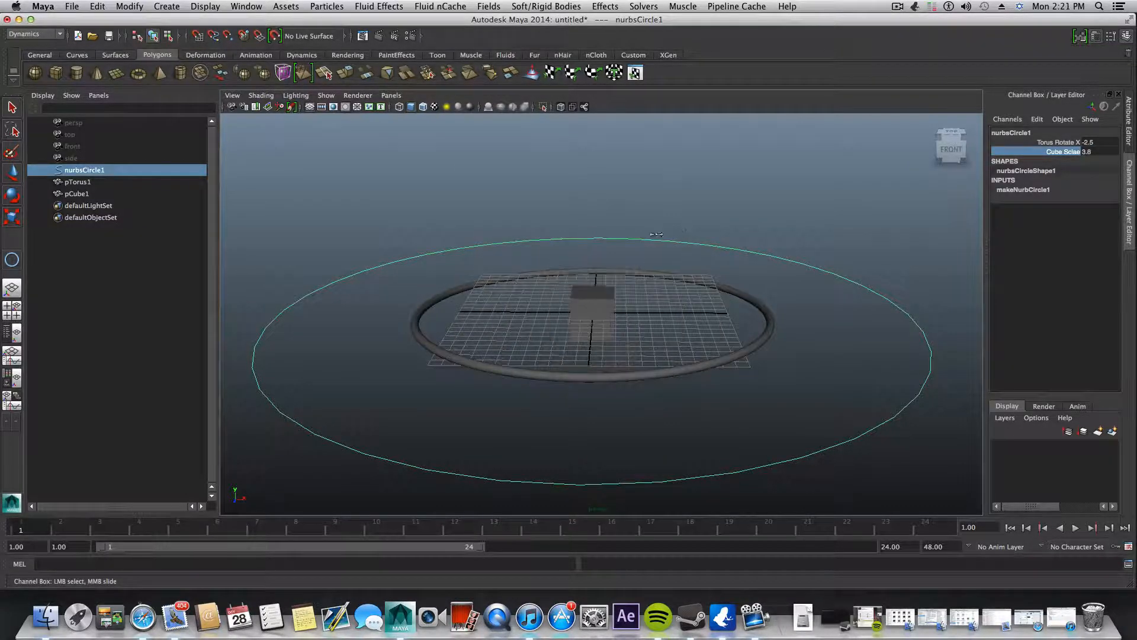
{"action": "left_click", "coordinate": [714, 300]}
Create a polygon sphere, scale it uniformly to about 3.94, and raise it about 11.68 units in Y above the cube
{"action": "left_click", "coordinate": [700, 279]}
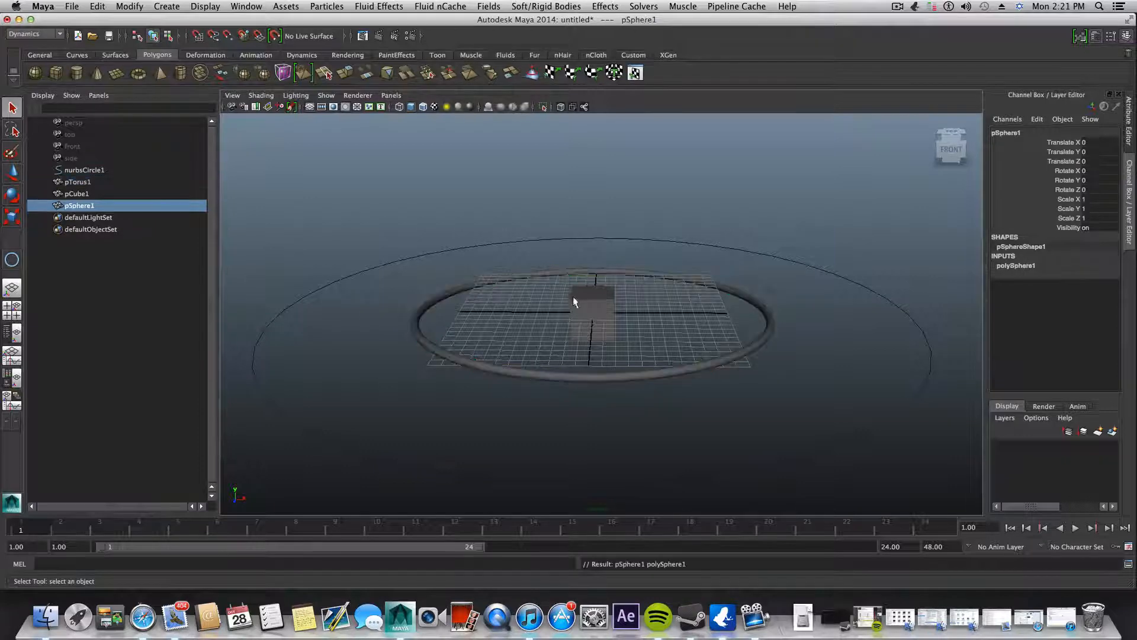
{"action": "key", "text": "r"}
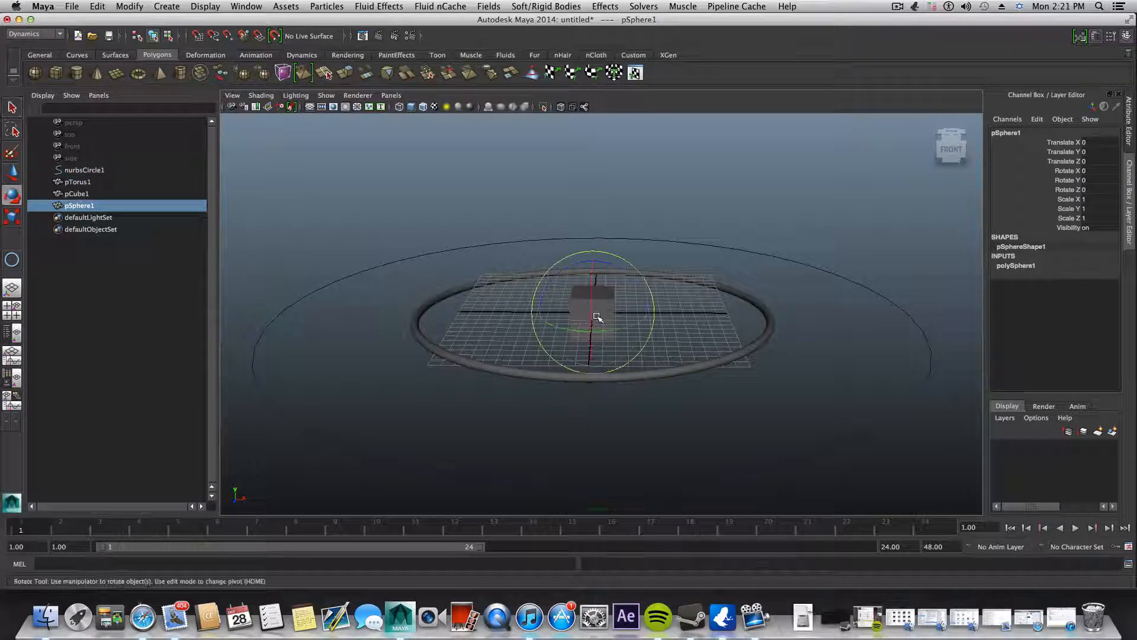
{"action": "left_click_drag", "start_coordinate": [594, 314], "coordinate": [648, 317]}
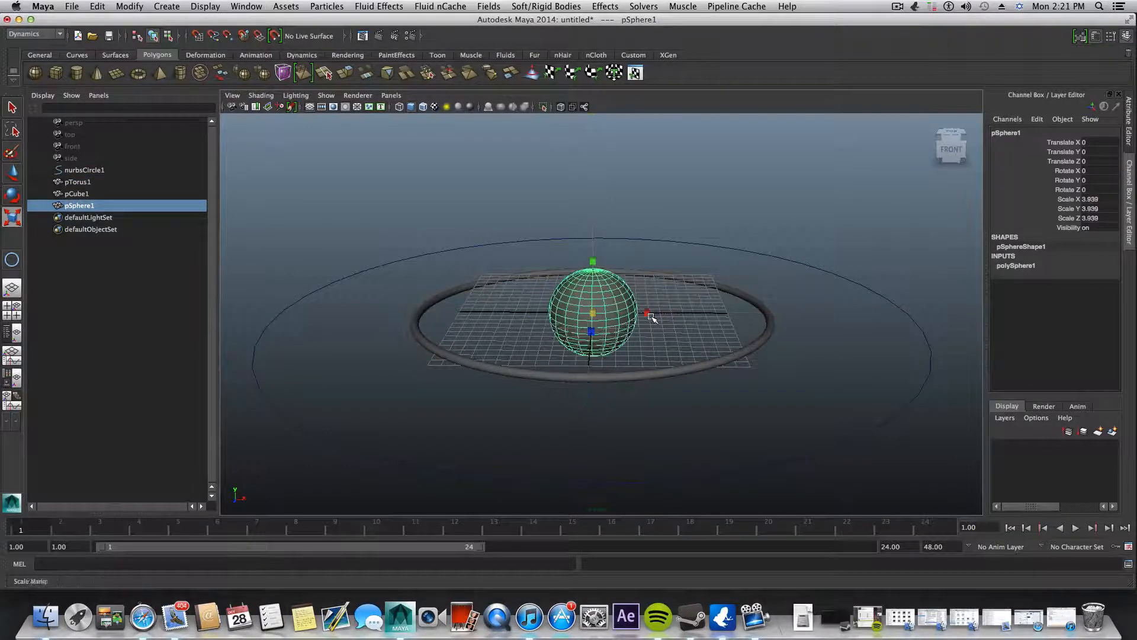
{"action": "key", "text": "w"}
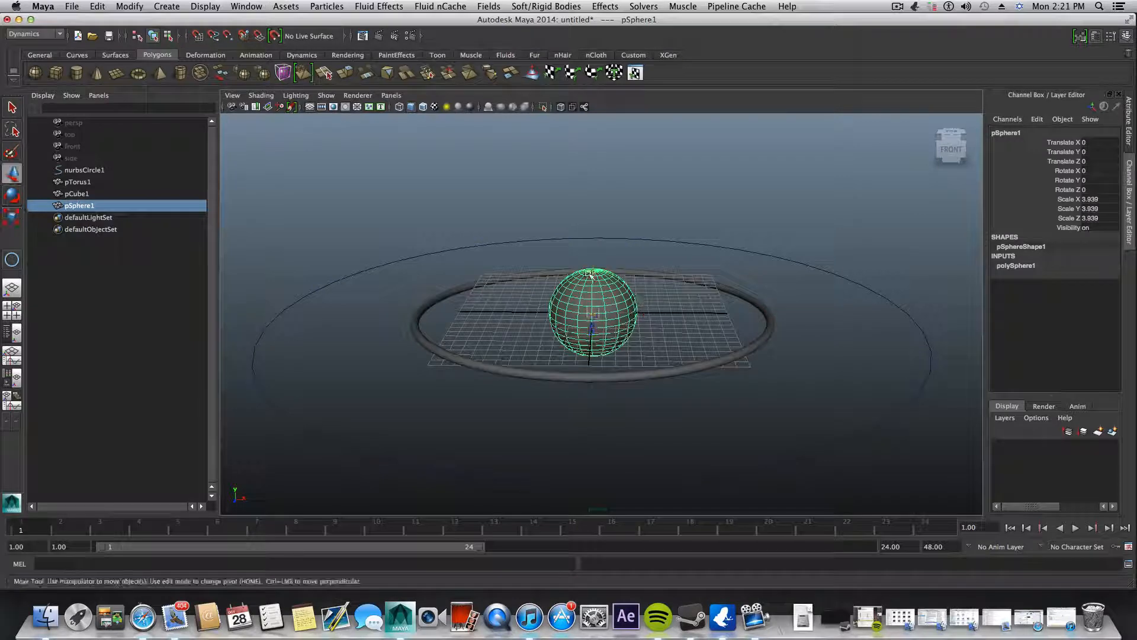
{"action": "left_click_drag", "start_coordinate": [591, 273], "coordinate": [603, 138]}
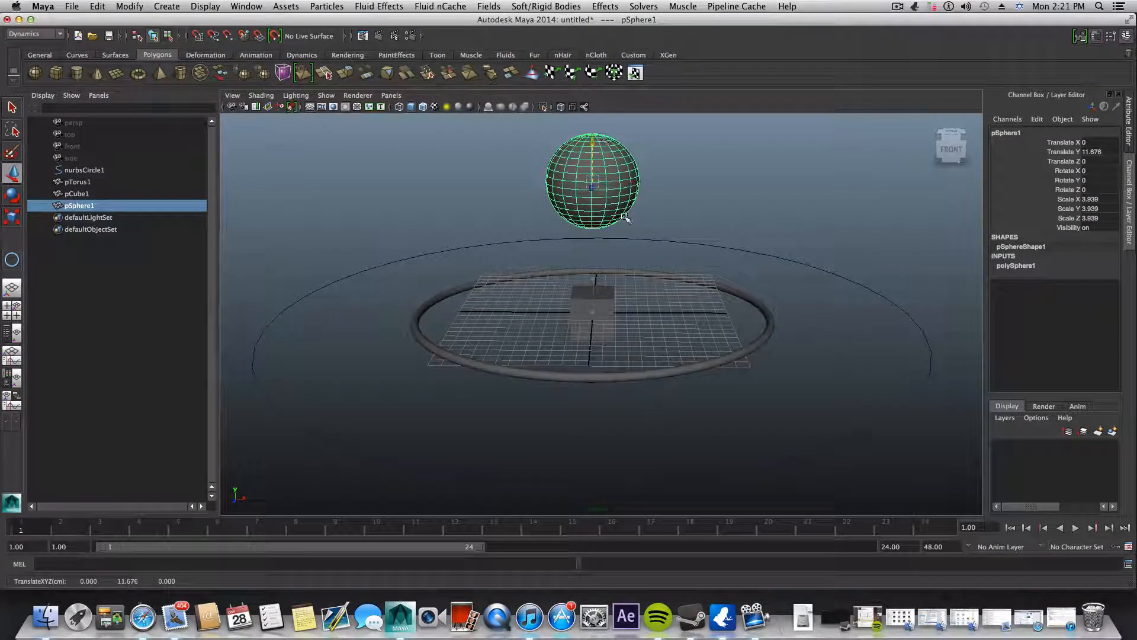
Add a keyable float attribute named sphere_move_Y to the NURBS circle, with minimum -25
{"action": "left_click_drag", "start_coordinate": [680, 287], "coordinate": [725, 270], "text": "alt"}
{"action": "left_click", "coordinate": [688, 287]}
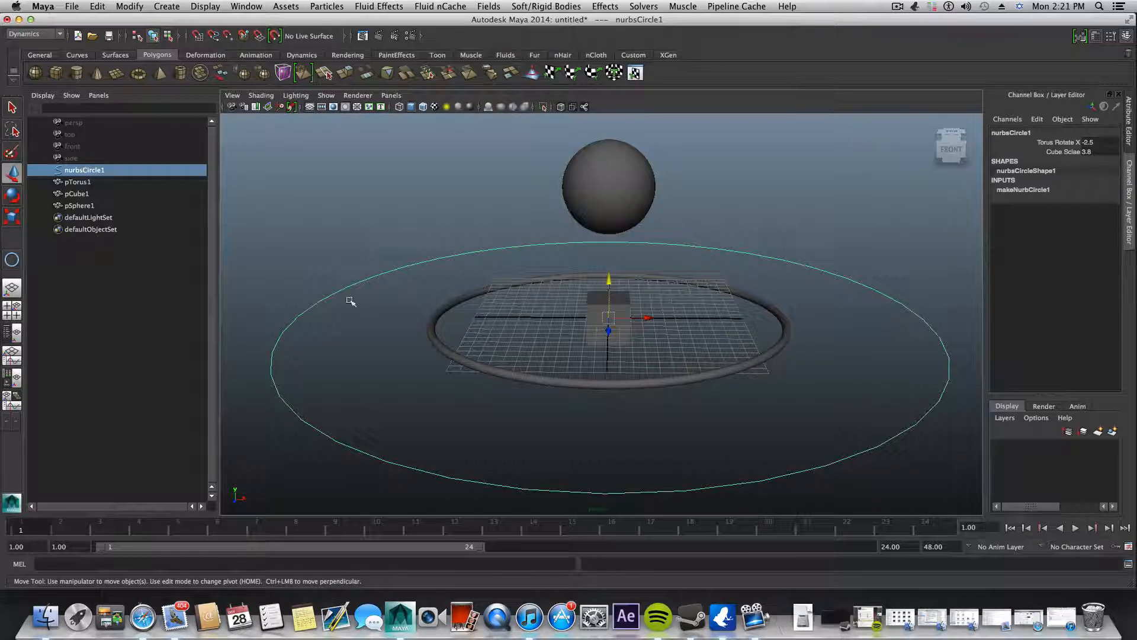
{"action": "left_click", "coordinate": [130, 6]}
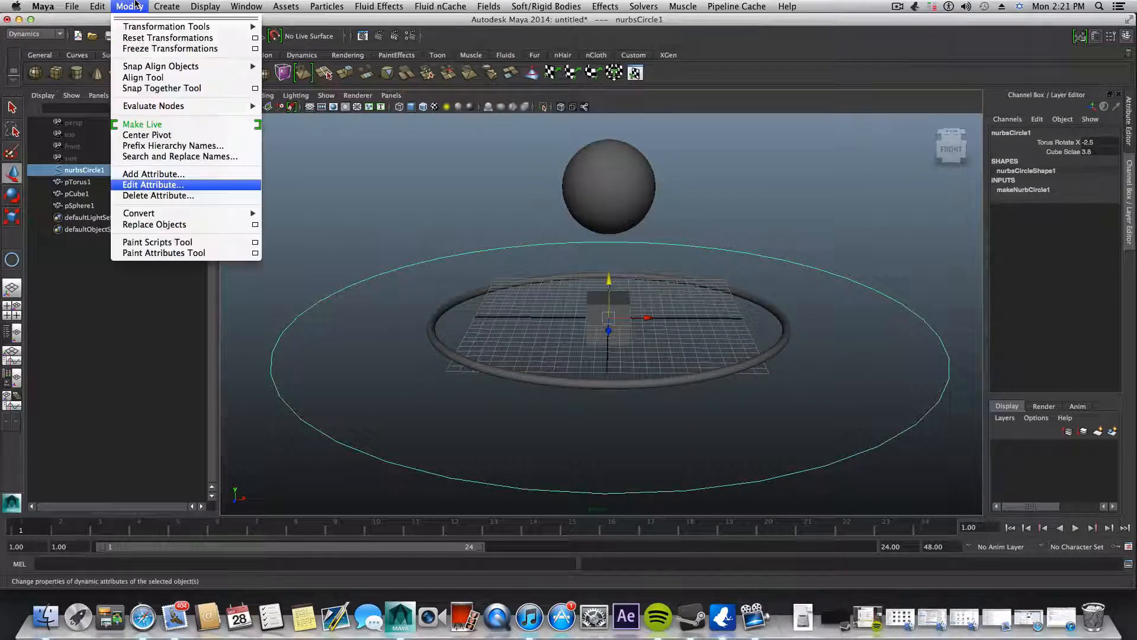
{"action": "left_click", "coordinate": [170, 174]}
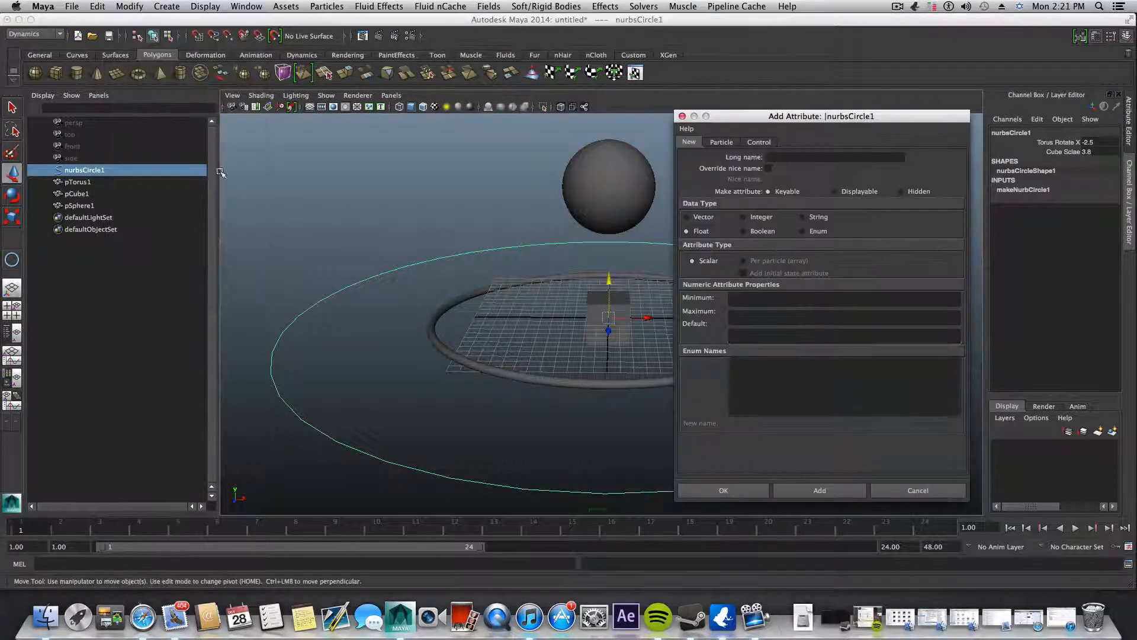
{"action": "left_click", "coordinate": [774, 158]}
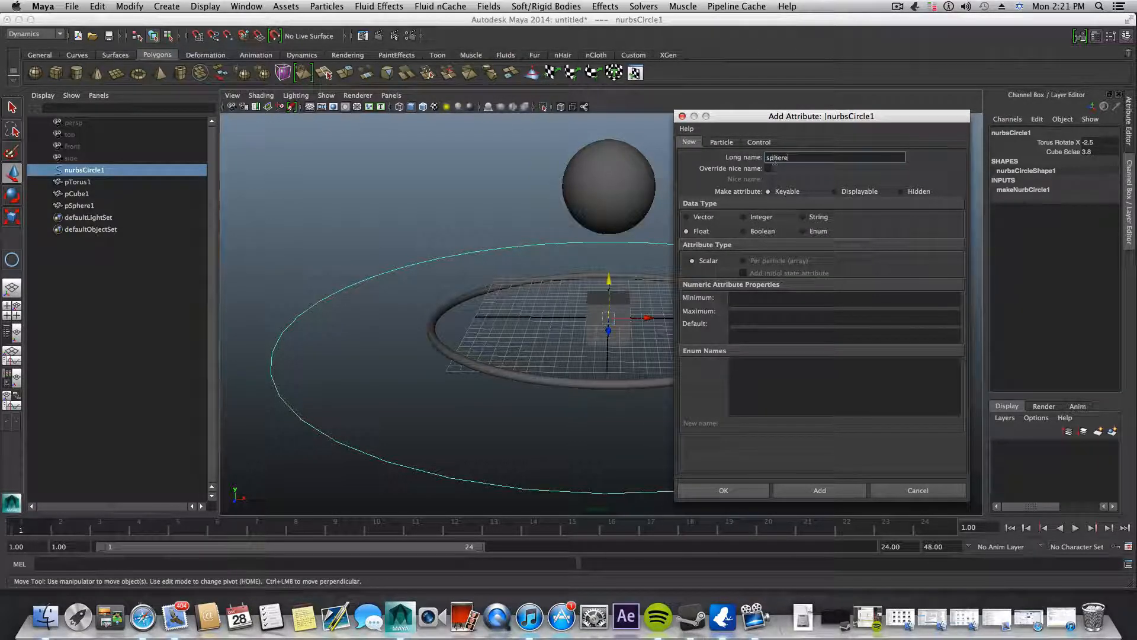
{"action": "type", "text": "sphere_move_Y"}
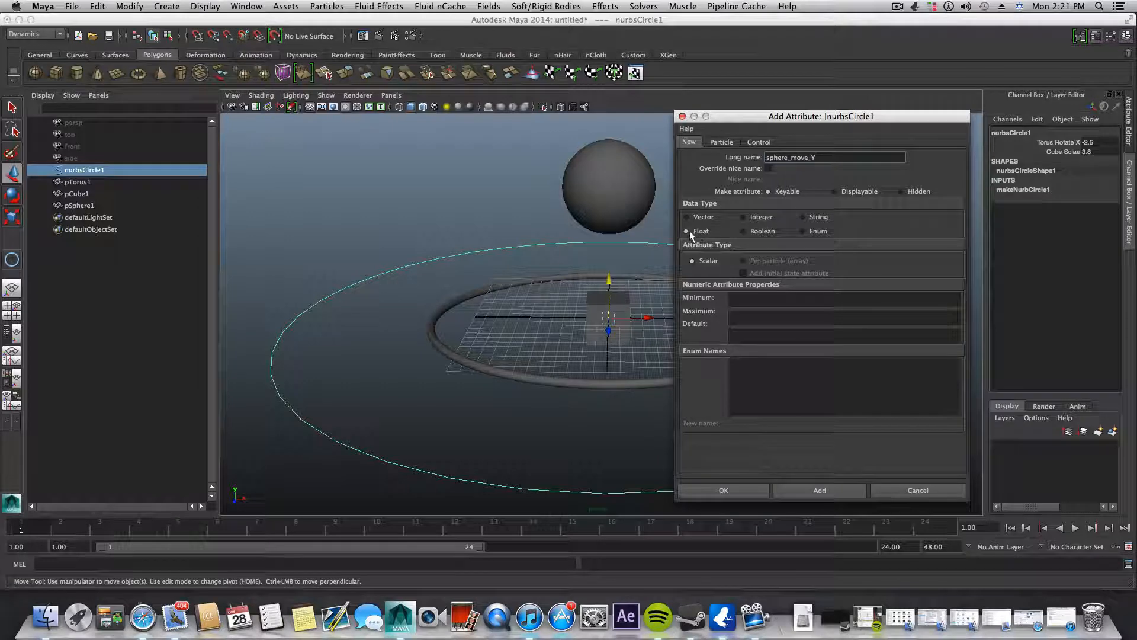
{"action": "left_click", "coordinate": [749, 301]}
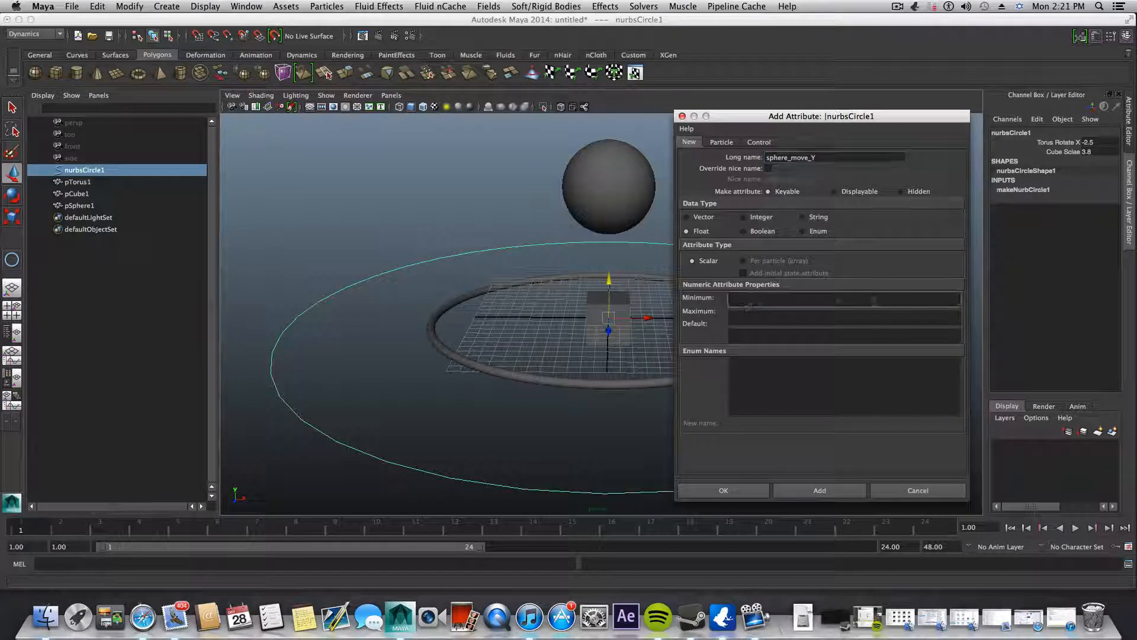
{"action": "type", "text": "-25"}
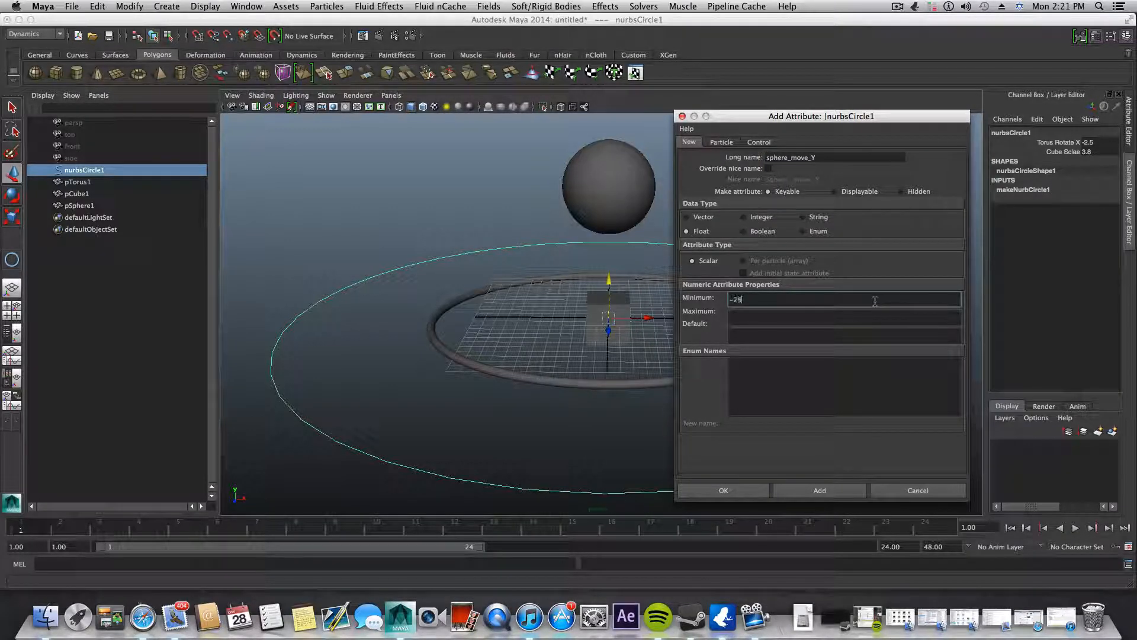
{"action": "left_click", "coordinate": [866, 320]}
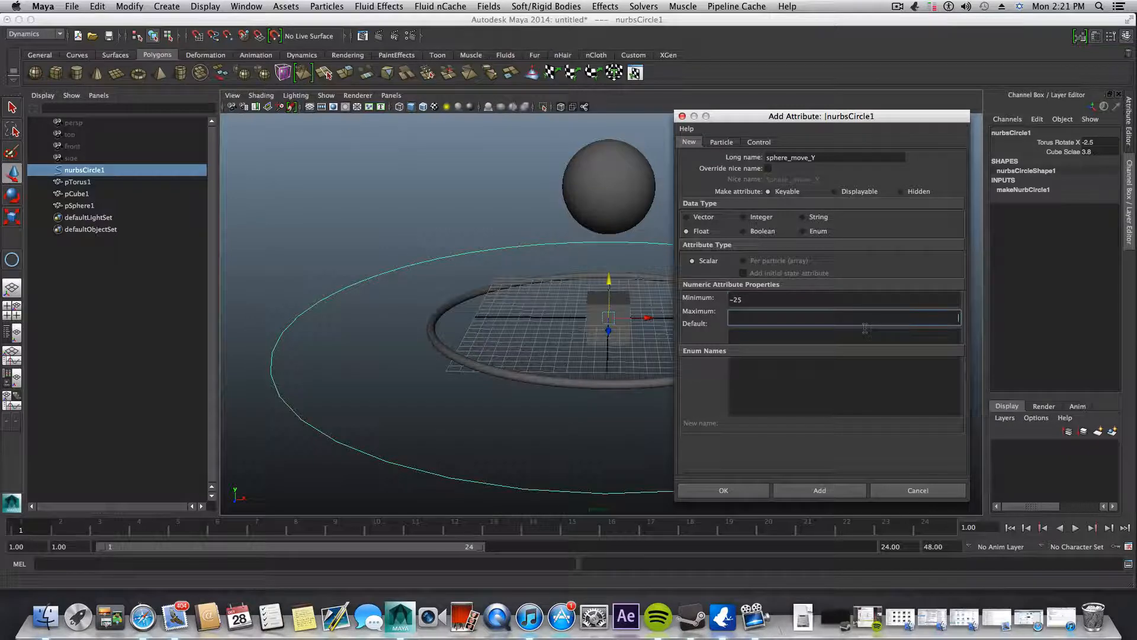
{"action": "left_click", "coordinate": [724, 490]}
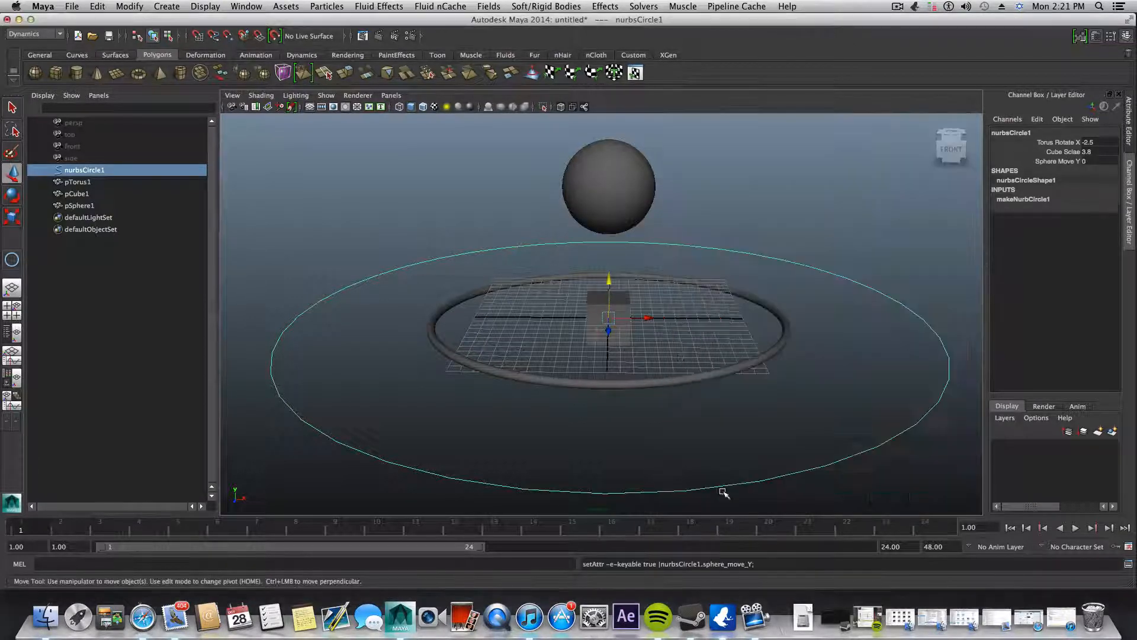
Open the Connection Editor with the NURBS circle as the output object and load the polygon sphere as the input object
{"action": "left_click", "coordinate": [233, 6]}
{"action": "mouse_move", "coordinate": [355, 27]}
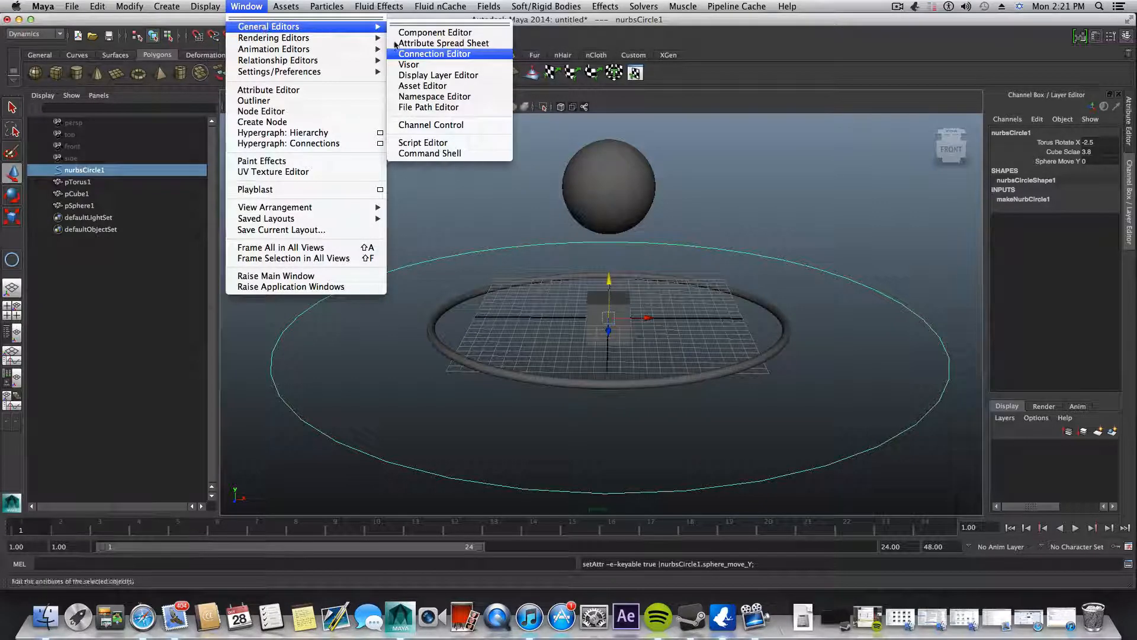
{"action": "left_click", "coordinate": [415, 53]}
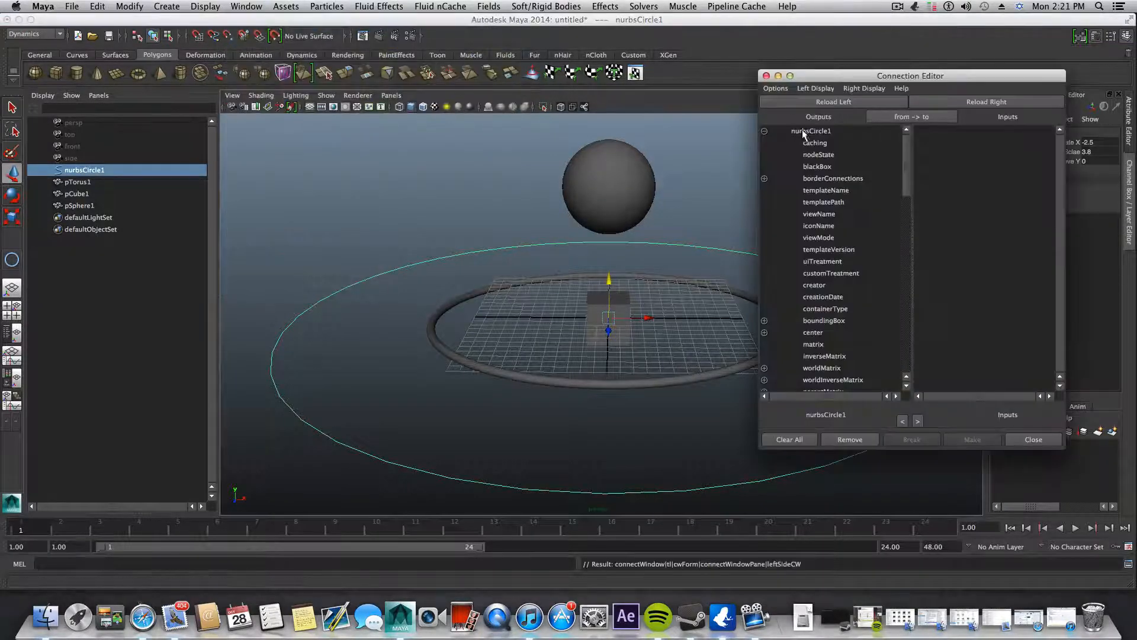
{"action": "left_click_drag", "start_coordinate": [818, 72], "coordinate": [859, 75]}
{"action": "left_click", "coordinate": [607, 175]}
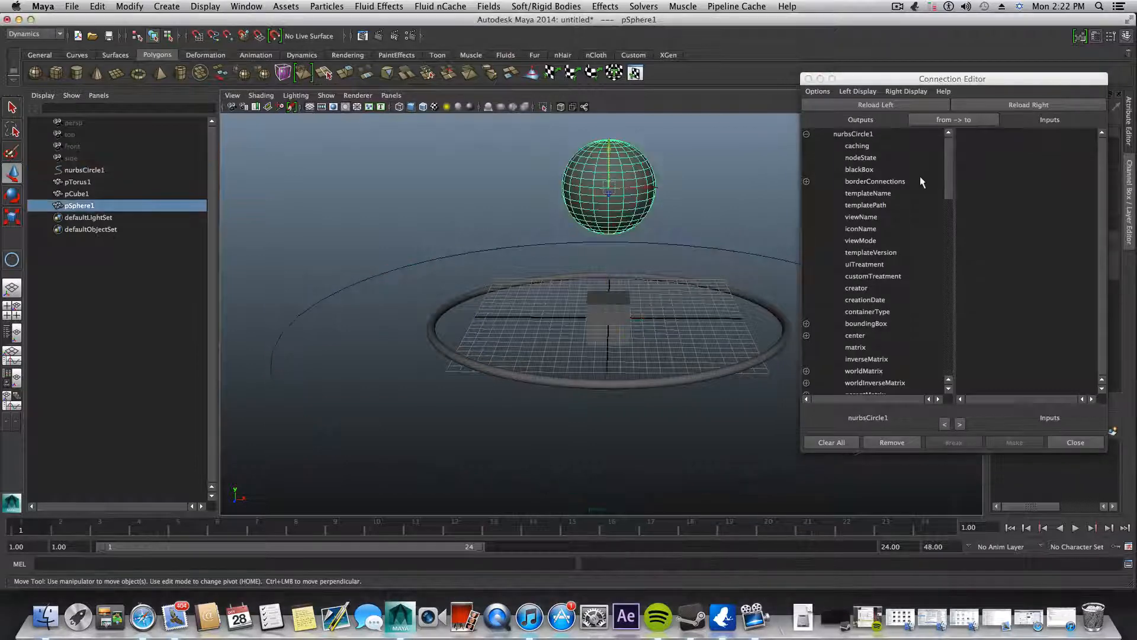
{"action": "left_click", "coordinate": [999, 106]}
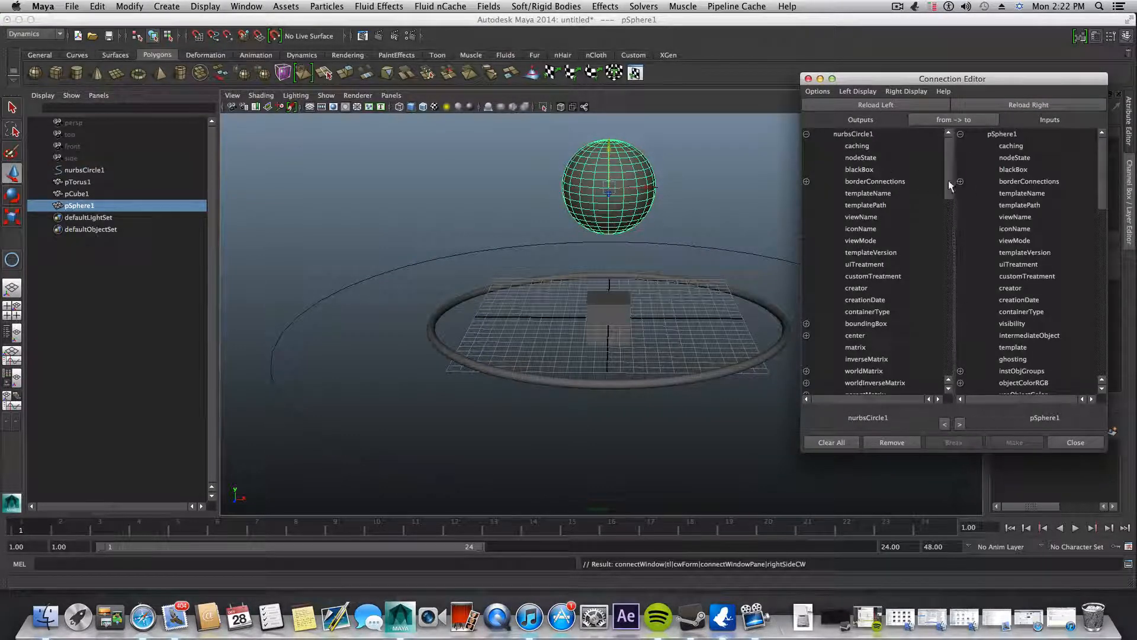
Connect the NURBS circle's sphere_move_Y output to the sphere's translateY input, and close the Connection Editor
{"action": "left_click_drag", "start_coordinate": [948, 180], "coordinate": [942, 375]}
{"action": "left_click", "coordinate": [886, 383]}
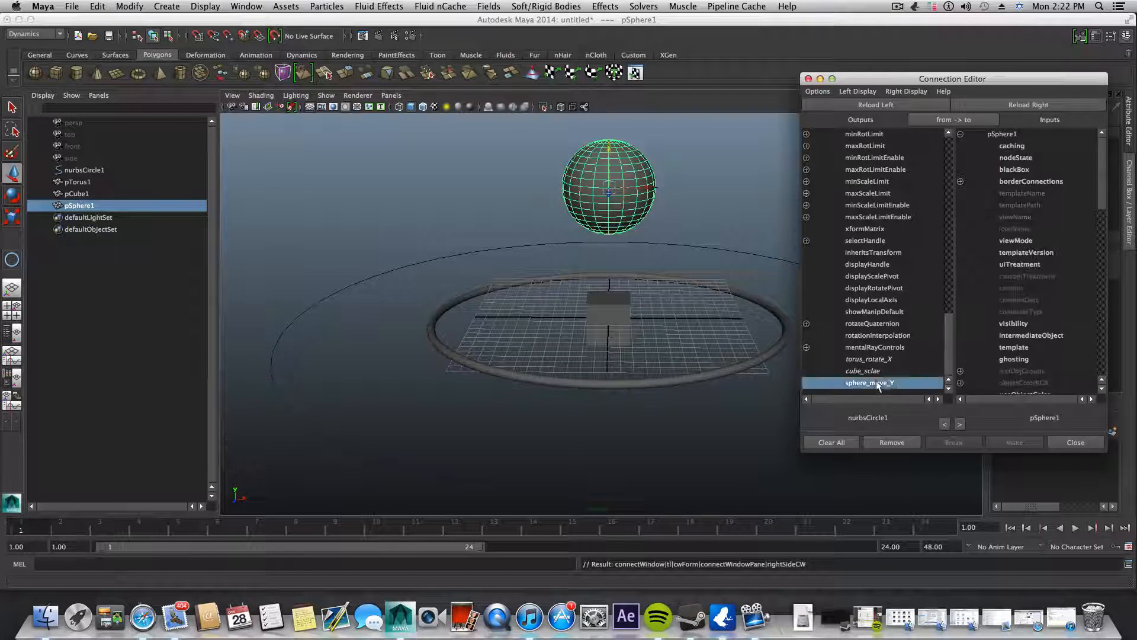
{"action": "left_click_drag", "start_coordinate": [1033, 80], "coordinate": [915, 79]}
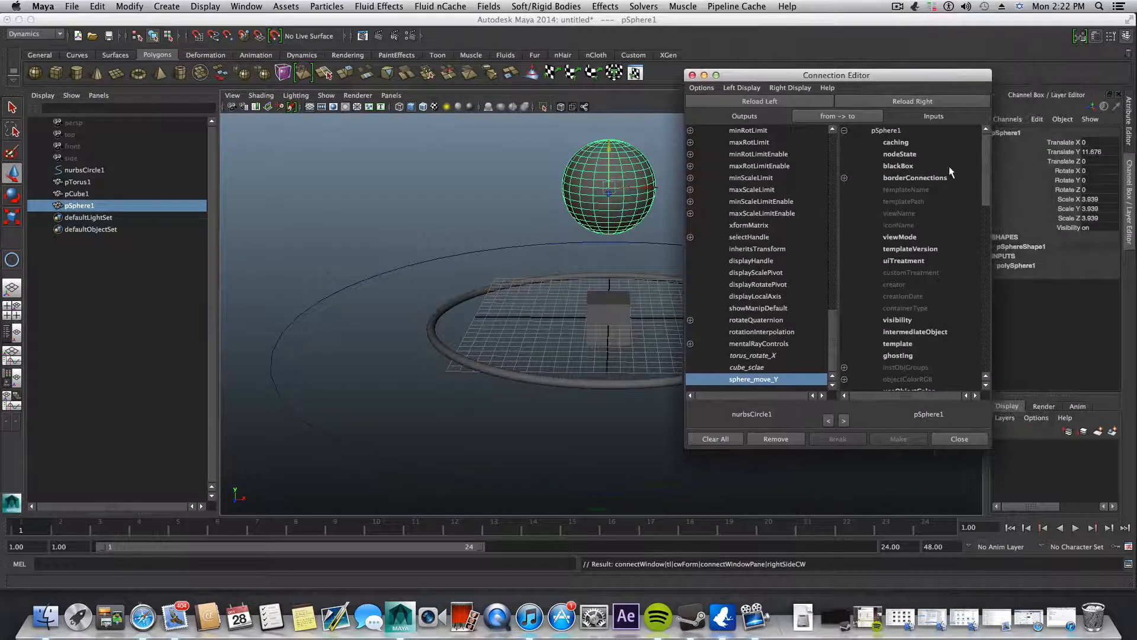
{"action": "left_click_drag", "start_coordinate": [988, 178], "coordinate": [982, 272]}
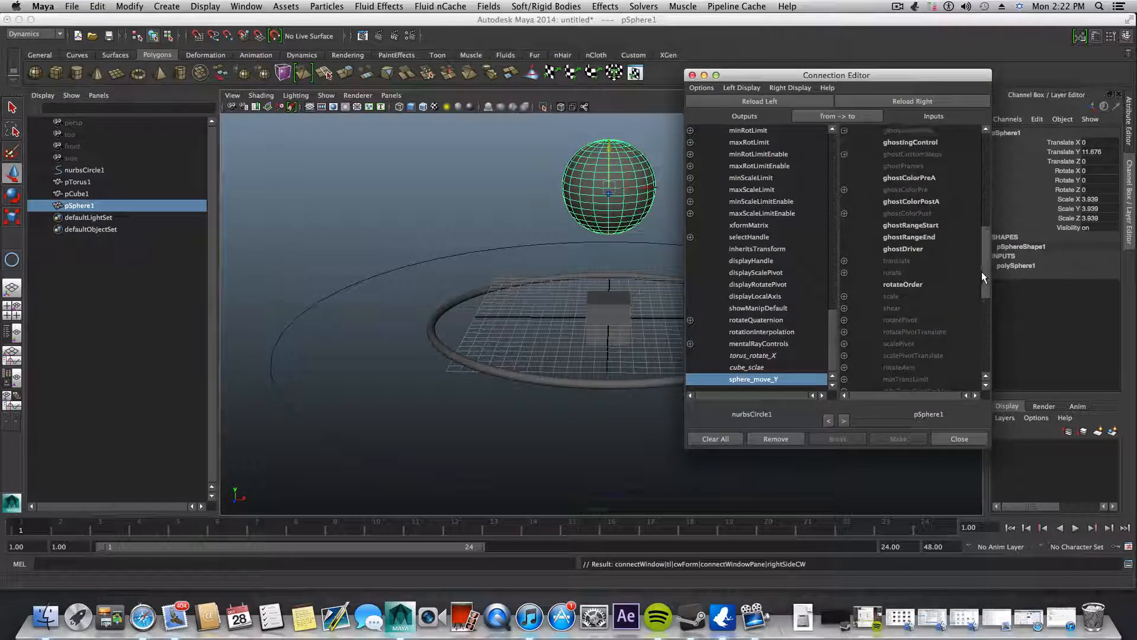
{"action": "left_click", "coordinate": [844, 261]}
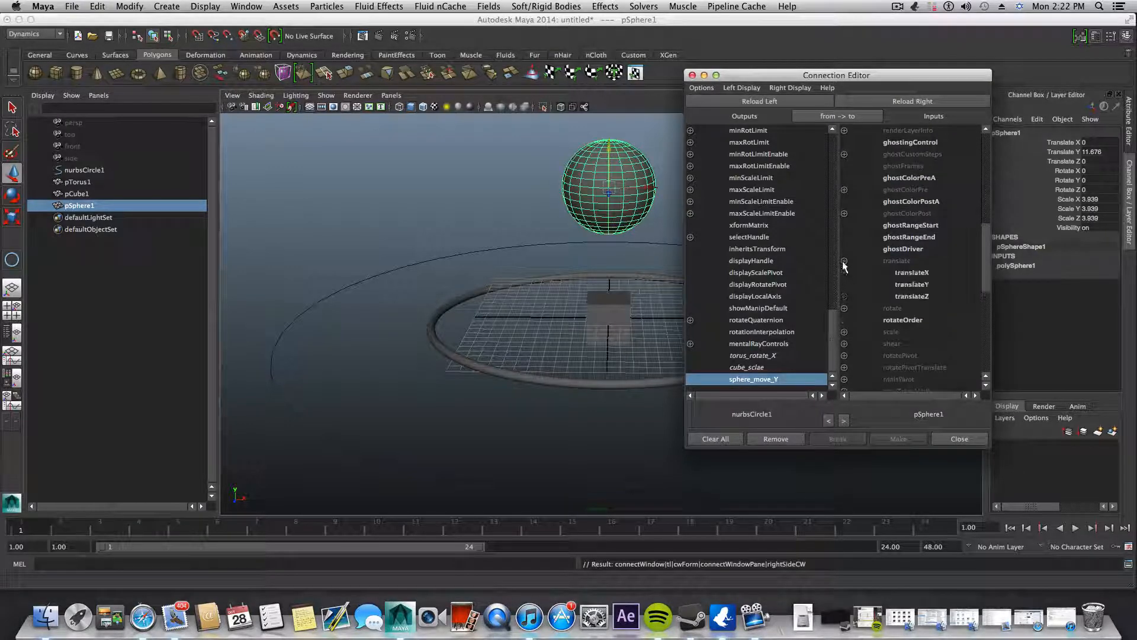
{"action": "left_click", "coordinate": [911, 284]}
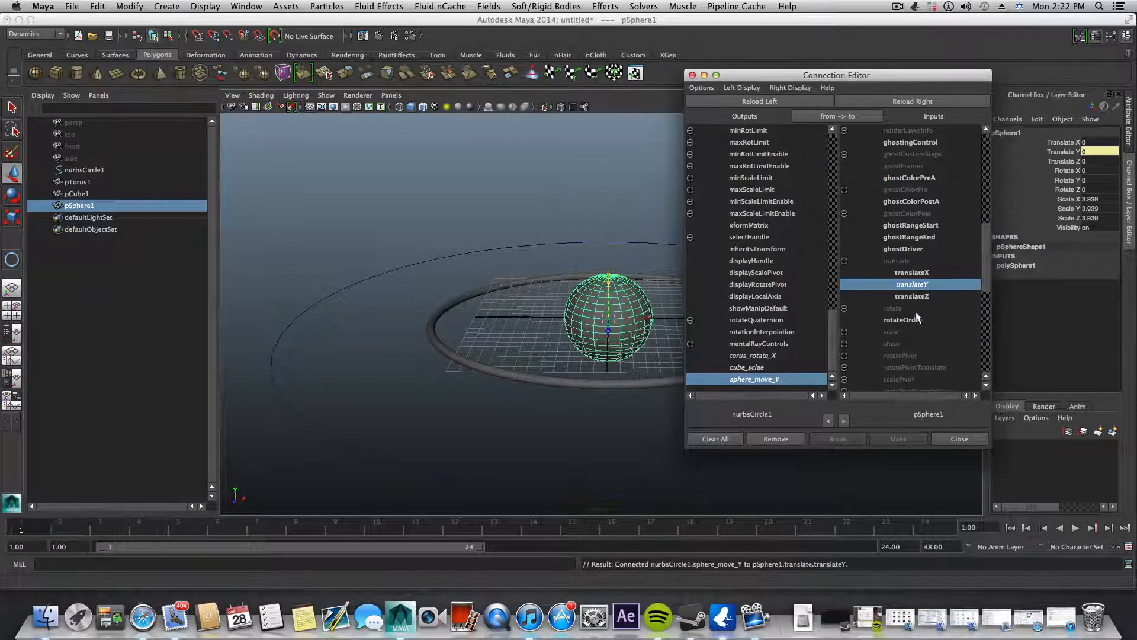
{"action": "left_click", "coordinate": [945, 440]}
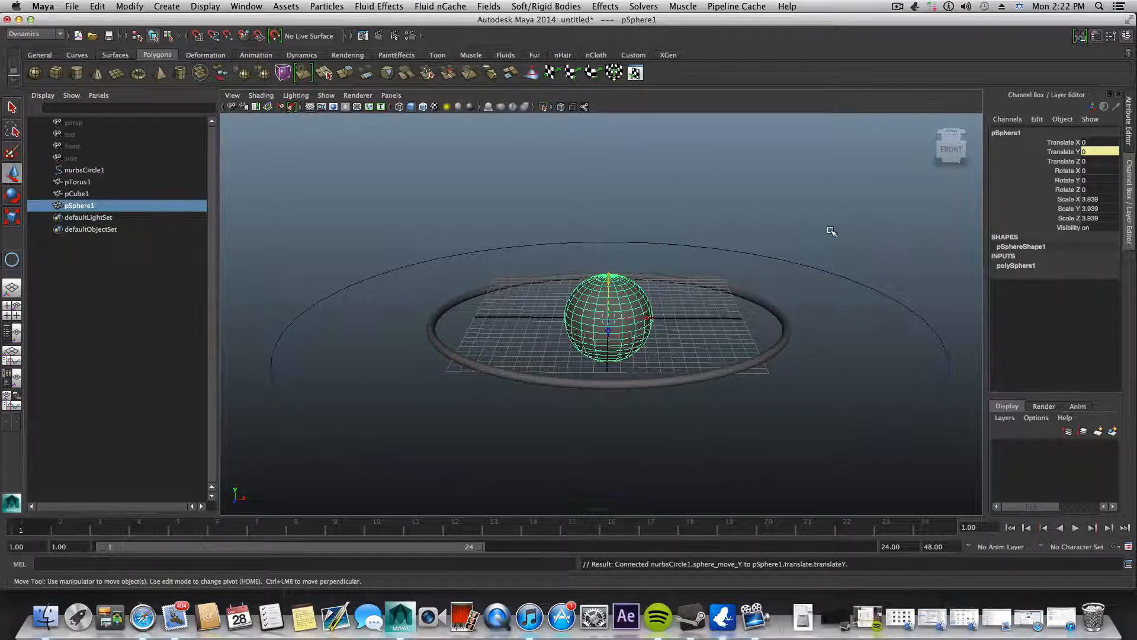
Scrub the NURBS circle's Sphere Move Y to 13.2 to raise the sphere above the cube
{"action": "left_click", "coordinate": [820, 271]}
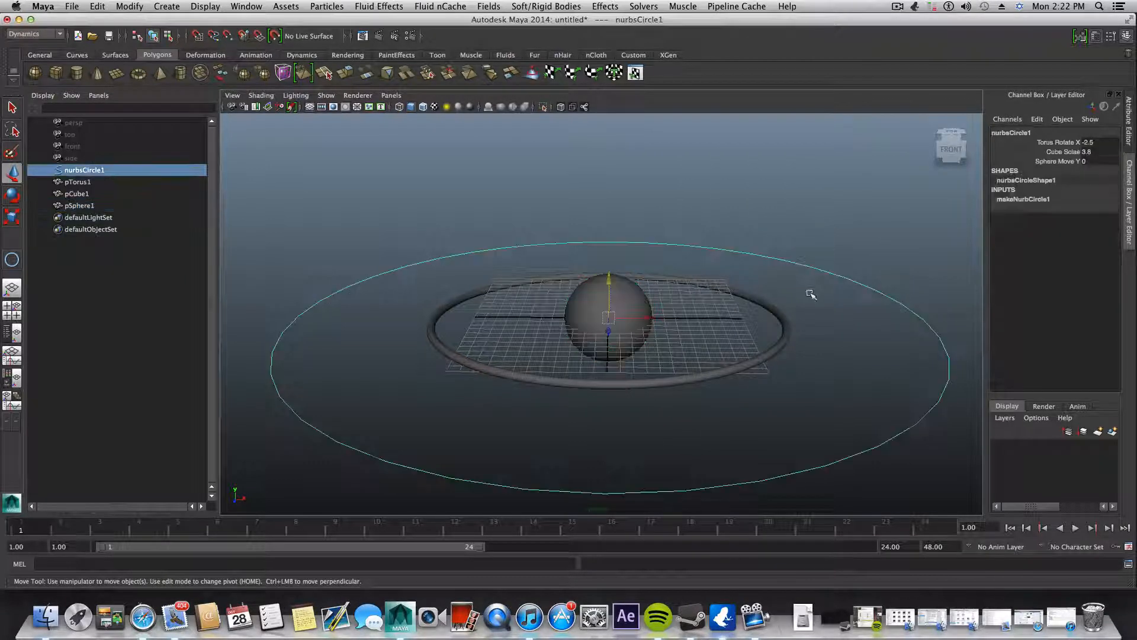
{"action": "left_click", "coordinate": [1059, 161]}
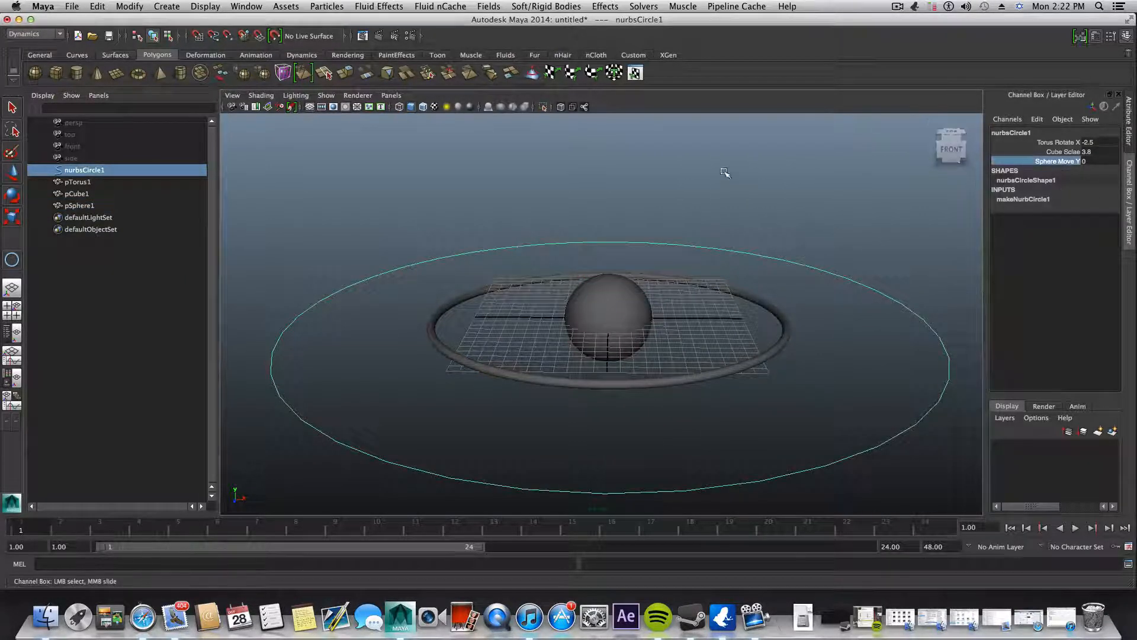
{"action": "middle_click_drag", "start_coordinate": [732, 150], "coordinate": [830, 202]}
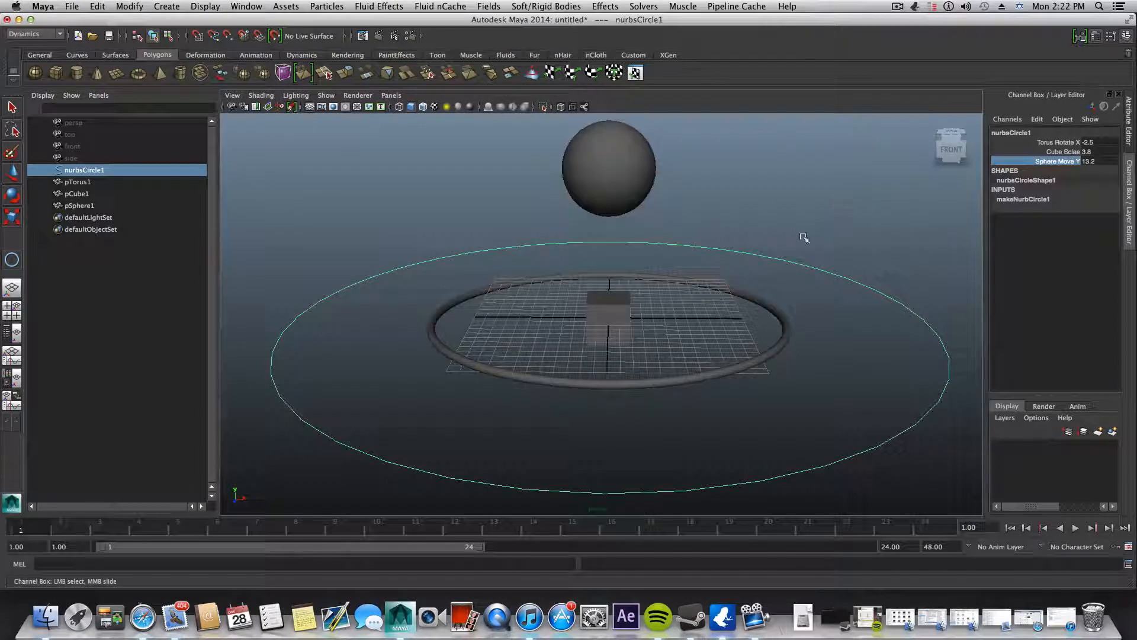
Select the torus and examine the controller circle, torus, cube and sphere from the side, back and front
{"action": "left_click", "coordinate": [466, 292]}
{"action": "key", "text": "w"}
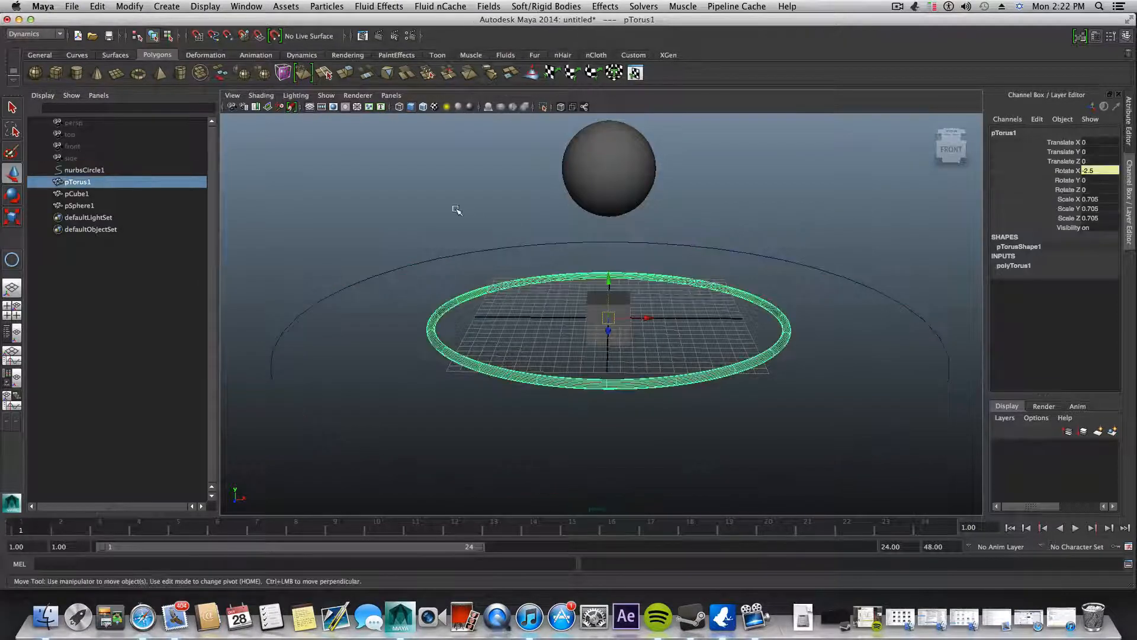
{"action": "left_click_drag", "start_coordinate": [592, 278], "coordinate": [790, 243], "text": "alt"}
{"action": "right_click_drag", "start_coordinate": [467, 264], "coordinate": [713, 342], "text": "alt"}
{"action": "middle_click_drag", "start_coordinate": [713, 342], "coordinate": [680, 371], "text": "alt"}
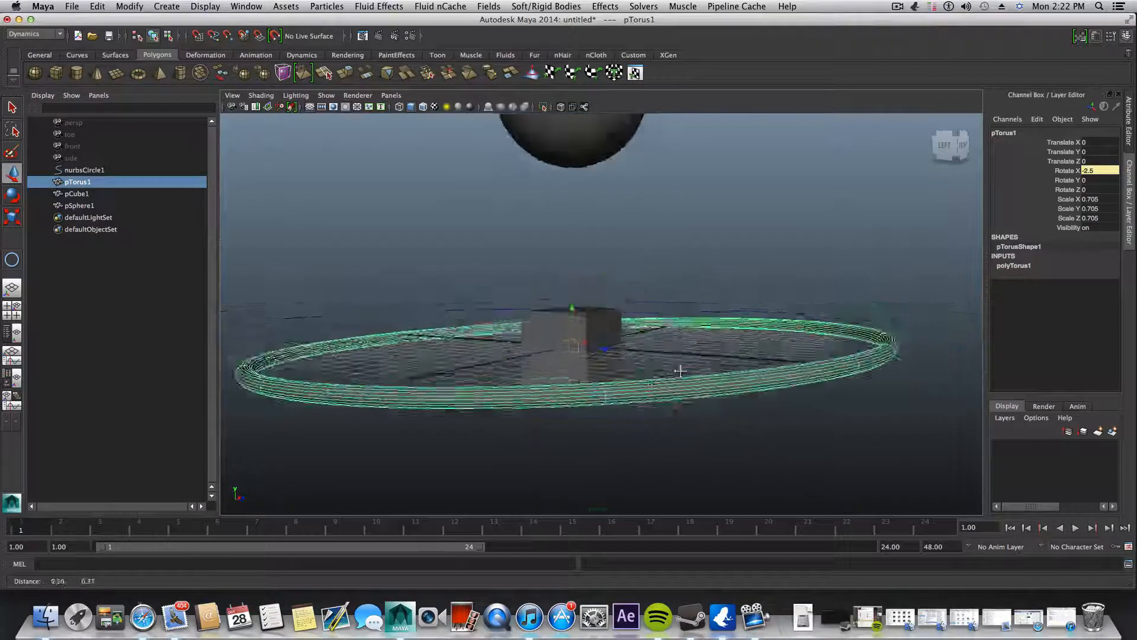
{"action": "left_click_drag", "start_coordinate": [680, 371], "coordinate": [657, 350], "text": "alt"}
{"action": "right_click_drag", "start_coordinate": [657, 350], "coordinate": [586, 331], "text": "alt"}
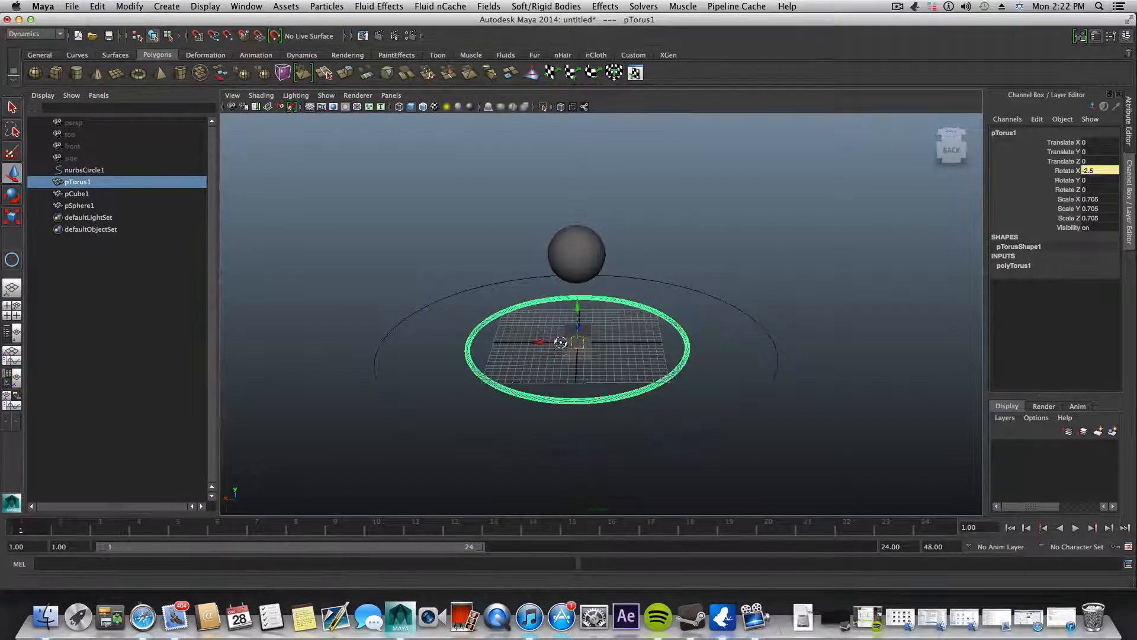
{"action": "left_click_drag", "start_coordinate": [561, 342], "coordinate": [647, 319], "text": "alt"}
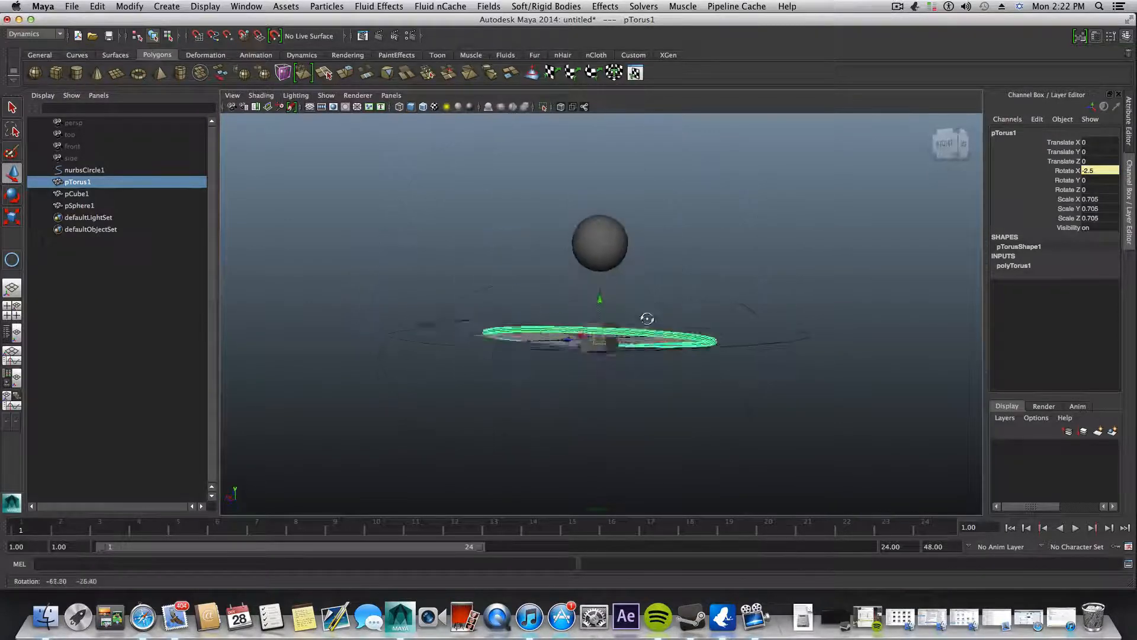
{"action": "left_click_drag", "start_coordinate": [616, 377], "coordinate": [559, 344], "text": "alt"}
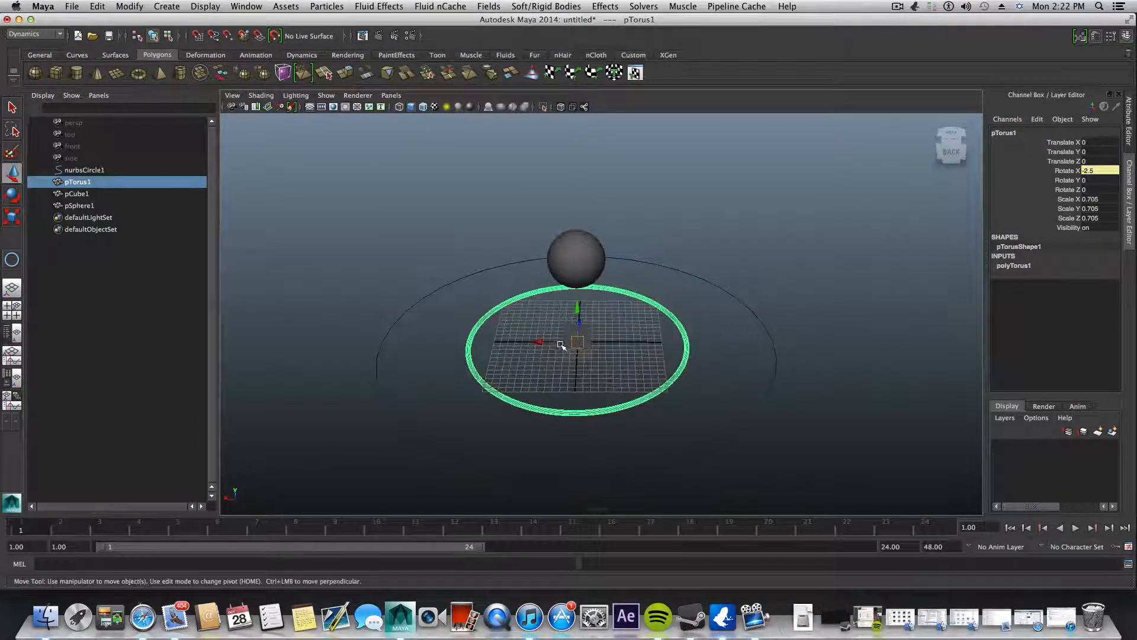
{"action": "middle_click_drag", "start_coordinate": [558, 343], "coordinate": [576, 325], "text": "alt"}
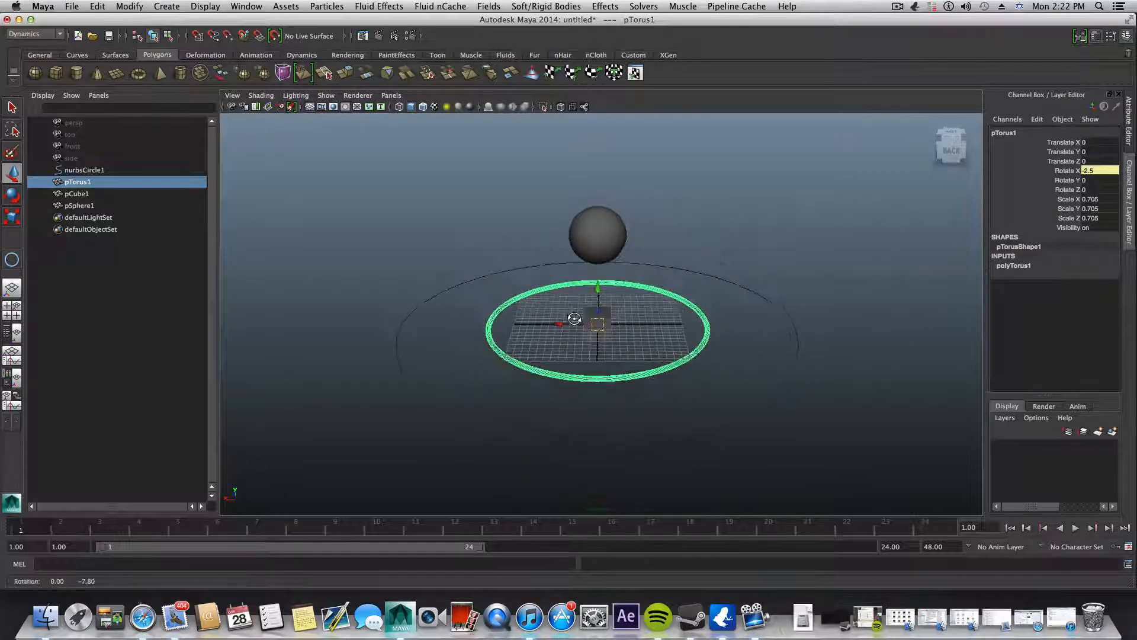
{"action": "left_click_drag", "start_coordinate": [586, 323], "coordinate": [615, 304], "text": "alt"}
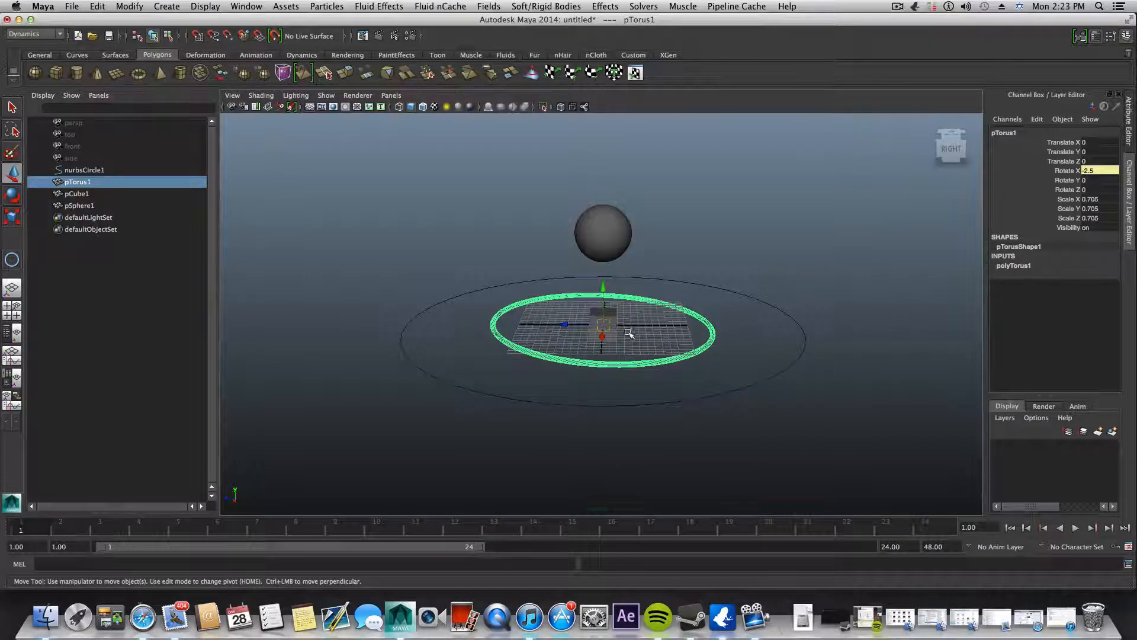
{"action": "middle_click_drag", "start_coordinate": [628, 333], "coordinate": [605, 357], "text": "alt"}
{"action": "left_click_drag", "start_coordinate": [589, 355], "coordinate": [592, 335], "text": "alt"}
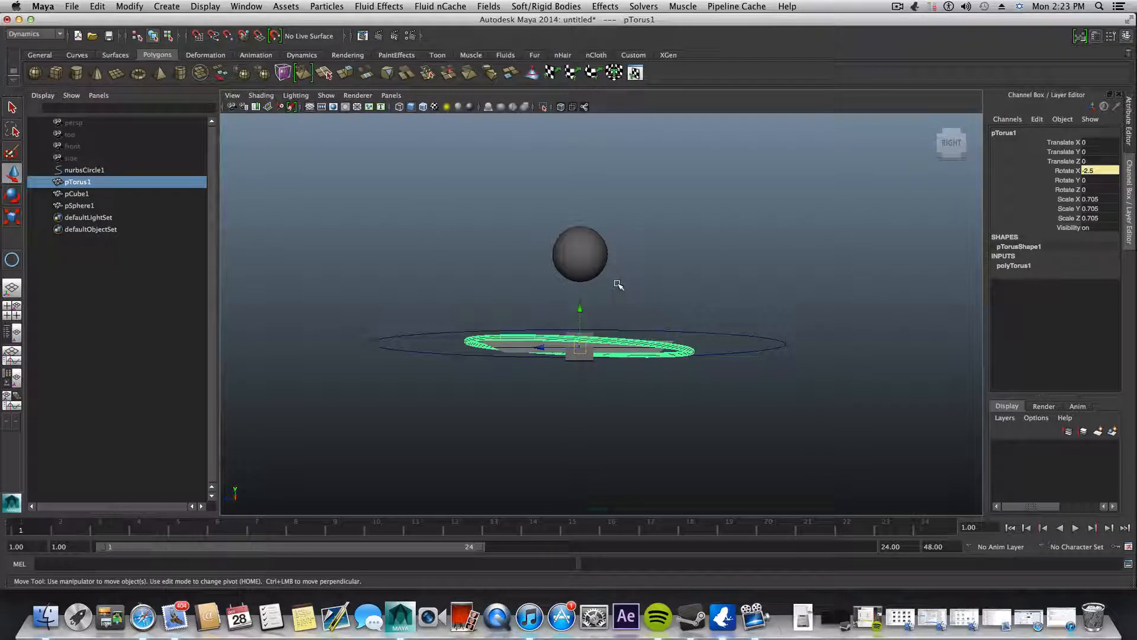
{"action": "left_click_drag", "start_coordinate": [617, 284], "coordinate": [622, 345], "text": "alt"}
{"action": "right_click_drag", "start_coordinate": [622, 345], "coordinate": [718, 374], "text": "alt"}
{"action": "middle_click_drag", "start_coordinate": [718, 373], "coordinate": [753, 343], "text": "alt"}
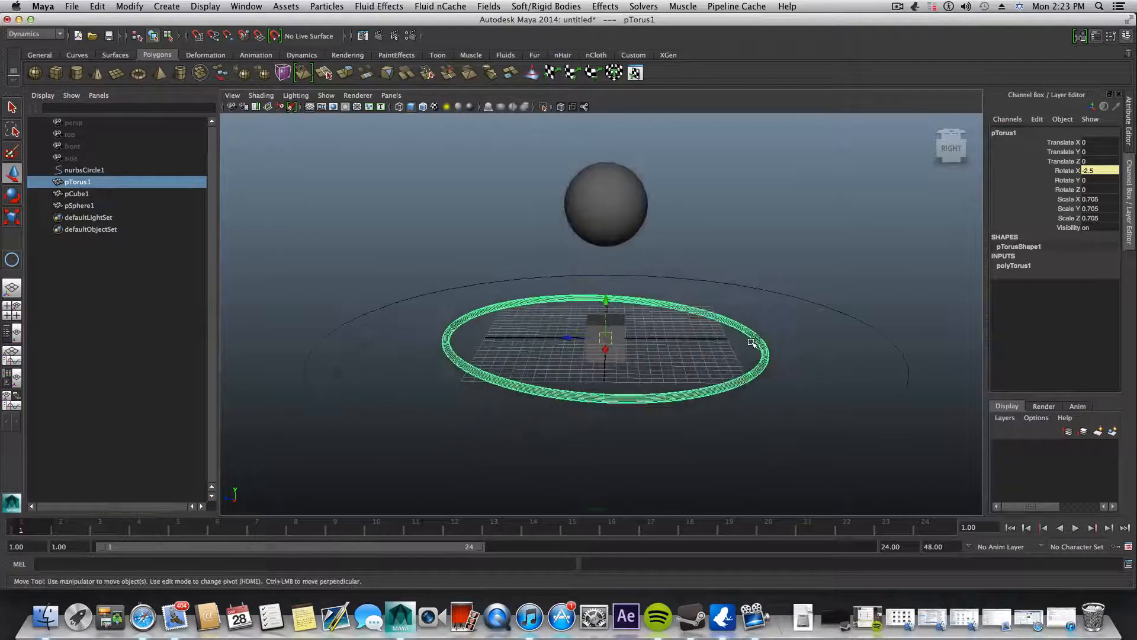
{"action": "right_click_drag", "start_coordinate": [753, 343], "coordinate": [631, 360], "text": "alt"}
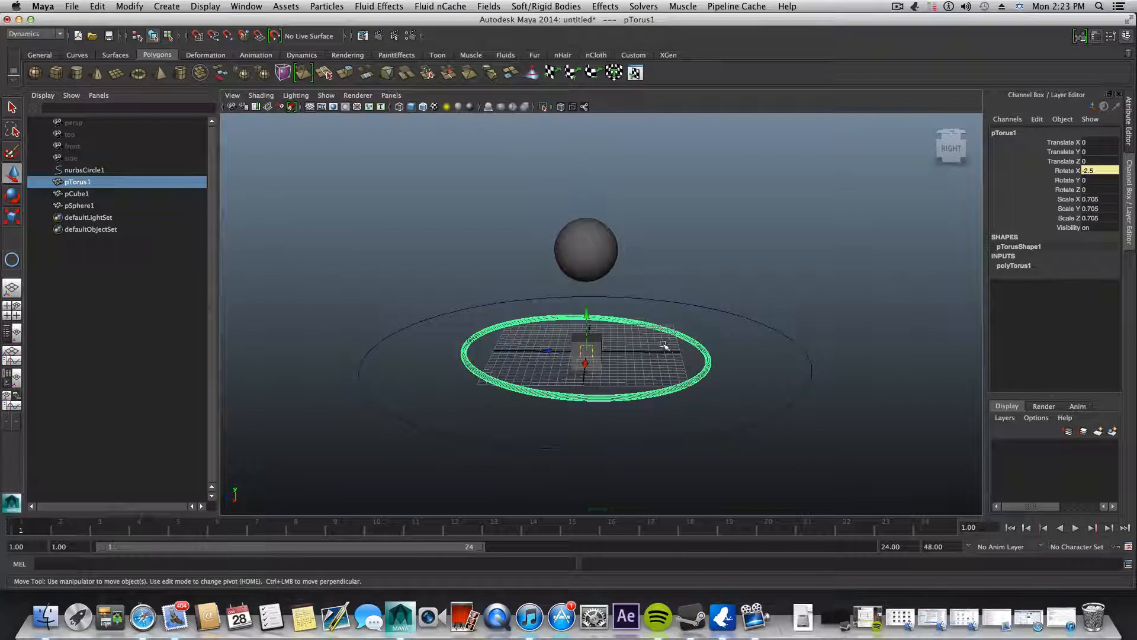
{"action": "scroll", "coordinate": [648, 355], "scroll_direction": "down", "scroll_amount": 5}
{"action": "scroll", "coordinate": [646, 355], "scroll_direction": "up", "scroll_amount": 8}
{"action": "scroll", "coordinate": [643, 360], "scroll_direction": "down", "scroll_amount": 3}
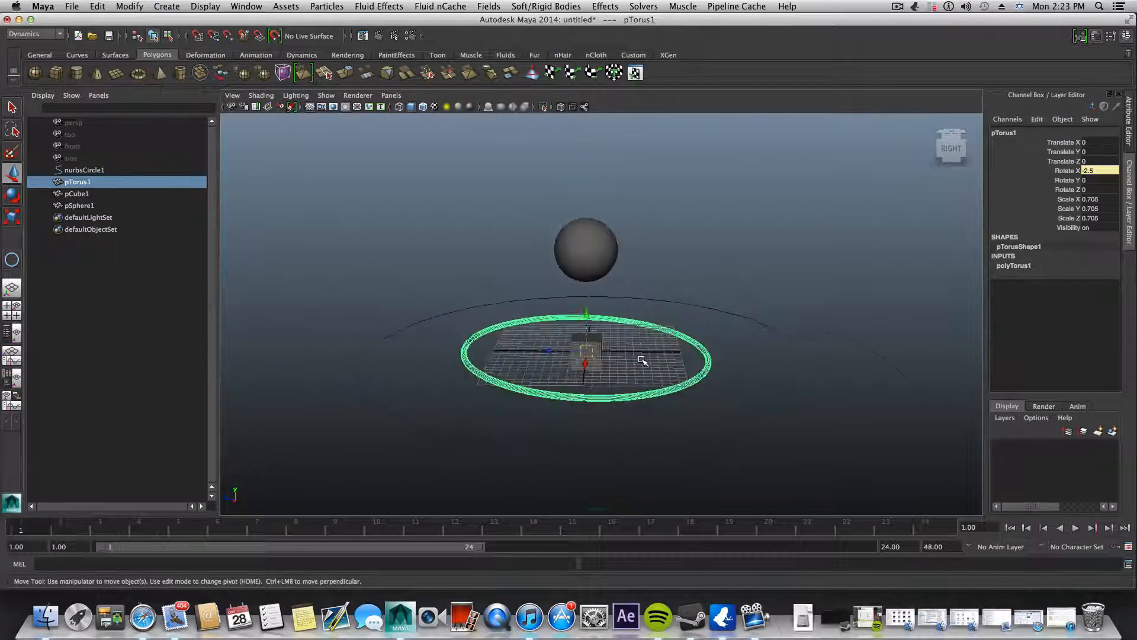
{"action": "scroll", "coordinate": [640, 354], "scroll_direction": "down", "scroll_amount": 4}
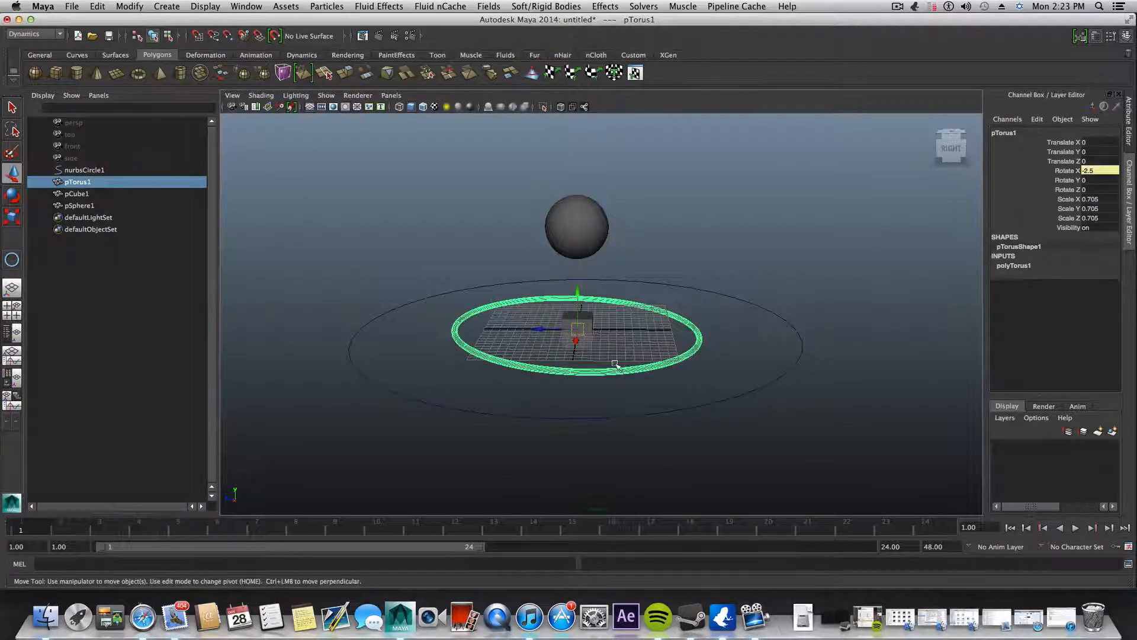
{"action": "mouse_move", "coordinate": [616, 365]}
{"action": "left_mouse_down", "text": "alt"}
{"action": "mouse_move", "coordinate": [610, 406]}
{"action": "mouse_move", "coordinate": [609, 370]}
{"action": "left_mouse_up", "text": "alt"}
{"action": "right_click_drag", "start_coordinate": [602, 357], "coordinate": [470, 360], "text": "alt"}
{"action": "mouse_move", "coordinate": [470, 360]}
{"action": "middle_mouse_down", "text": "alt"}
{"action": "mouse_move", "coordinate": [471, 385]}
{"action": "mouse_move", "coordinate": [481, 360]}
{"action": "middle_mouse_up", "text": "alt"}
{"action": "right_click_drag", "start_coordinate": [481, 360], "coordinate": [574, 360], "text": "alt"}
{"action": "middle_click_drag", "start_coordinate": [573, 360], "coordinate": [604, 367], "text": "alt"}
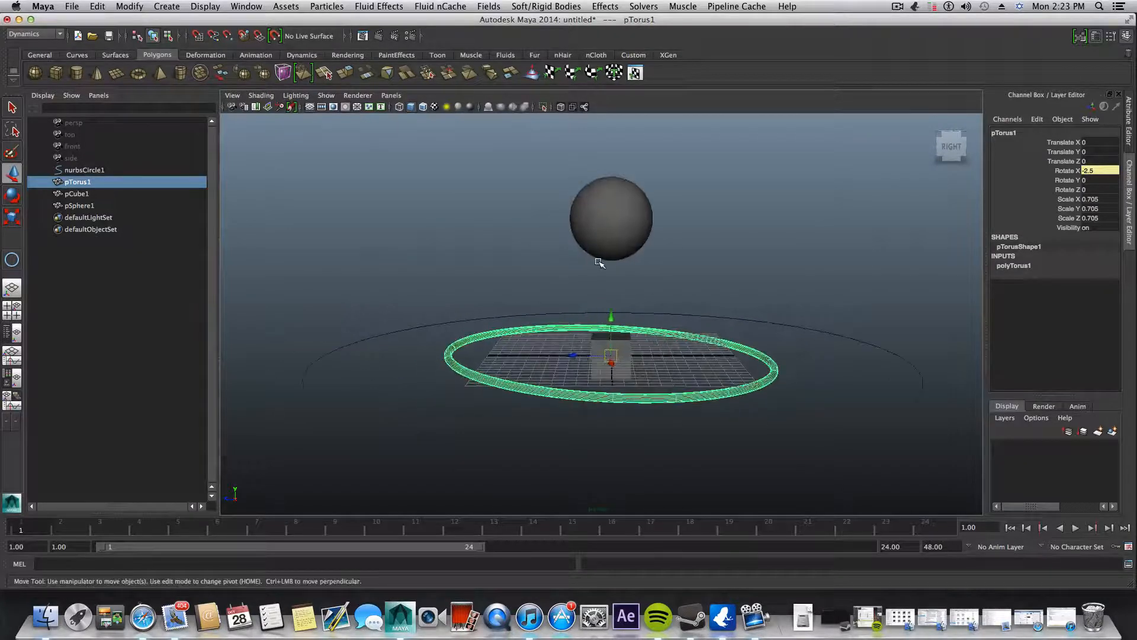
{"action": "left_click", "coordinate": [610, 207]}
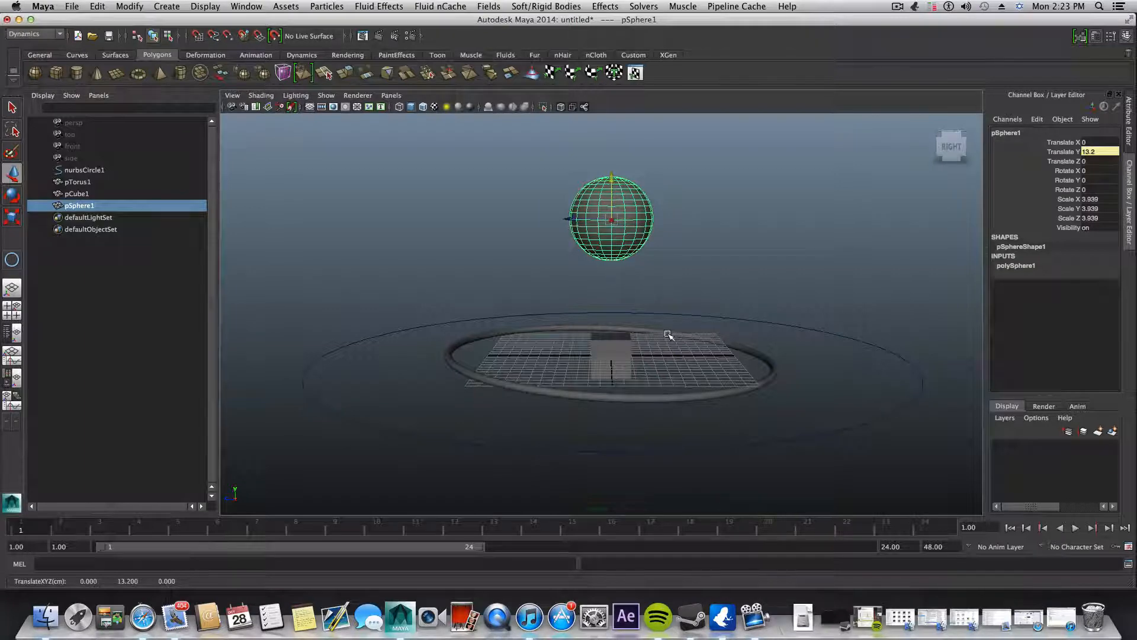
{"action": "scroll", "coordinate": [667, 339], "scroll_direction": "down", "scroll_amount": 3}
{"action": "scroll", "coordinate": [666, 340], "scroll_direction": "up", "scroll_amount": 5}
{"action": "scroll", "coordinate": [667, 340], "scroll_direction": "down", "scroll_amount": 5}
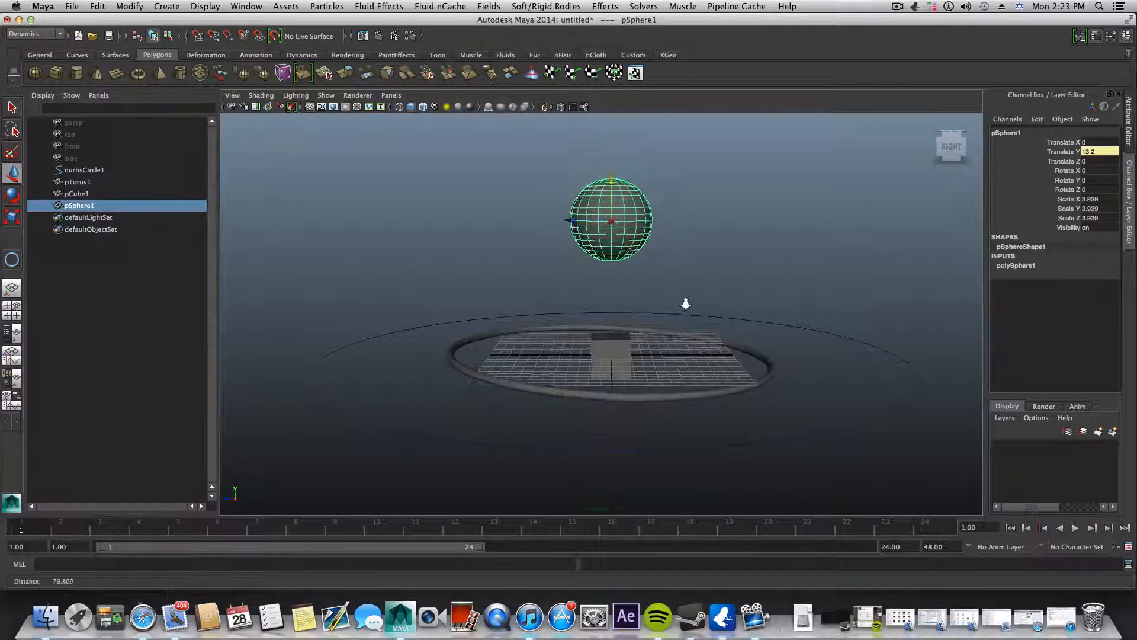
{"action": "right_click_drag", "start_coordinate": [650, 315], "coordinate": [599, 344], "text": "alt"}
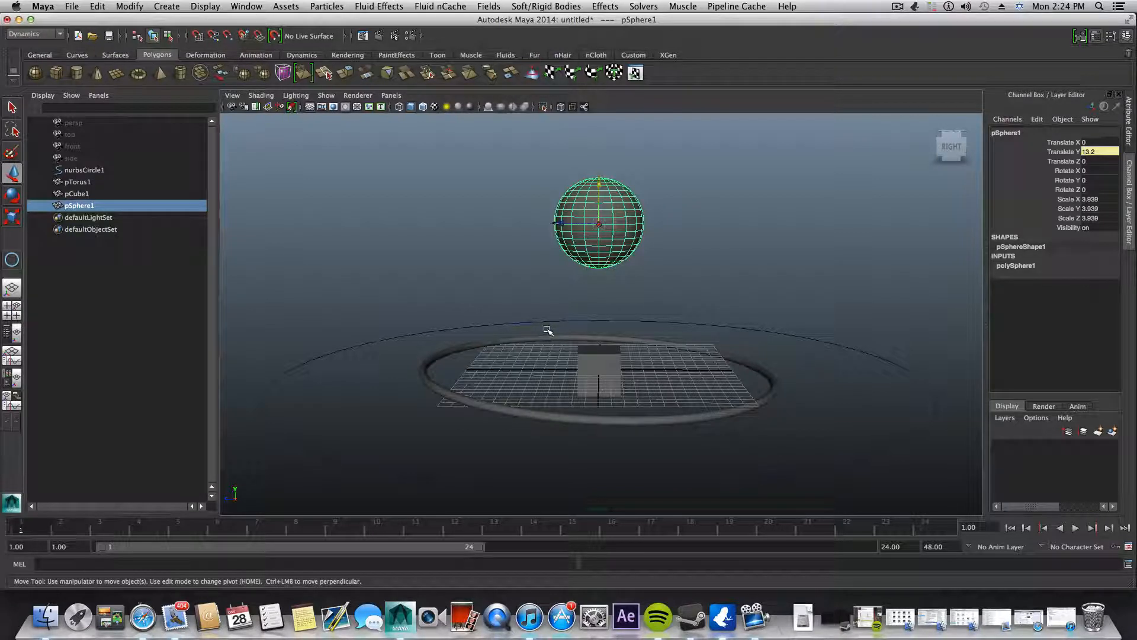
{"action": "left_click", "coordinate": [898, 6]}
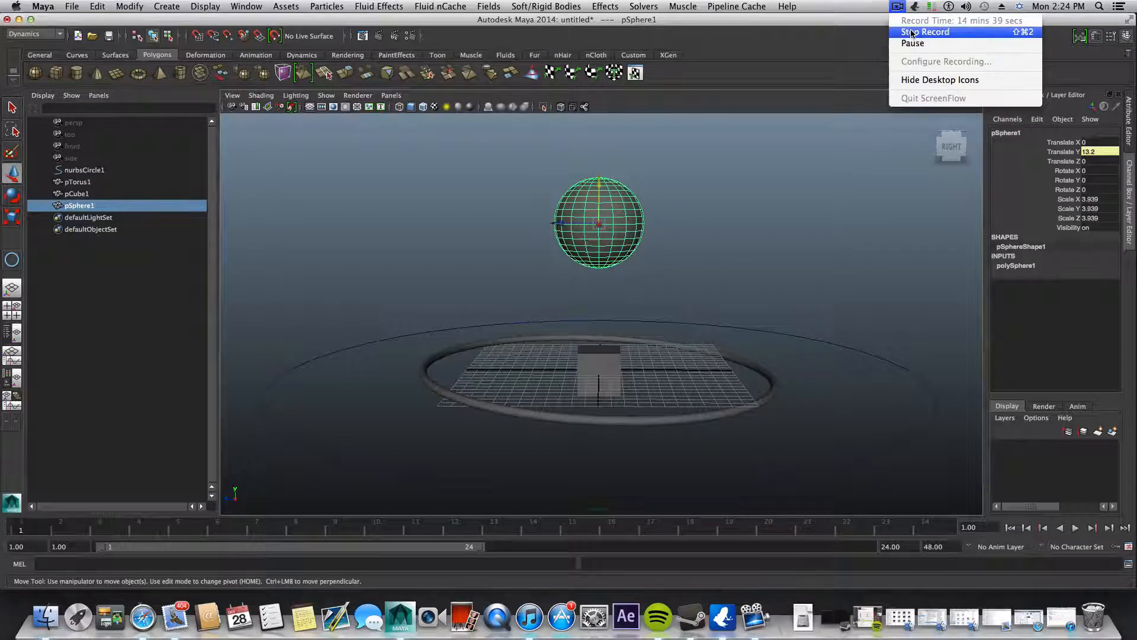